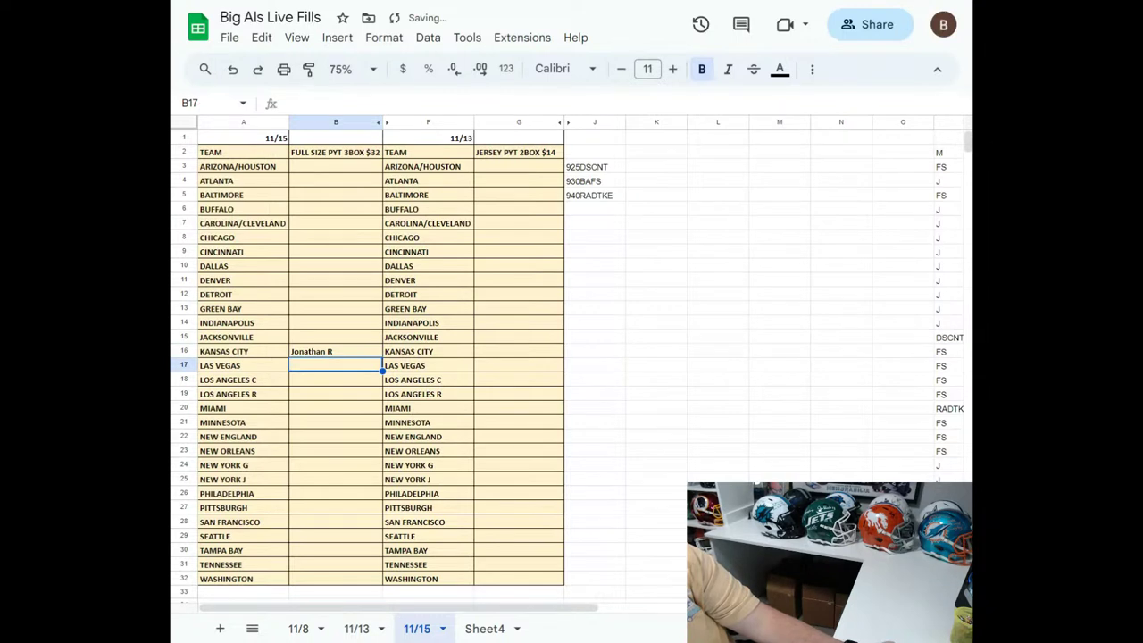
Replace the Kansas City entry in the FULL SIZE PYT 3BOX $32 column with the buyer's shortened first name and last initial.
click(336, 351)
text(JON R)
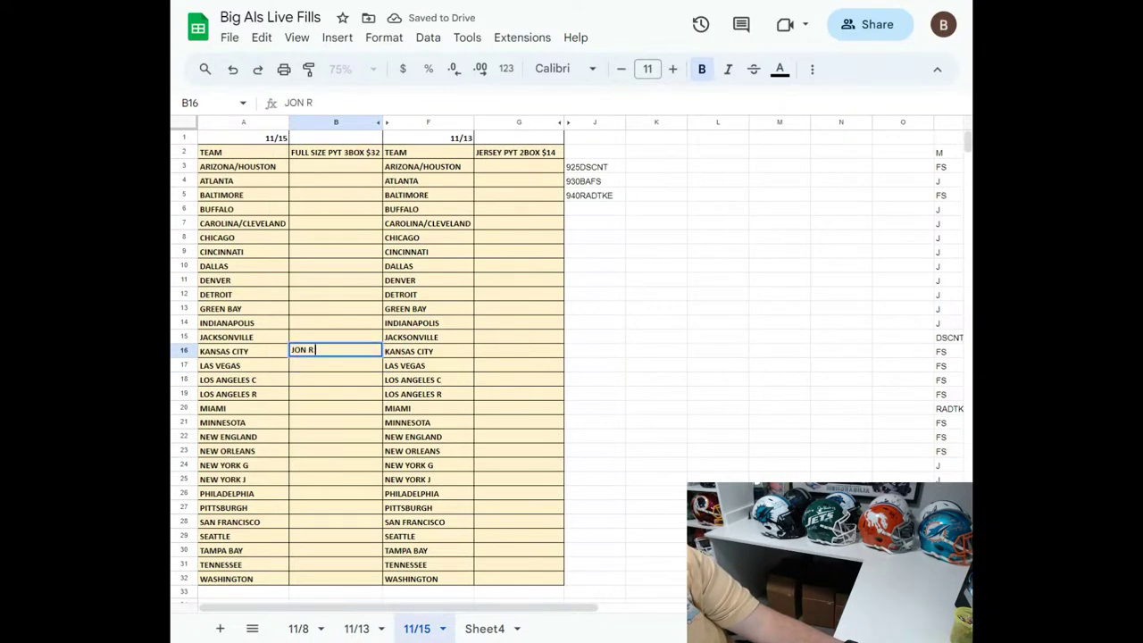
key(Return)
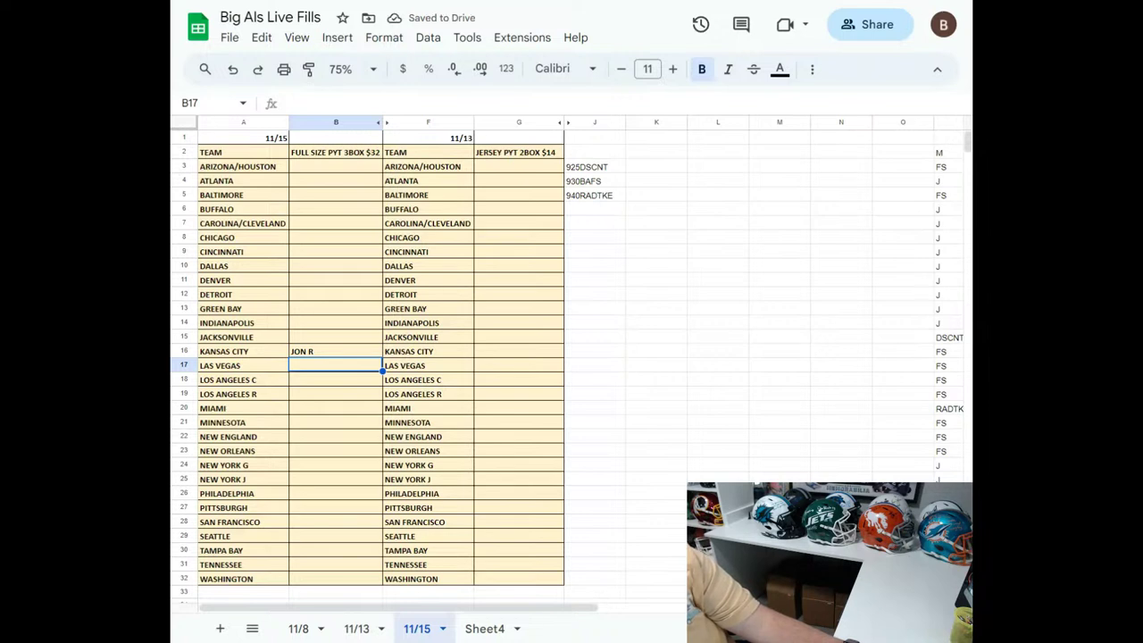
Enter the buyer's first name and last initial for Cincinnati in the FULL SIZE PYT 3BOX $32 column.
key(Up)
key(Up)
key(Up)
key(Up)
key(Up)
key(Up)
key(Up)
key(Up)
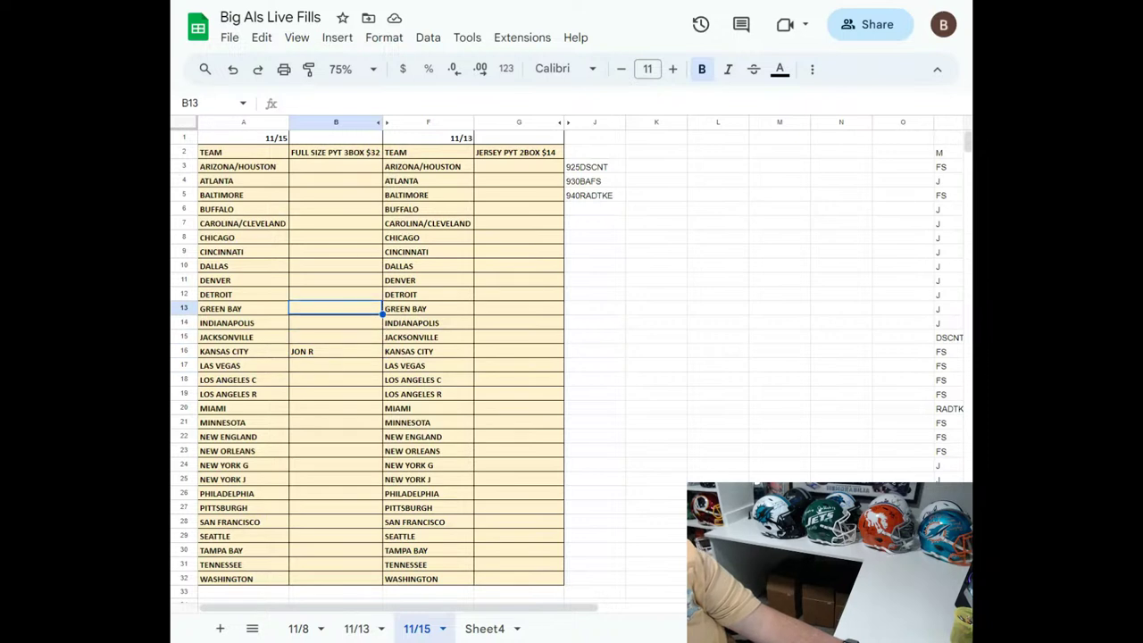
text(MARK M)
key(Return)
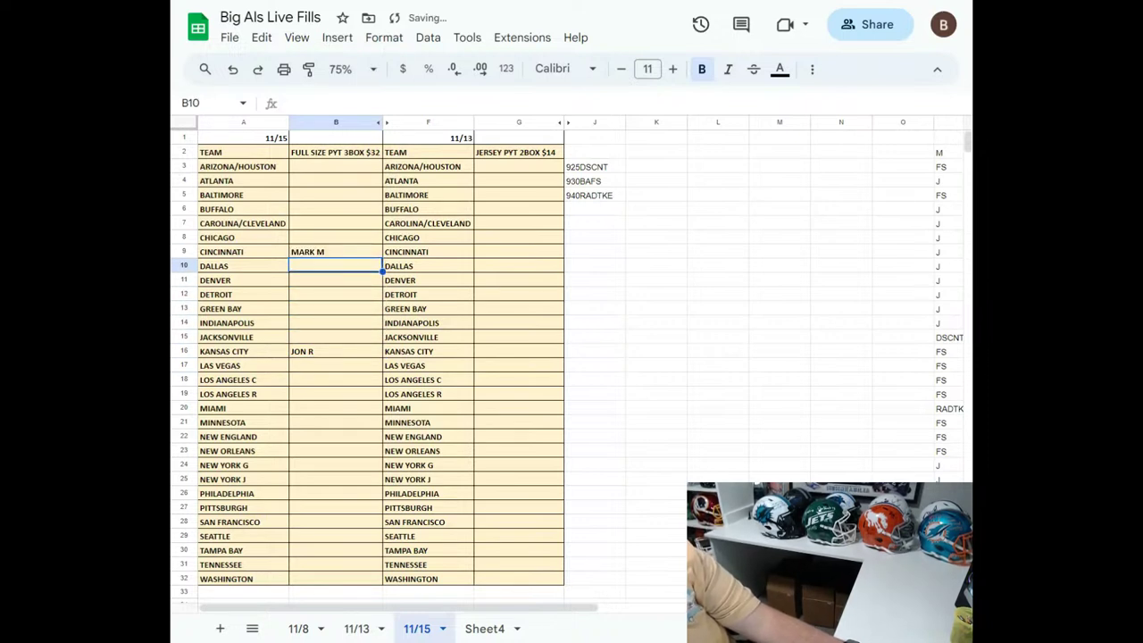
Enter the buyer's first name and last initial for Los Angeles C in the FULL SIZE PYT 3BOX $32 column.
key(Down)
key(Down)
key(Down)
key(Down)
key(Down)
key(Down)
key(Down)
key(Down)
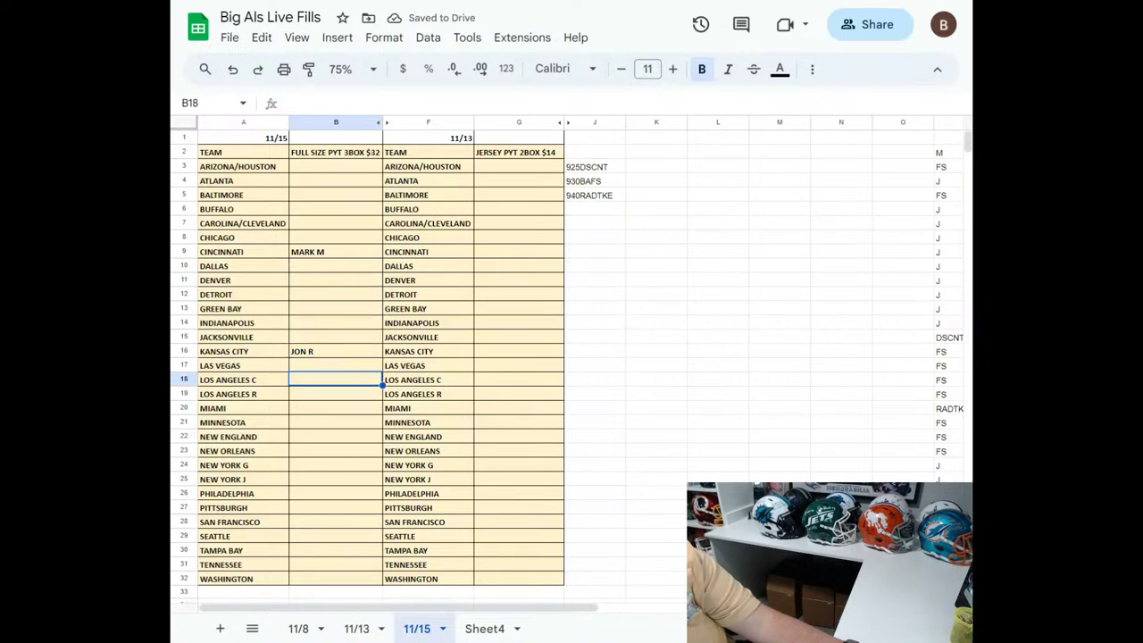
text(NICK F)
key(Return)
Enter the buyer's first name and last initial for Dallas in the FULL SIZE PYT 3BOX $32 column.
key(Up)
key(Up)
key(Up)
key(Up)
key(Up)
key(Up)
key(Up)
key(Up)
key(Up)
text(SCOTT H)
key(Return)
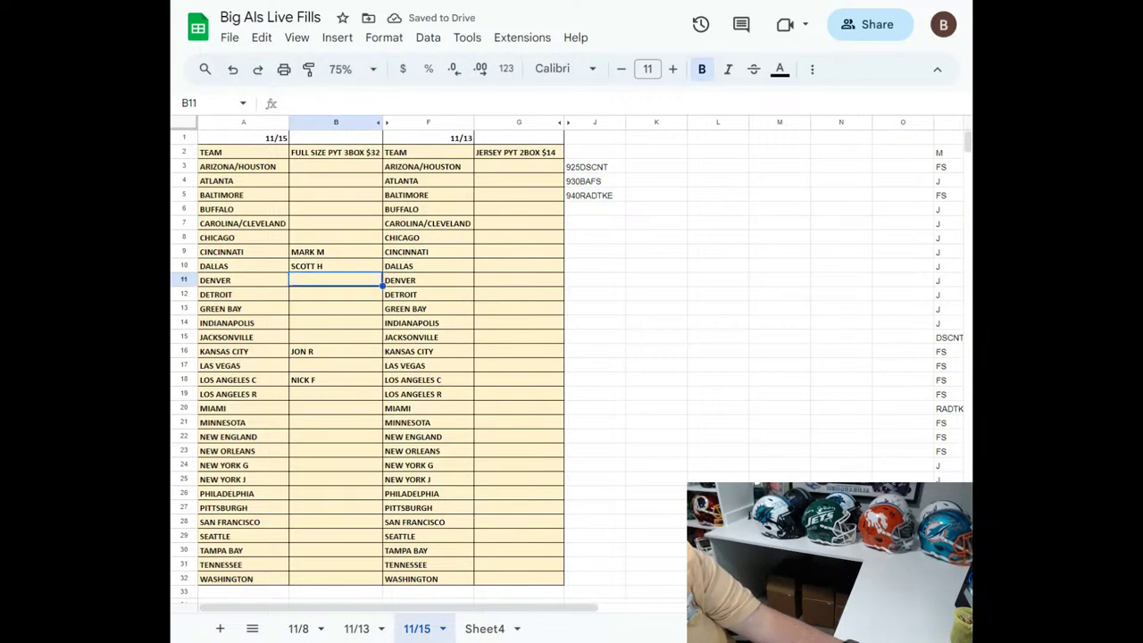
Enter the buyer's first name and last initial for San Francisco in the FULL SIZE PYT 3BOX $32 column.
key(Down)
key(Down)
key(Down)
key(Down)
key(Down)
key(Down)
key(Down)
key(Down)
key(Down)
key(Down)
key(Down)
key(Down)
key(Down)
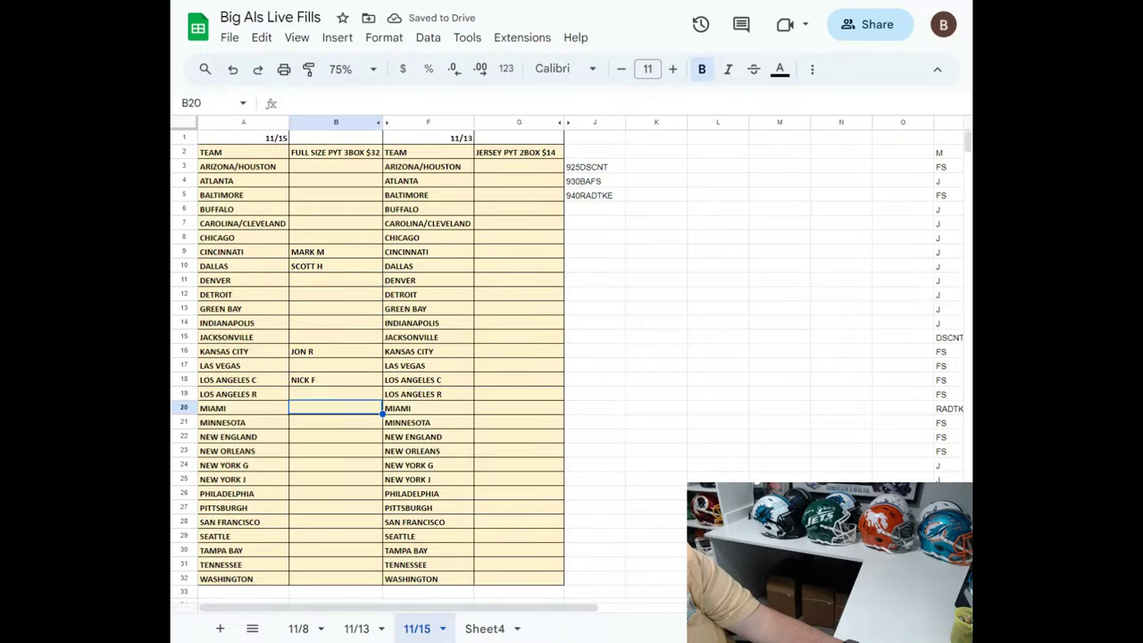
key(Down)
key(Down)
key(Down)
key(Down)
text(DUST)
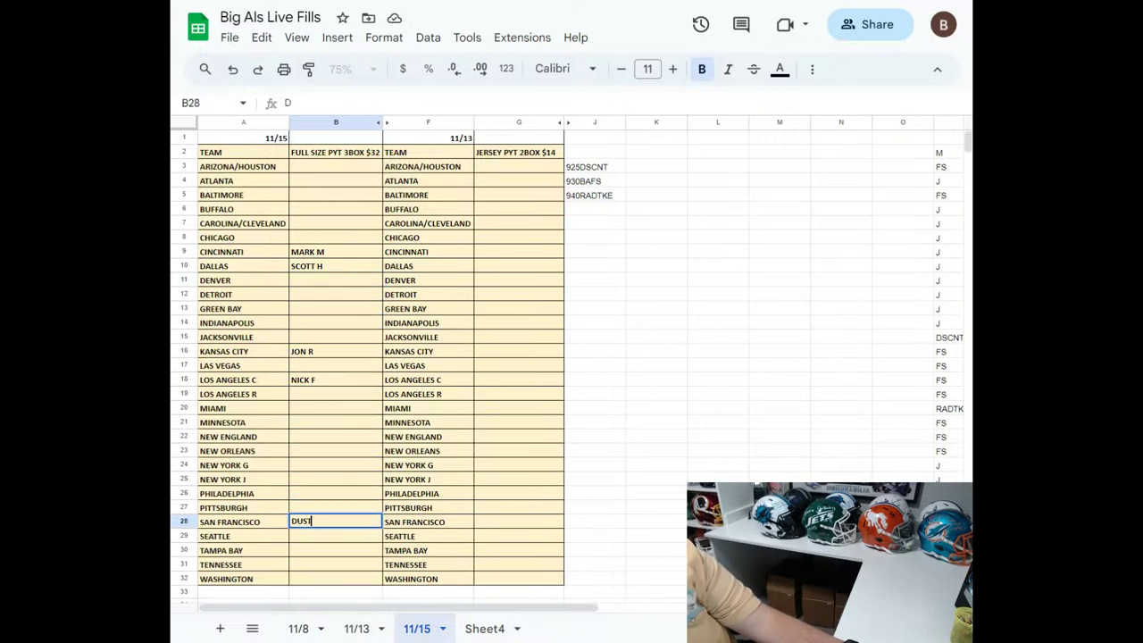
text(IN W)
key(Return)
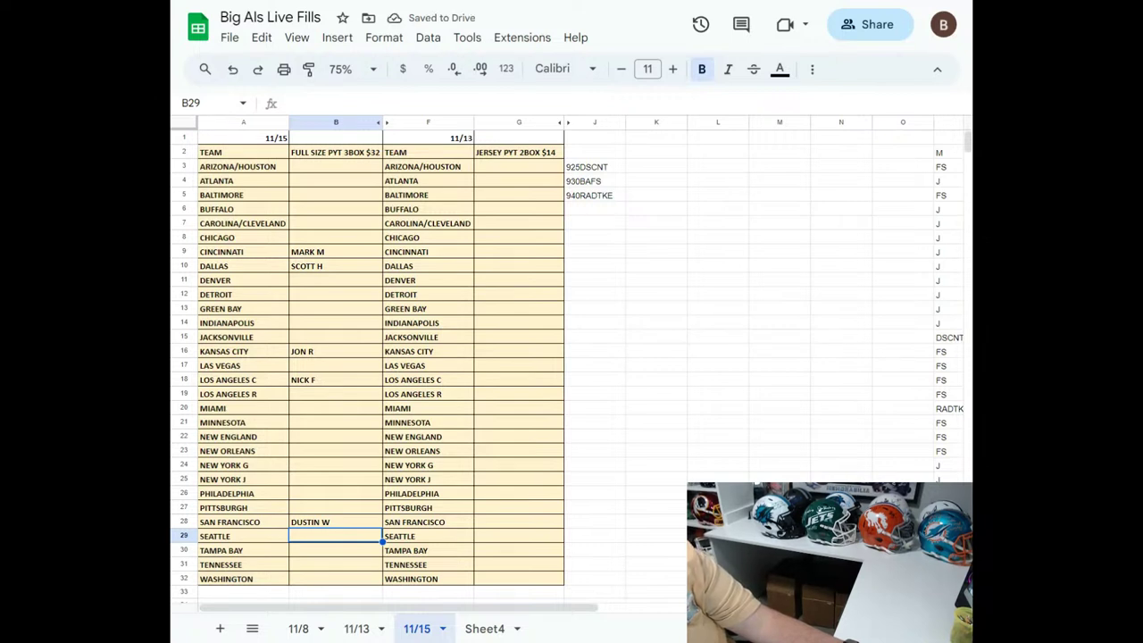
Enter the buyer's first name and last initial for Pittsburgh in the FULL SIZE PYT 3BOX $32 column.
key(Up)
key(Up)
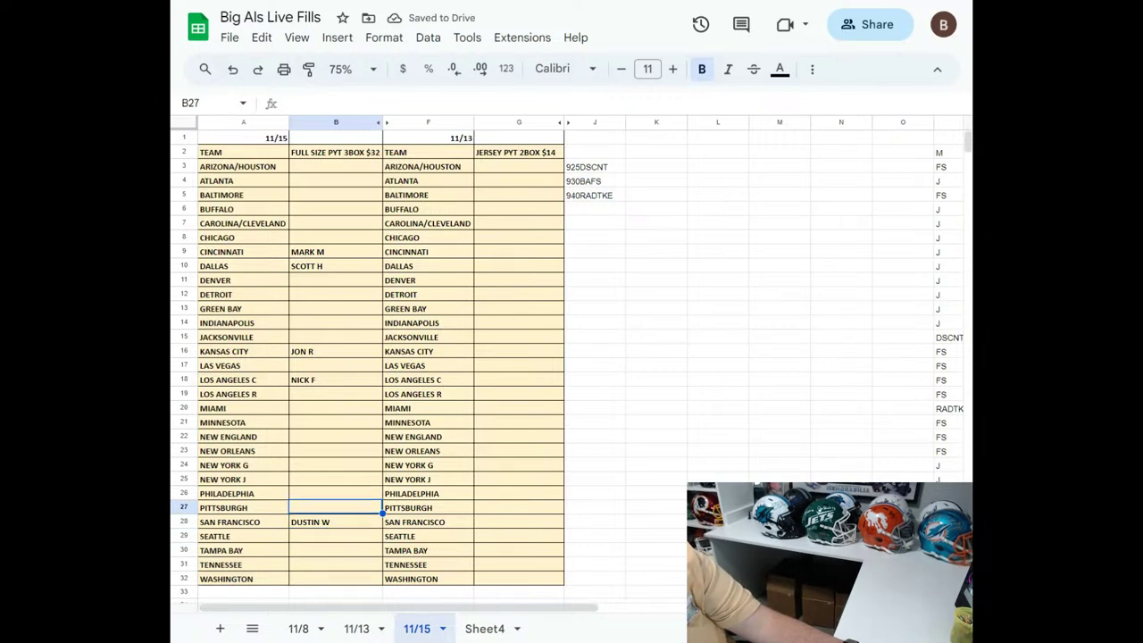
text(MIKE S)
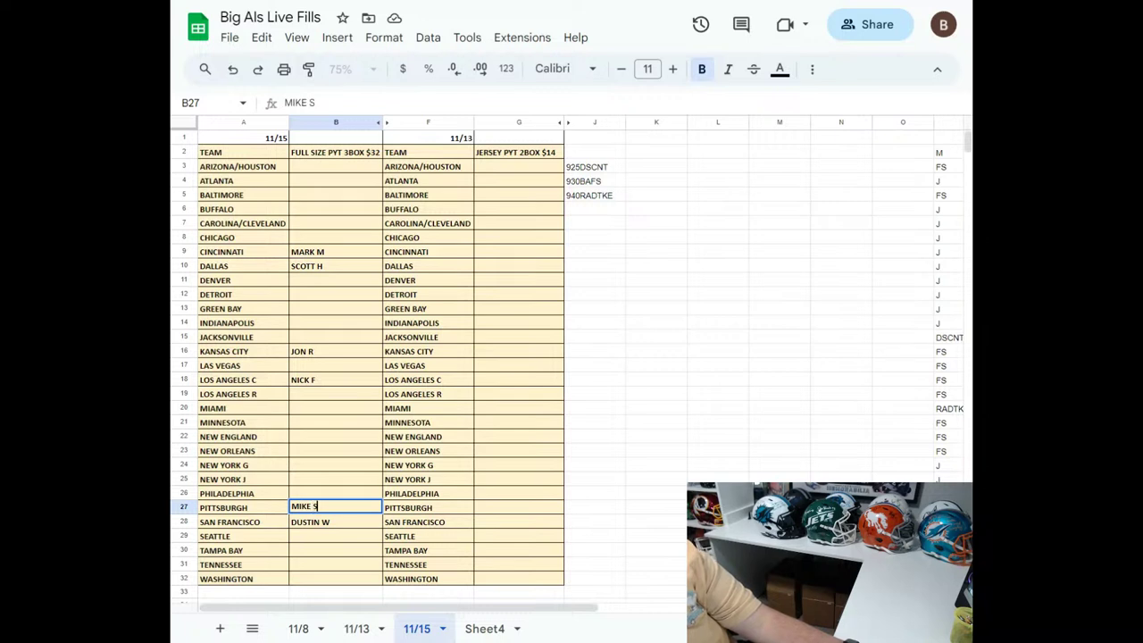
key(Return)
Enter the buyer's first name for New York J in the FULL SIZE PYT 3BOX $32 column.
key(Up)
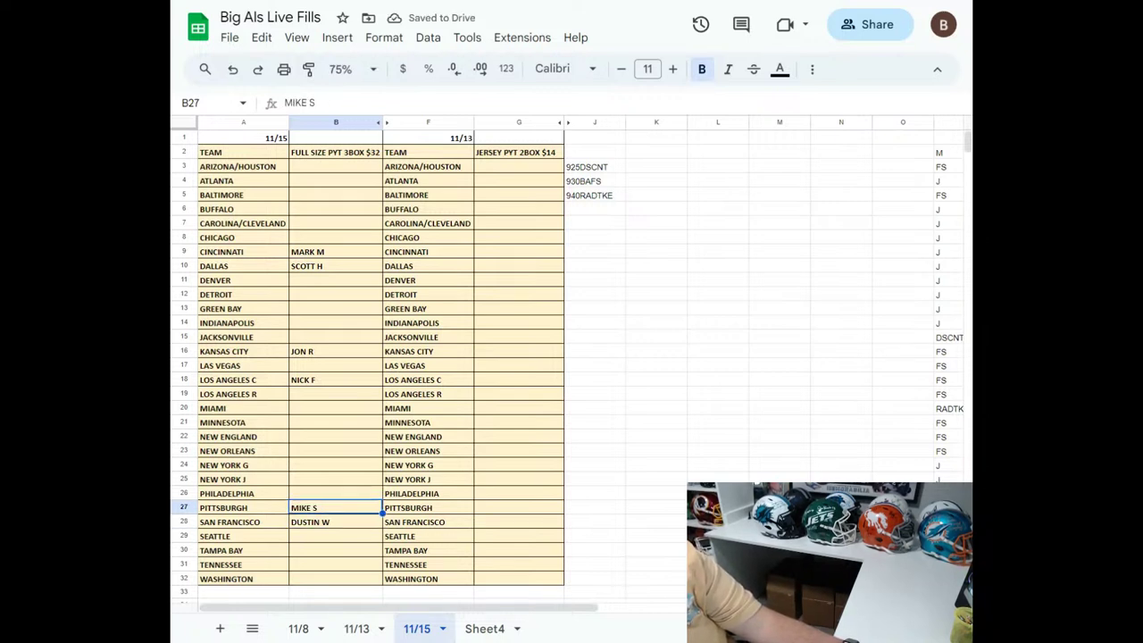
key(Up)
key(Up)
key(Up)
key(Down)
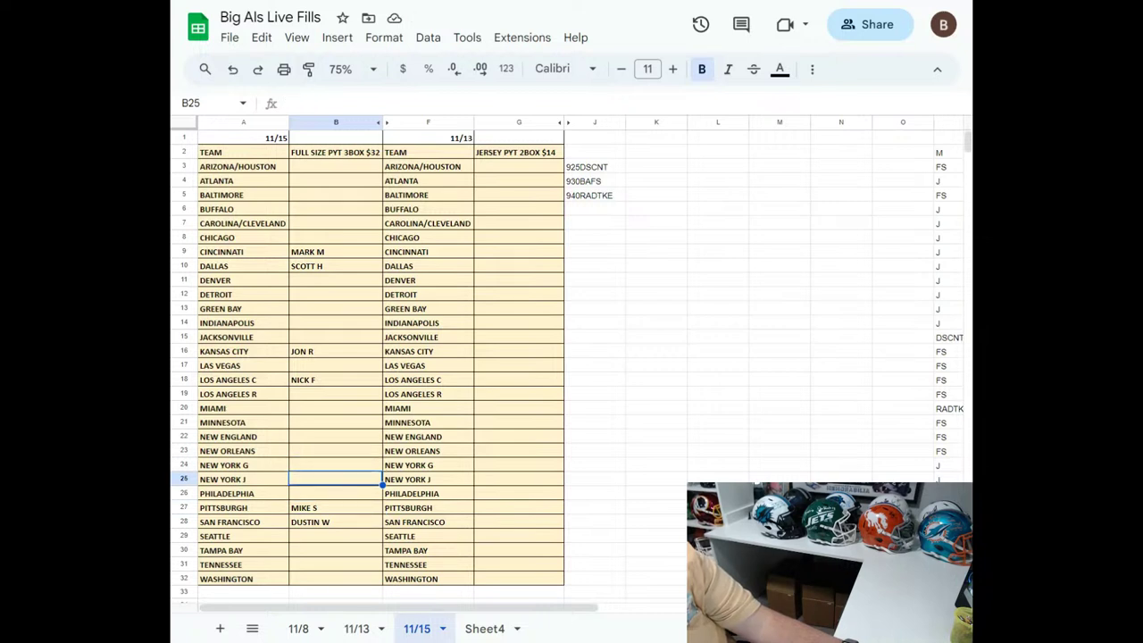
text(PATTY)
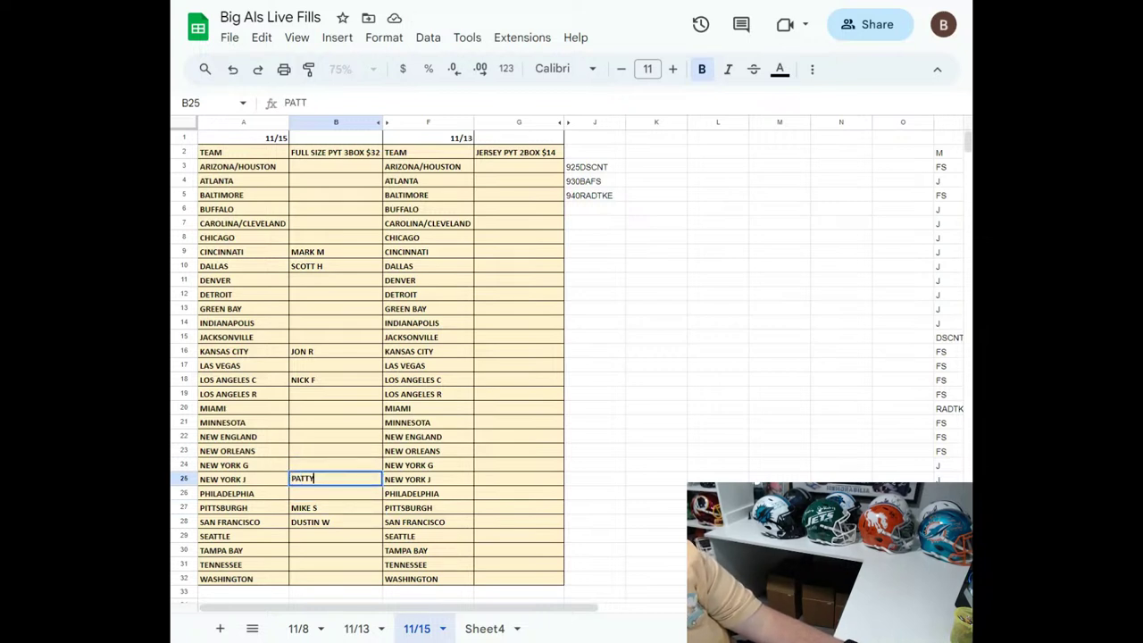
key(Return)
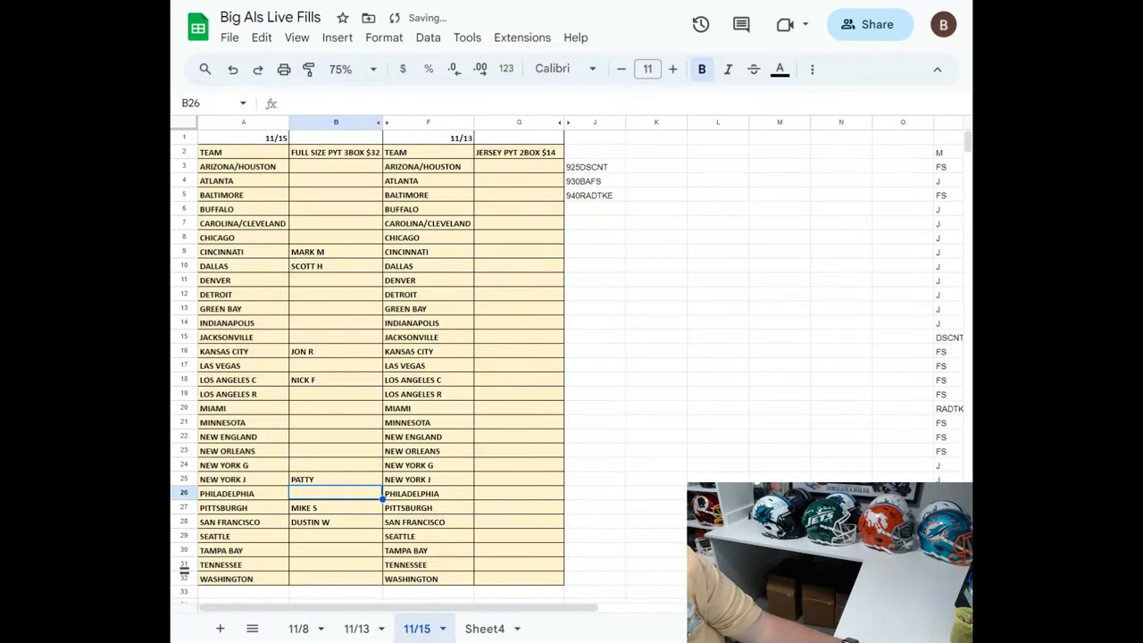
Enter the buyer's first name for Tampa Bay in the FULL SIZE PYT 3BOX $32 column.
click(336, 527)
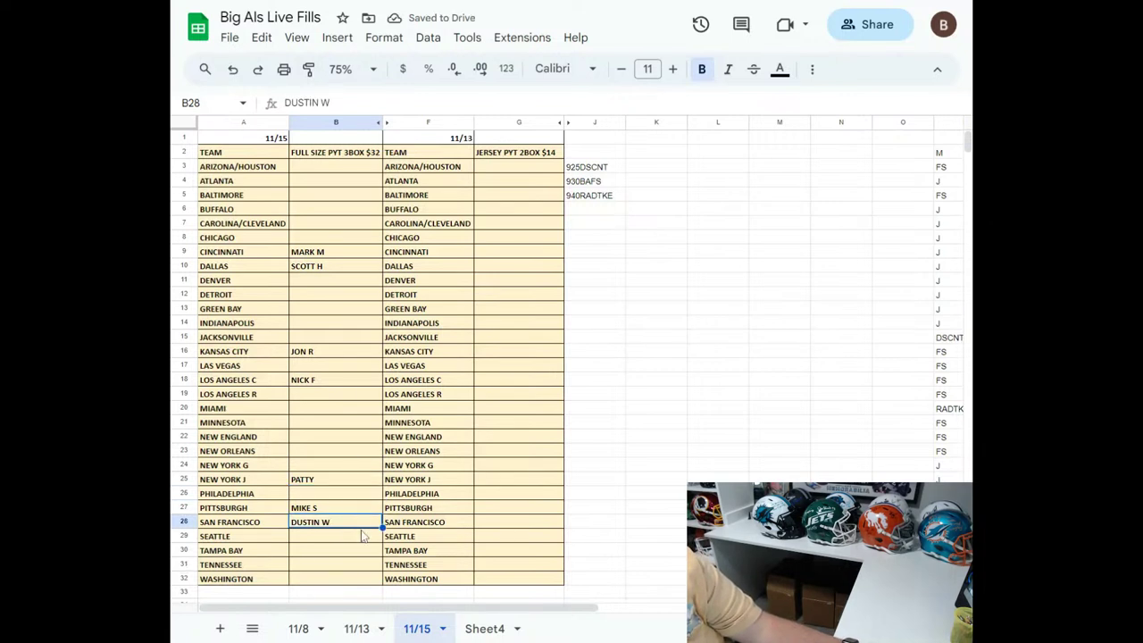
click(333, 256)
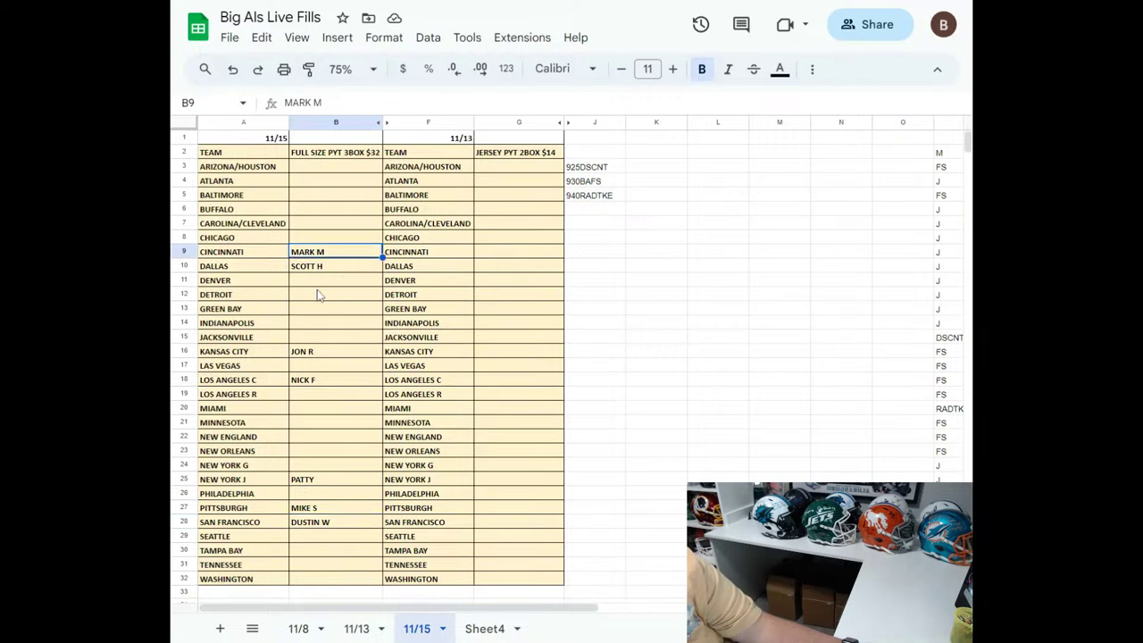
click(314, 550)
text(C)
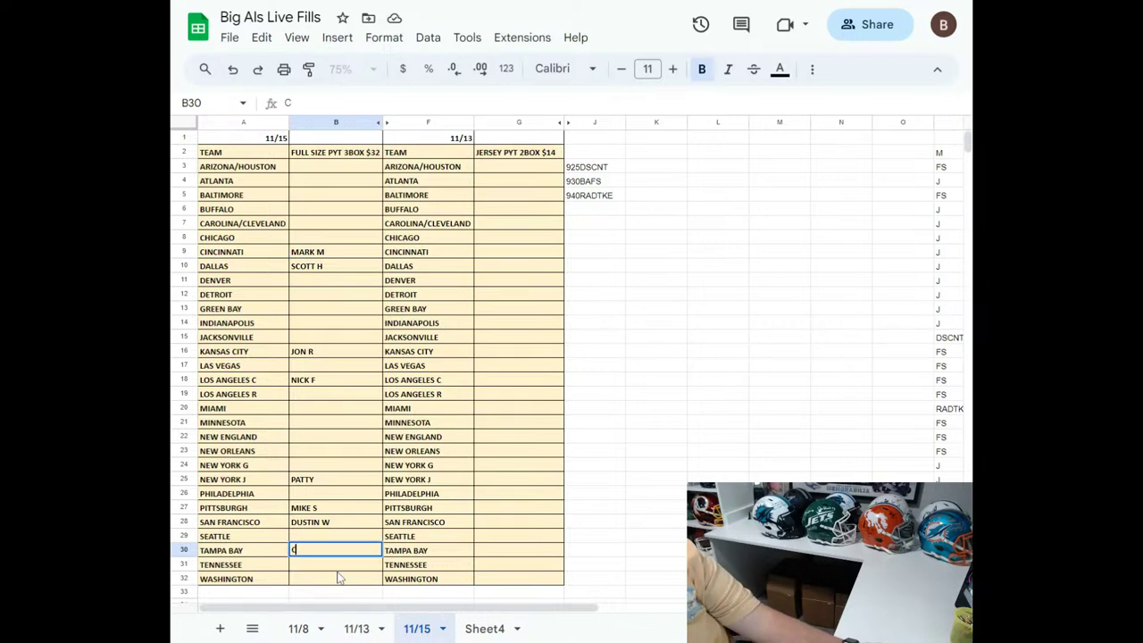
text(LINT)
key(Return)
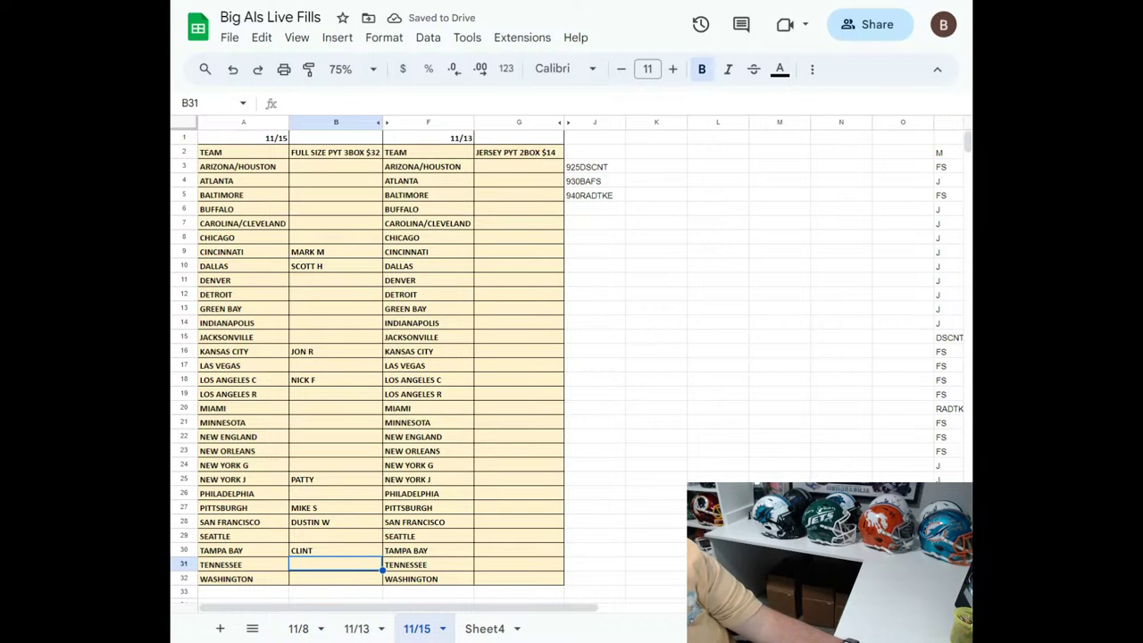
Enter the buyer's first name and last initial for Minnesota in the FULL SIZE PYT 3BOX $32 column.
key(Up)
key(Up)
key(Up)
key(Up)
key(Up)
key(Up)
key(Up)
key(Up)
key(Up)
key(Up)
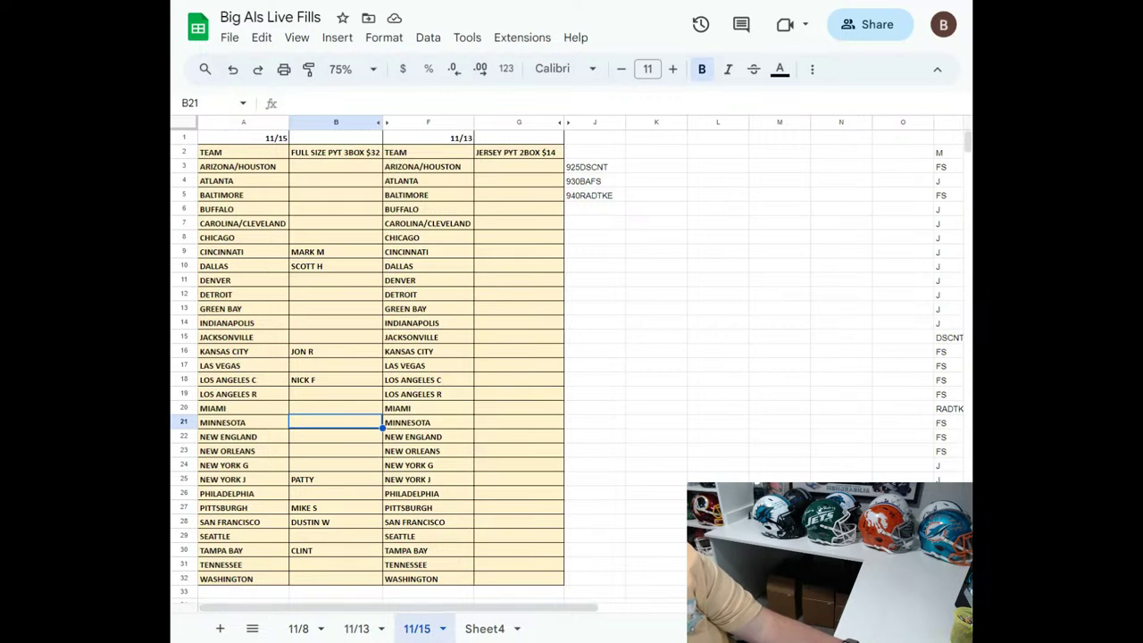
text(ZACH)
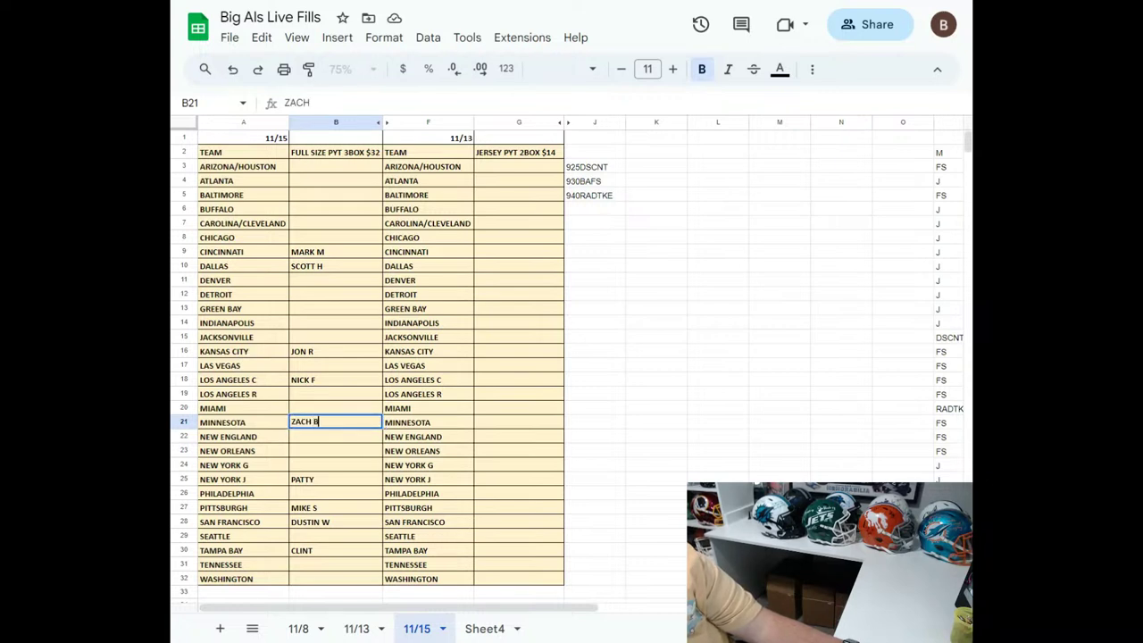
text( B)
key(Return)
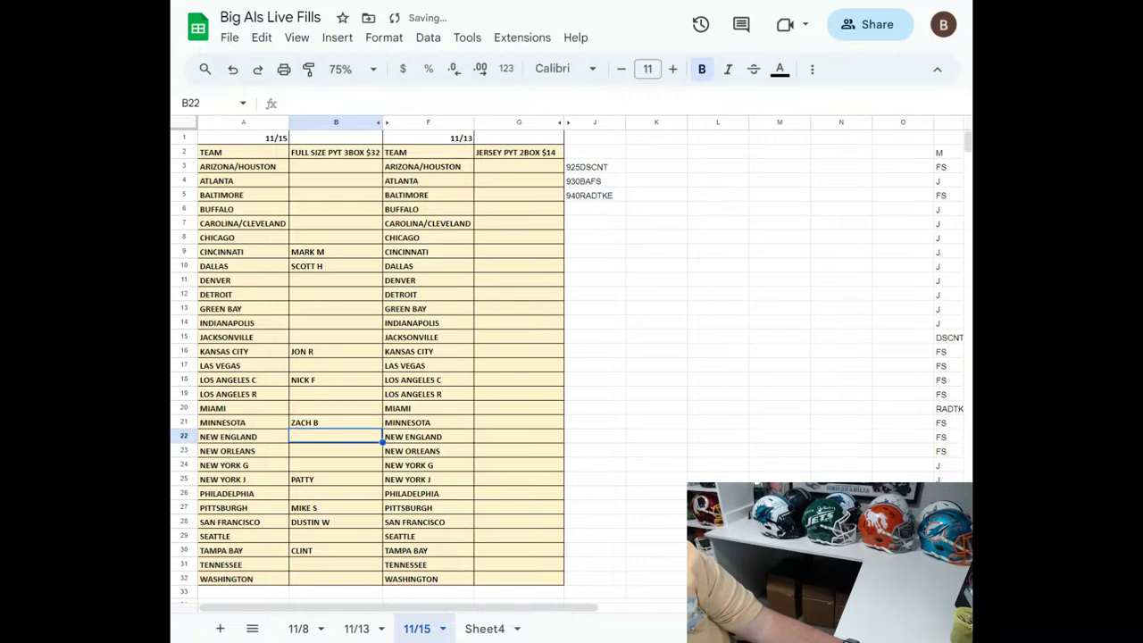
Enter the buyer's first name and last initial for Atlanta in the FULL SIZE PYT 3BOX $32 column.
key(Up)
key(Up)
key(Up)
key(Up)
key(Up)
key(Up)
key(Up)
key(Up)
key(Up)
key(Up)
key(Up)
key(Up)
key(Up)
key(Up)
key(Up)
key(Up)
key(Up)
key(Up)
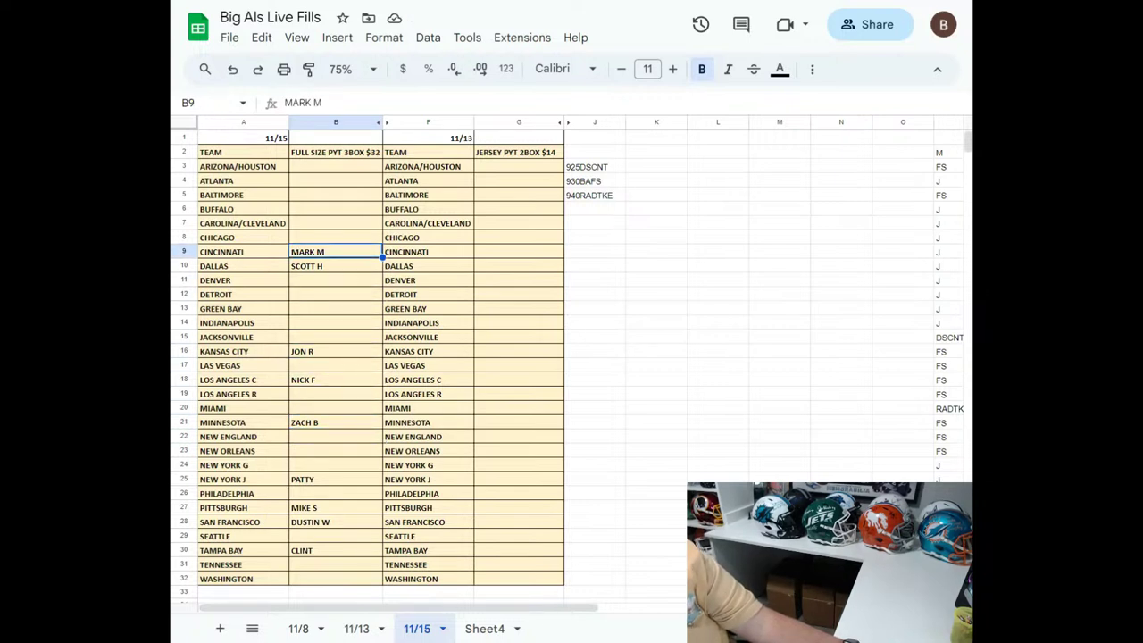
text(CHRIS O)
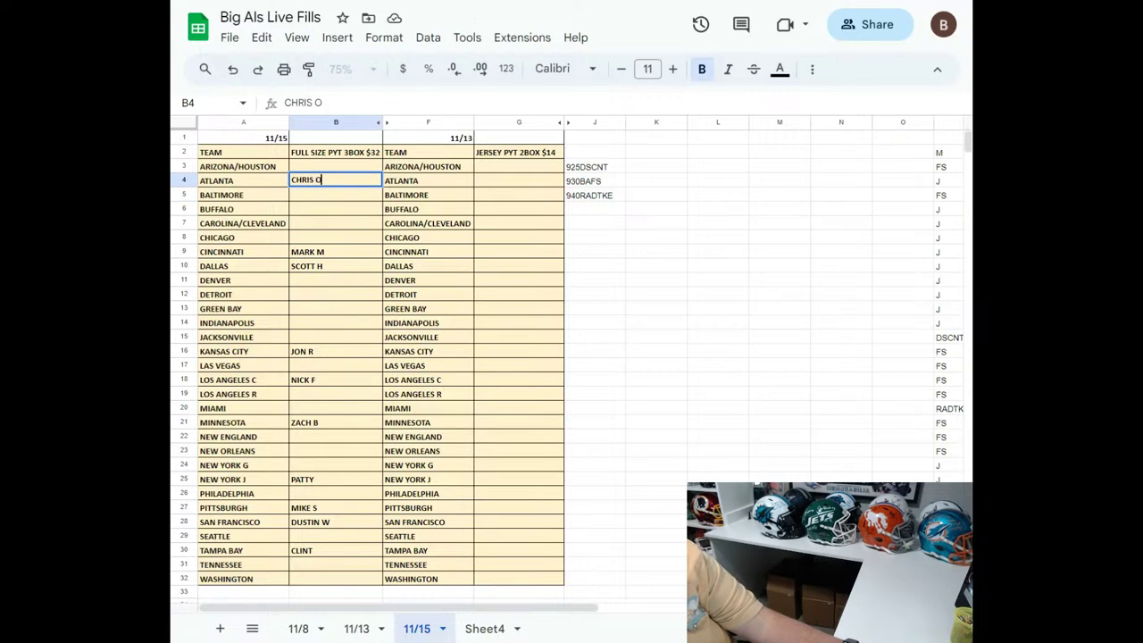
key(Return)
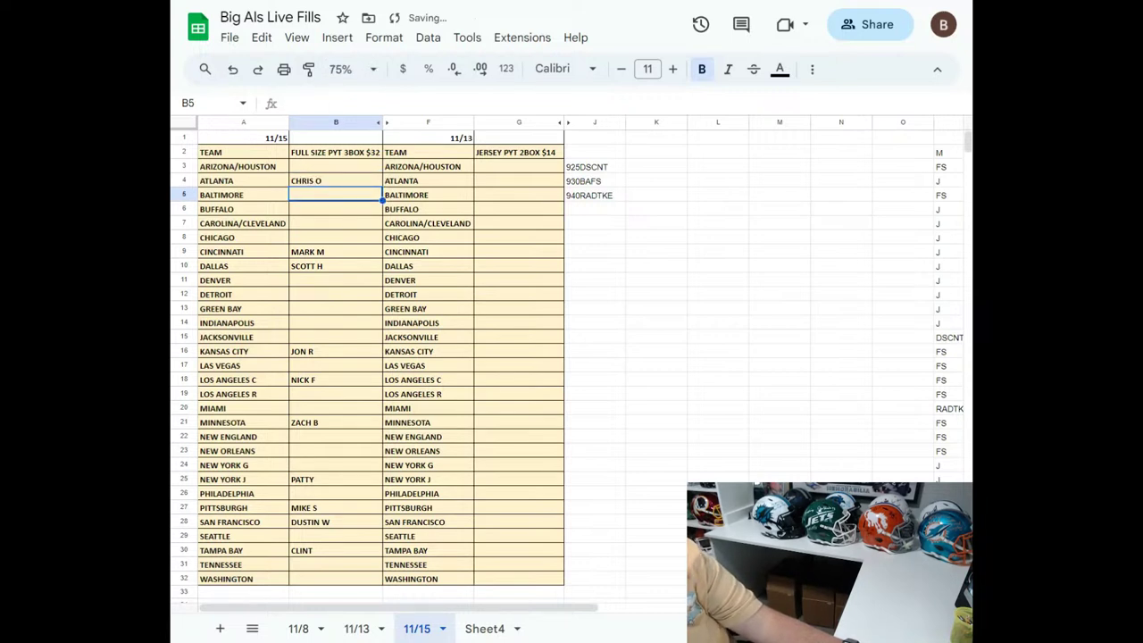
Enter the buyer's first name for Indianapolis in the FULL SIZE PYT 3BOX $32 column.
key(Down)
key(Down)
key(Down)
key(Down)
key(Down)
key(Down)
key(Down)
key(Down)
key(Down)
text(BRAD)
key(Up)
Enter the buyer's first name for Arizona/Houston in the FULL SIZE PYT 3BOX $32 column.
key(Up)
key(Up)
key(Up)
key(Up)
key(Up)
key(Up)
key(Up)
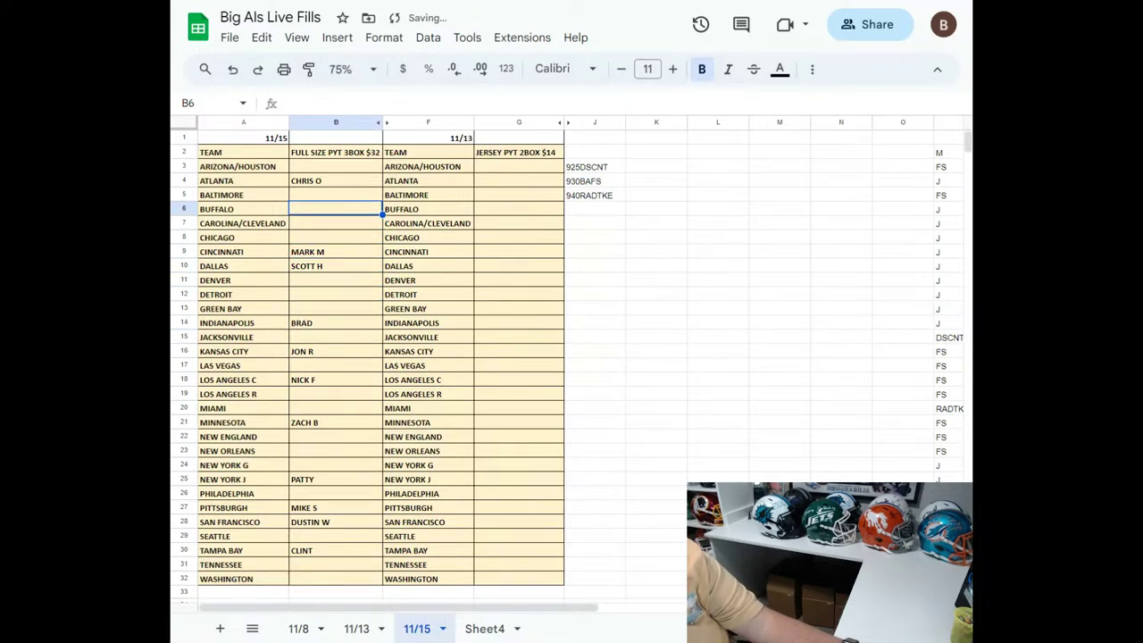
key(Up)
key(Up)
key(Up)
text(ELLIOT)
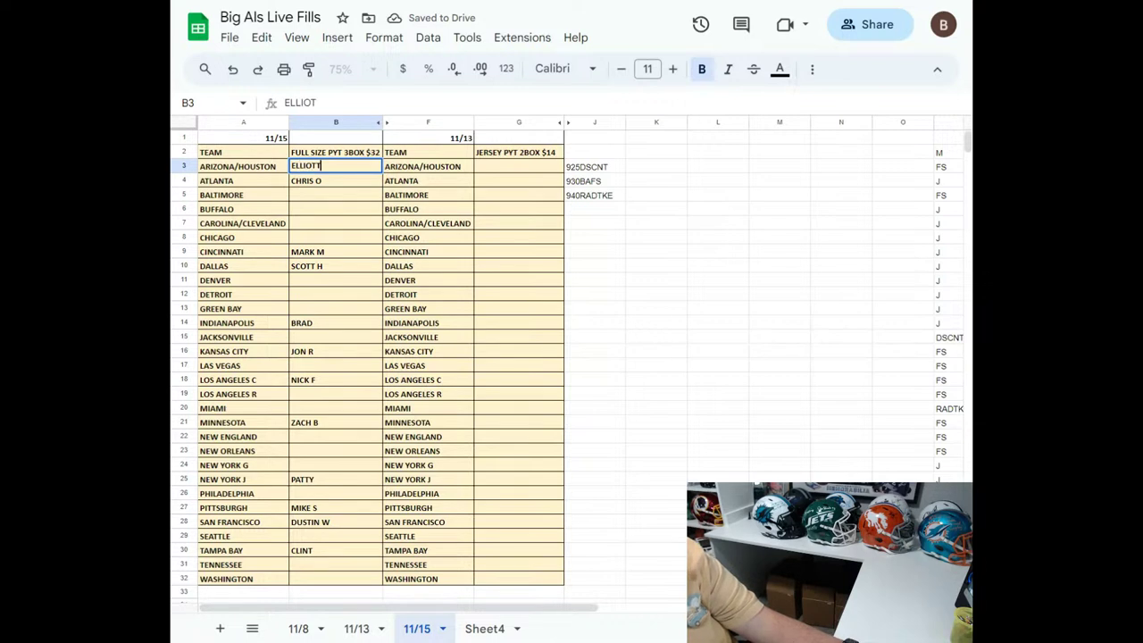
key(Return)
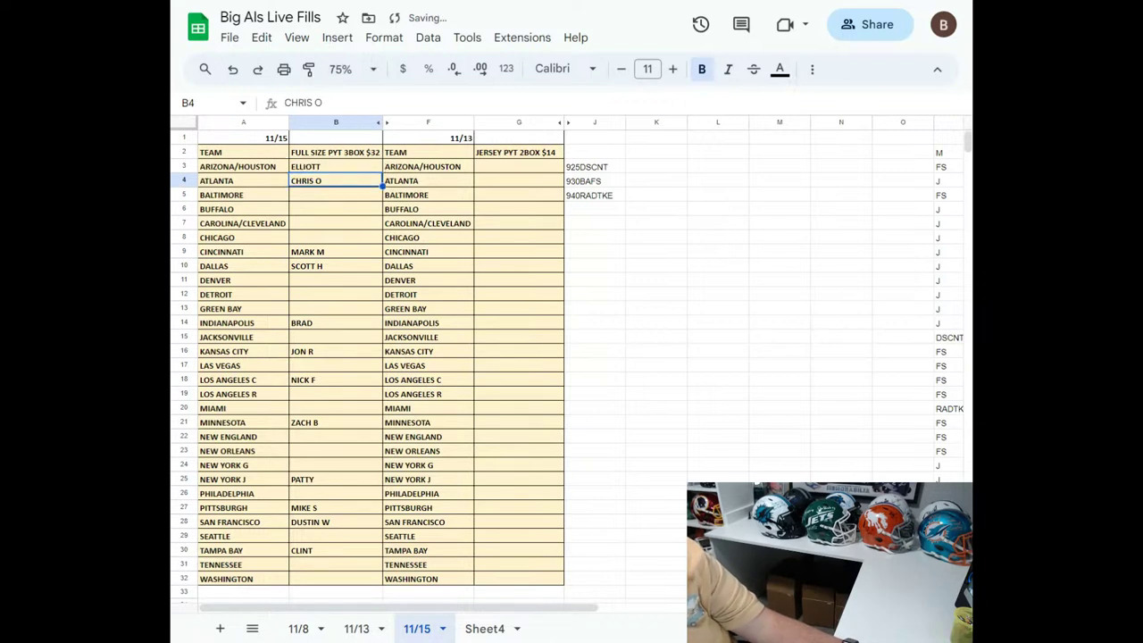
Enter the buyer's first name for Detroit in the FULL SIZE PYT 3BOX $32 column.
key(Down)
key(Down)
key(Down)
key(Down)
key(Down)
key(Down)
key(Down)
key(Down)
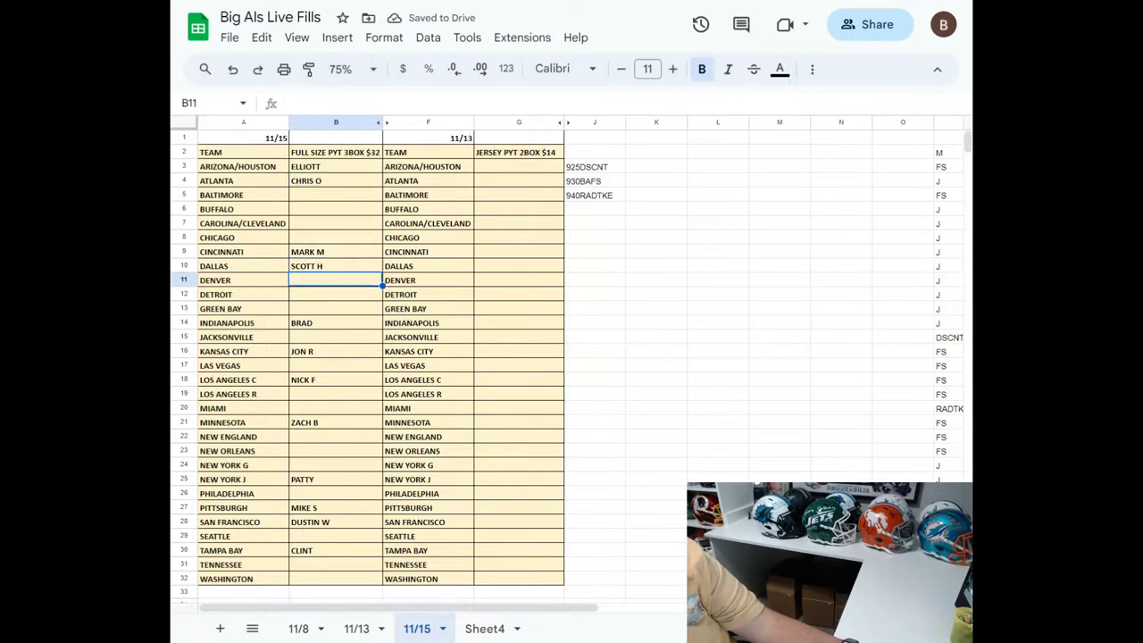
text(BLAKE)
key(Return)
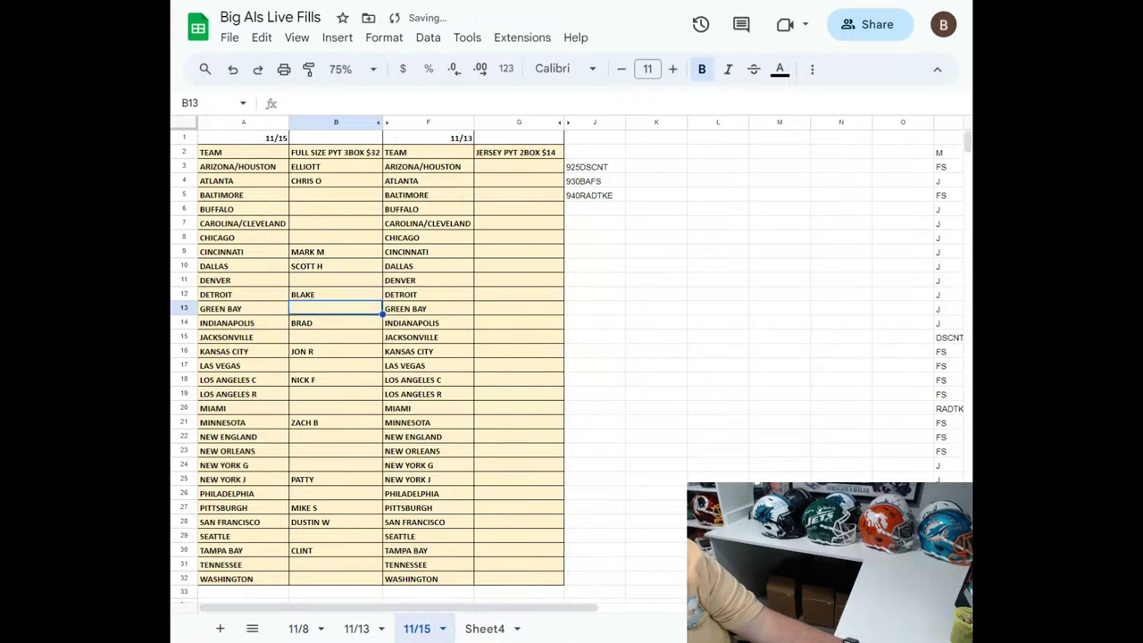
Enter the buyer's first name and last initial for Green Bay in the FULL SIZE PYT 3BOX $32 column.
key(Up)
key(Up)
key(Down)
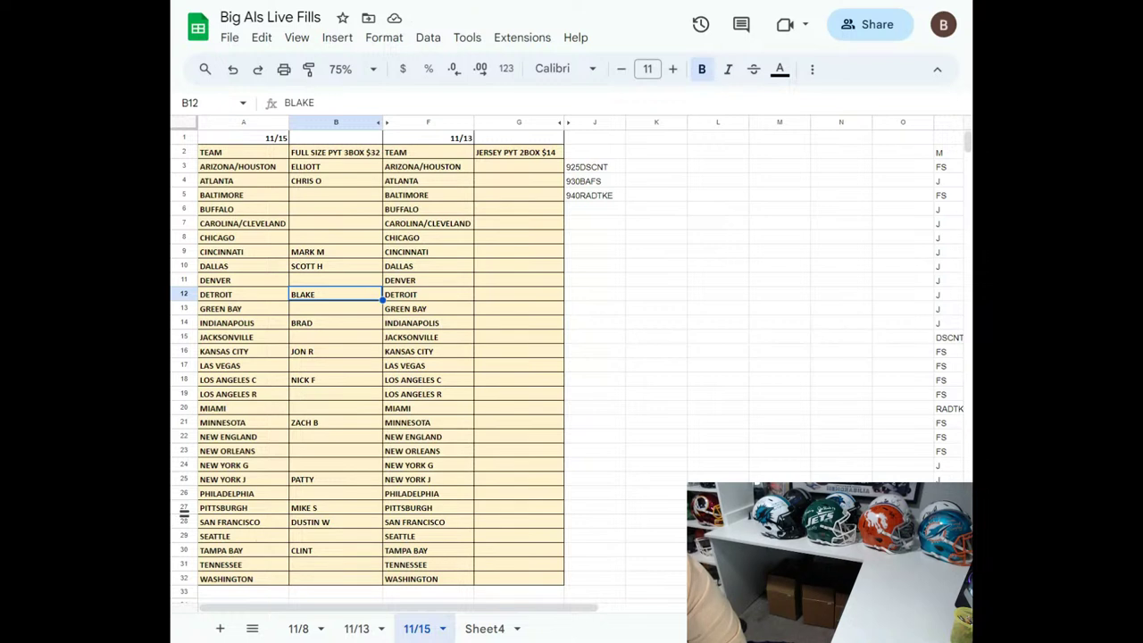
click(333, 313)
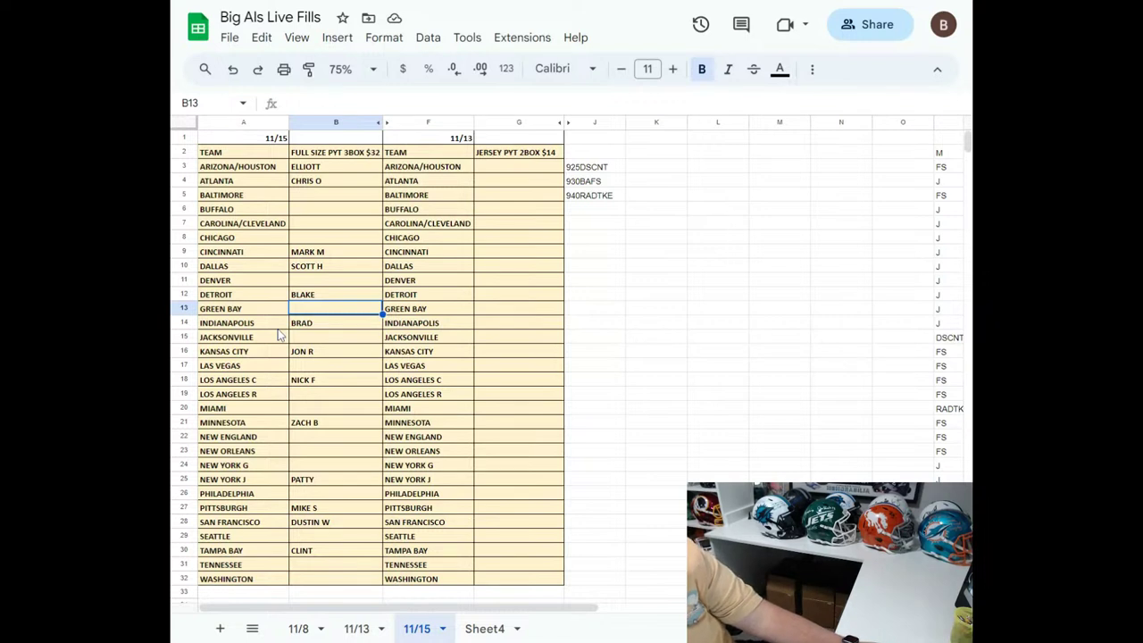
text(JASON T)
key(Return)
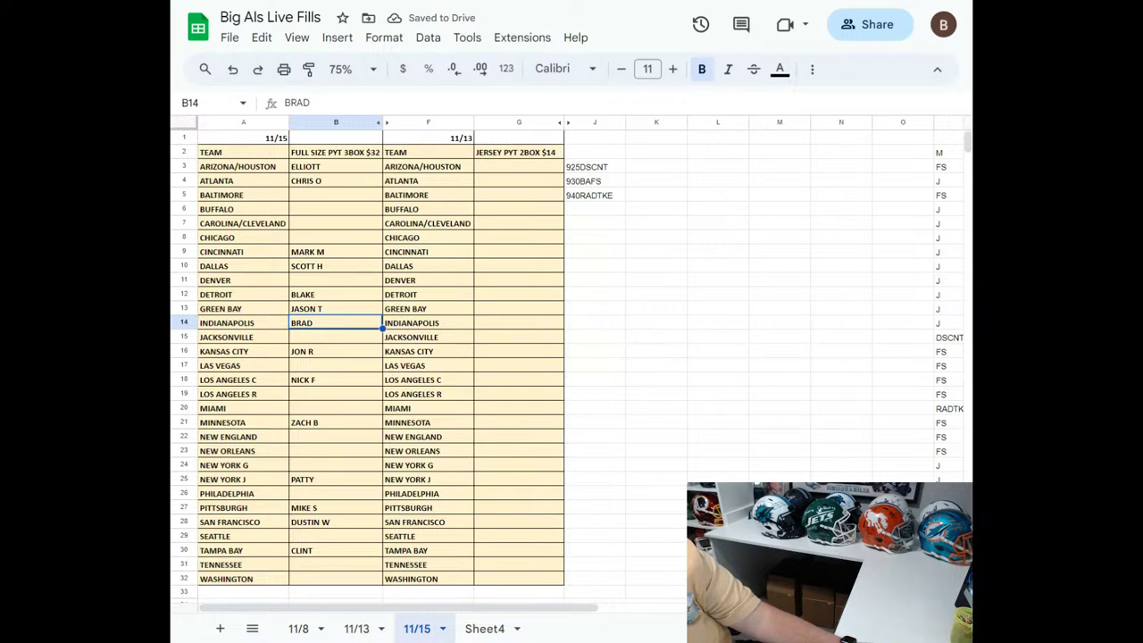
Enter the buyer's first name for New Orleans in the FULL SIZE PYT 3BOX $32 column.
key(Down)
key(Down)
key(Down)
key(Down)
key(Down)
key(Down)
key(Down)
key(Down)
key(Down)
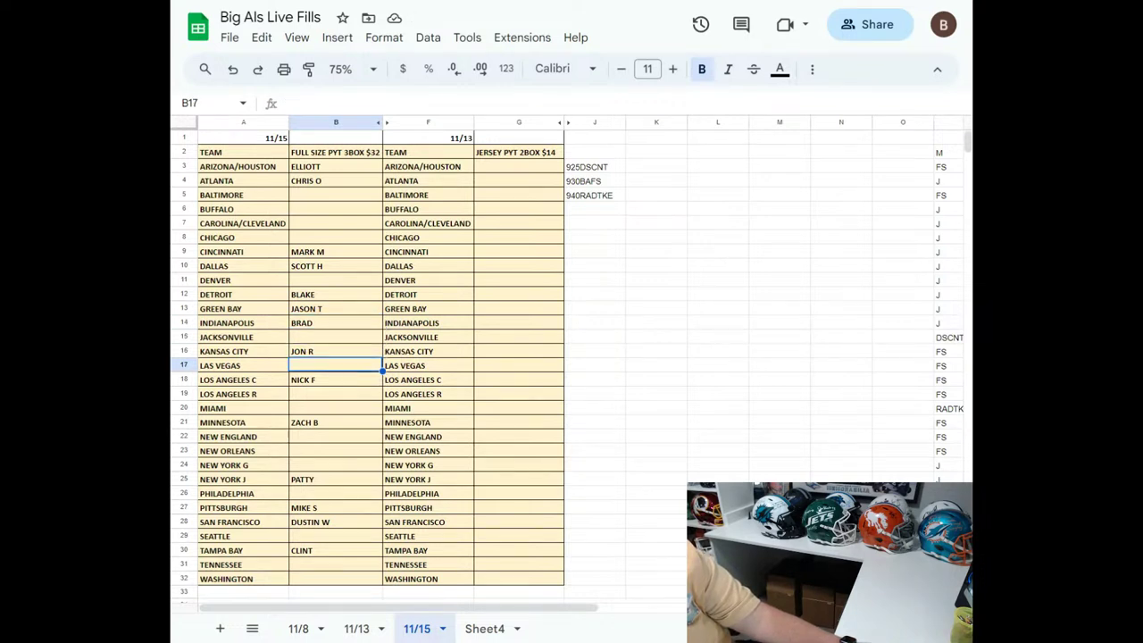
text(BRAD)
key(Return)
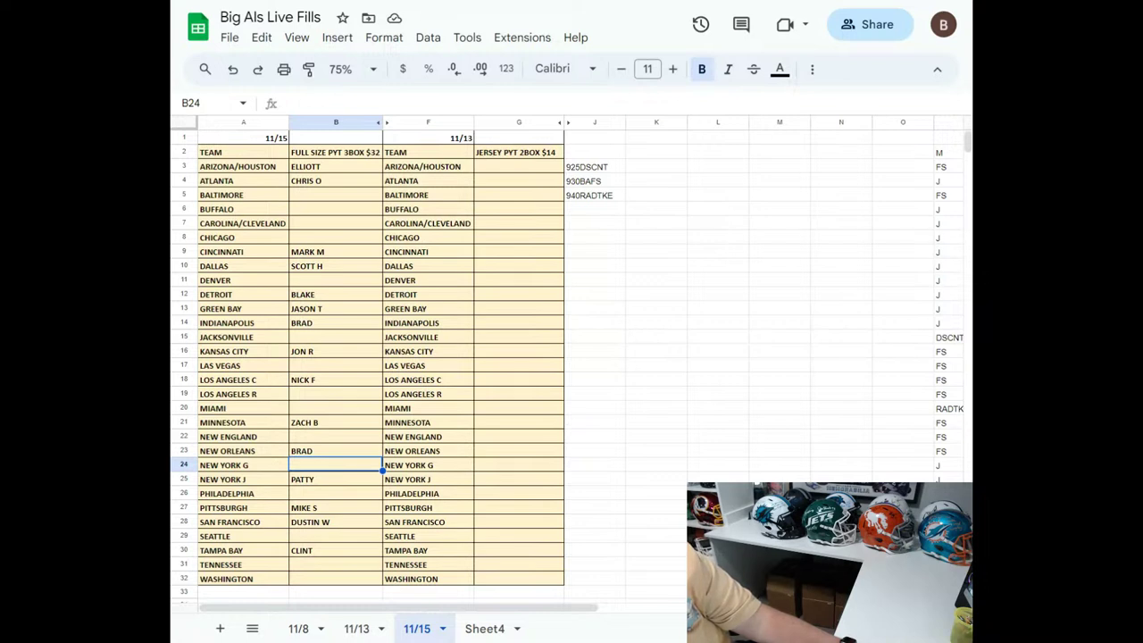
Enter the buyer's first name and last initial for Baltimore in the FULL SIZE PYT 3BOX $32 column.
click(303, 196)
text(B)
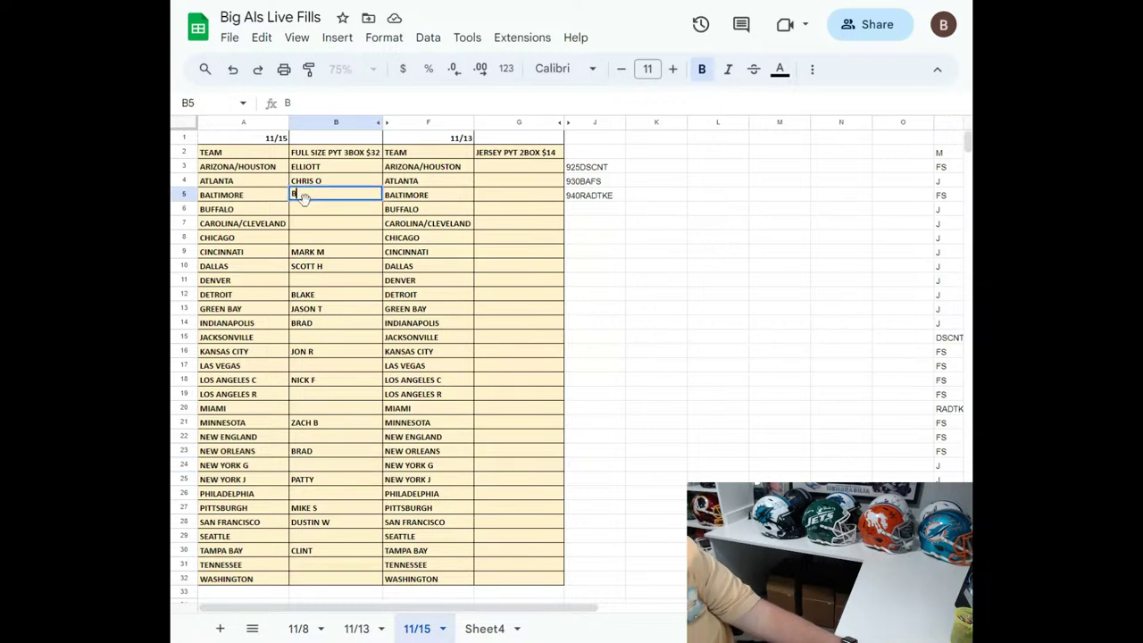
text(ILL S)
key(Return)
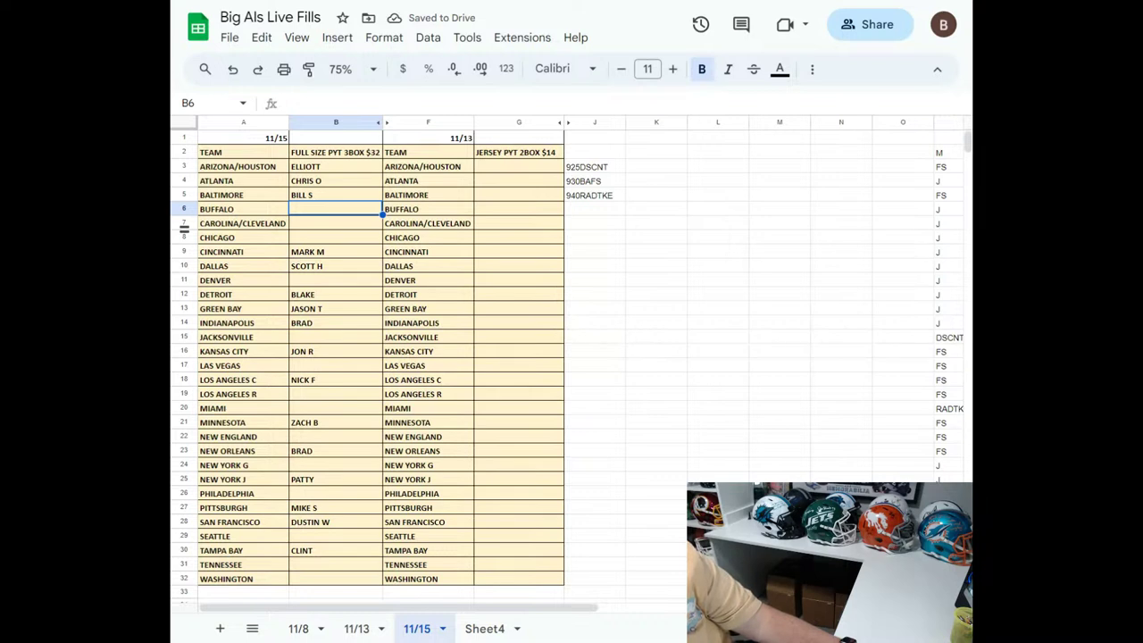
Enter the buyer's first name for Buffalo in the FULL SIZE PYT 3BOX $32 column.
click(327, 224)
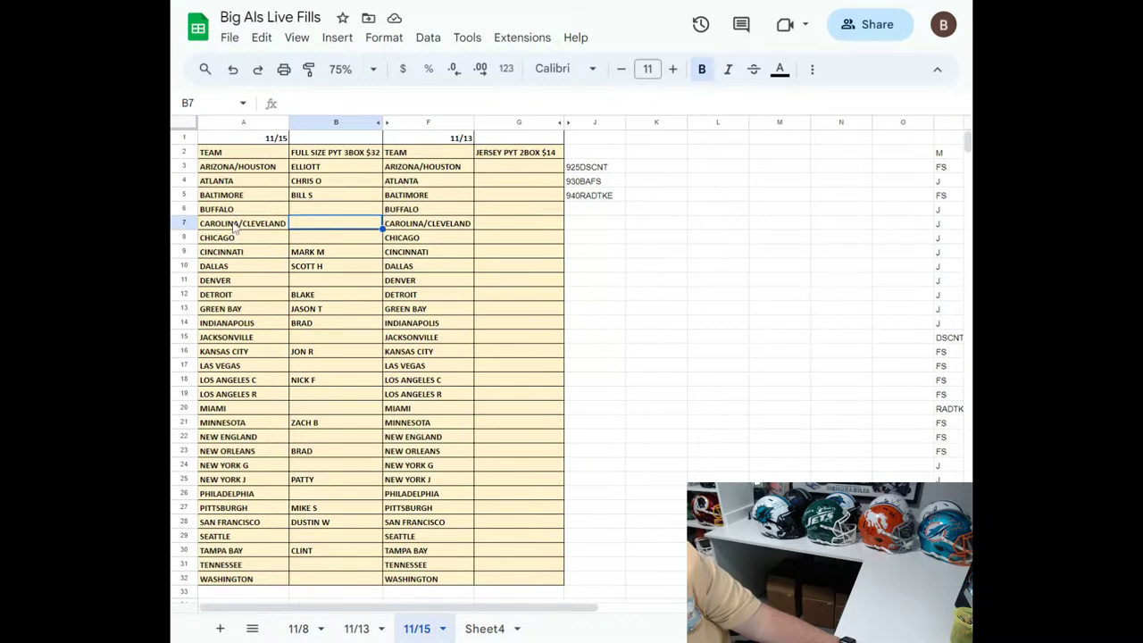
click(322, 213)
click(317, 223)
click(322, 213)
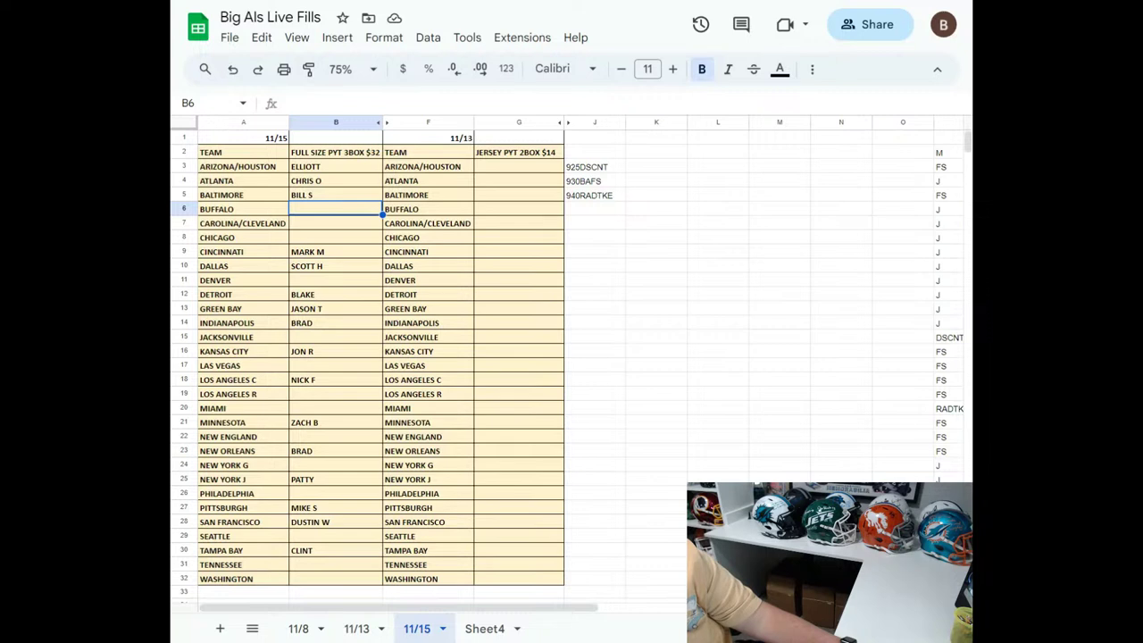
text(SADIK)
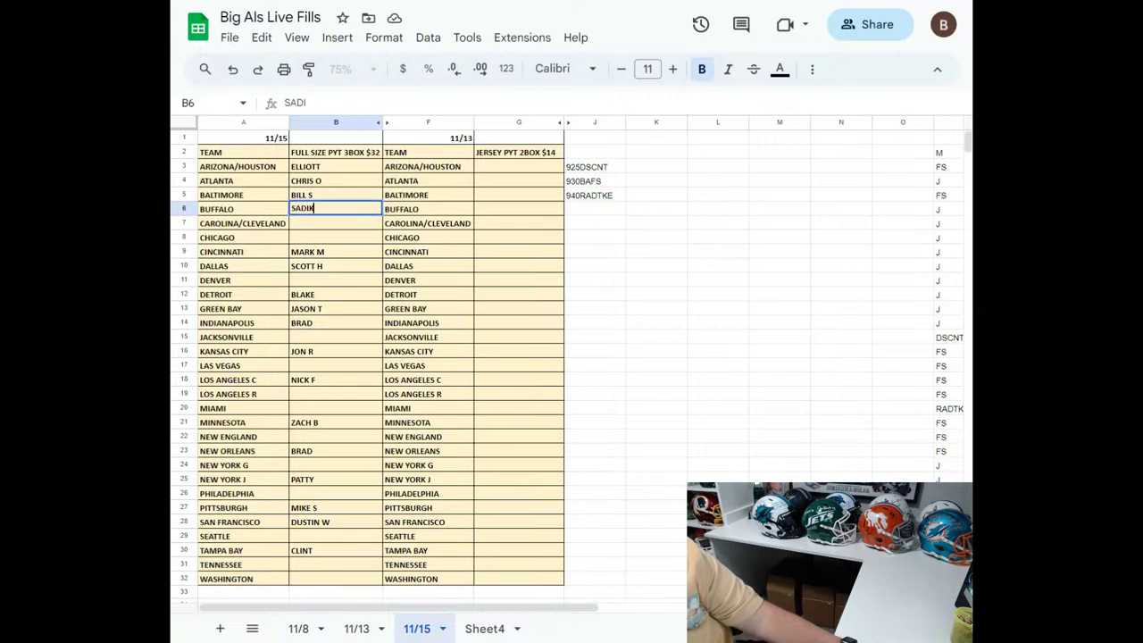
key(Return)
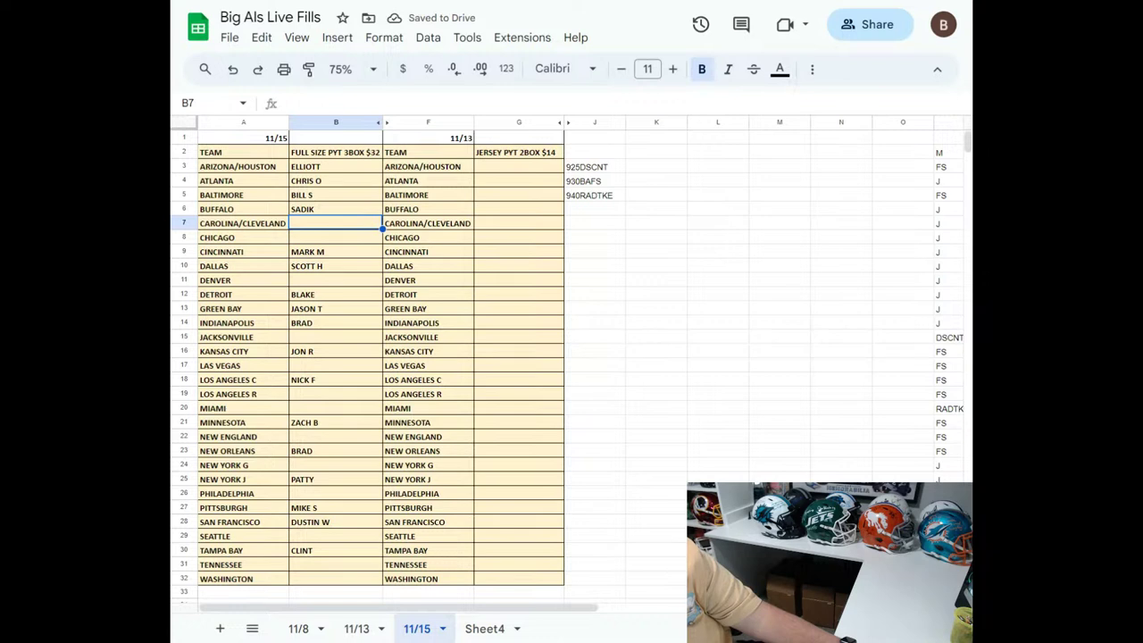
Enter the buyer's first name for Miami in the FULL SIZE PYT 3BOX $32 column.
key(Down)
key(Down)
key(Down)
key(Down)
key(Down)
key(Down)
key(Down)
key(Down)
key(Down)
key(Down)
key(Down)
key(Down)
key(Down)
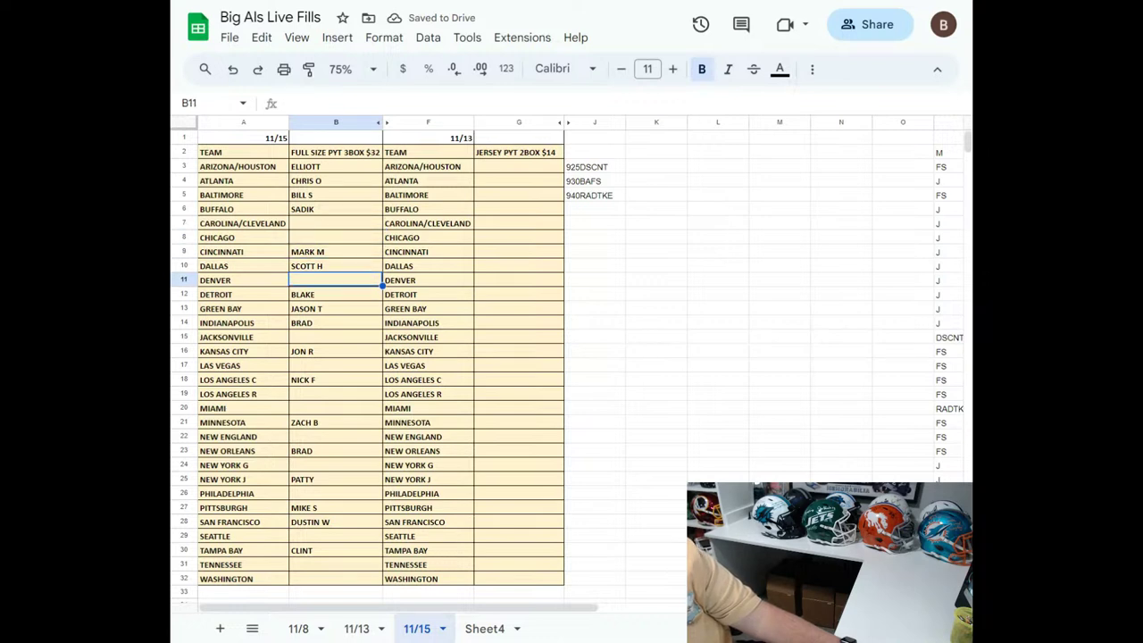
text(BRAD)
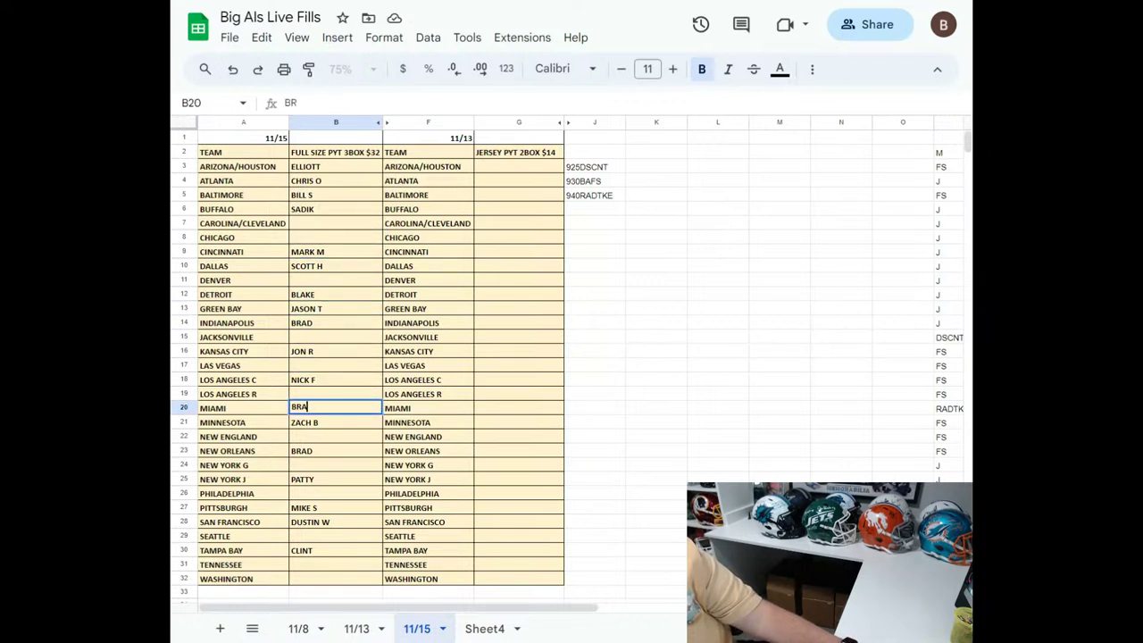
key(Return)
Enter the buyer's first name and last initial for Carolina/Cleveland in the FULL SIZE PYT 3BOX $32 column.
key(Up)
key(Up)
key(Up)
key(Up)
key(Up)
key(Up)
key(Up)
key(Up)
key(Up)
key(Up)
key(Up)
key(Up)
key(Up)
key(Up)
text(BILL S)
key(Return)
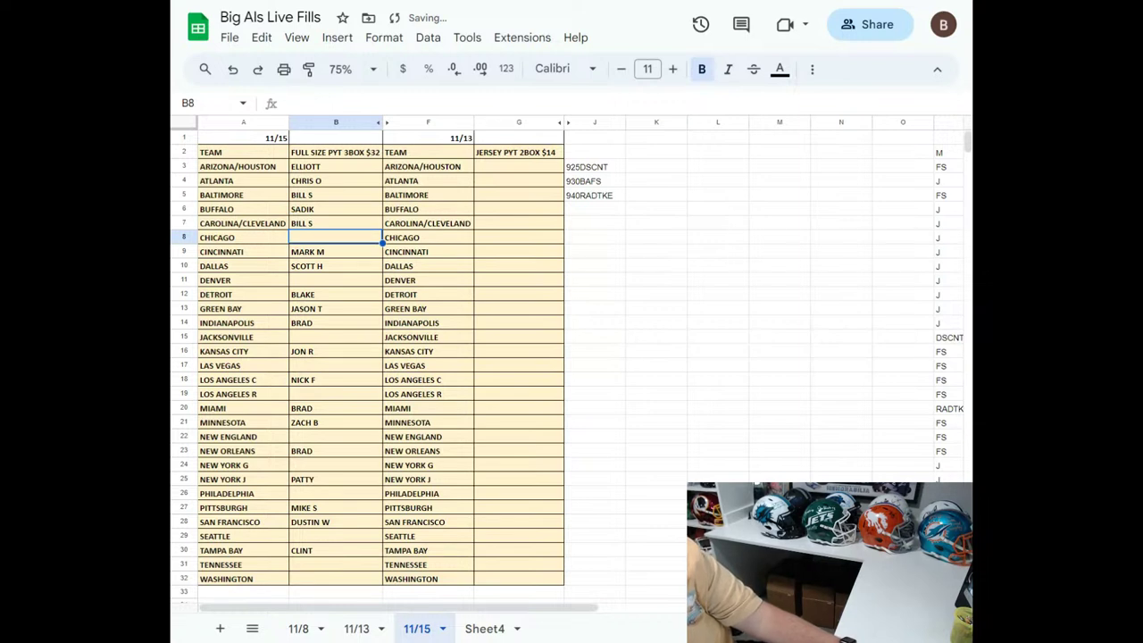
Enter the buyer's first name for New England in the FULL SIZE PYT 3BOX $32 column.
key(Down)
key(Down)
key(Down)
key(Down)
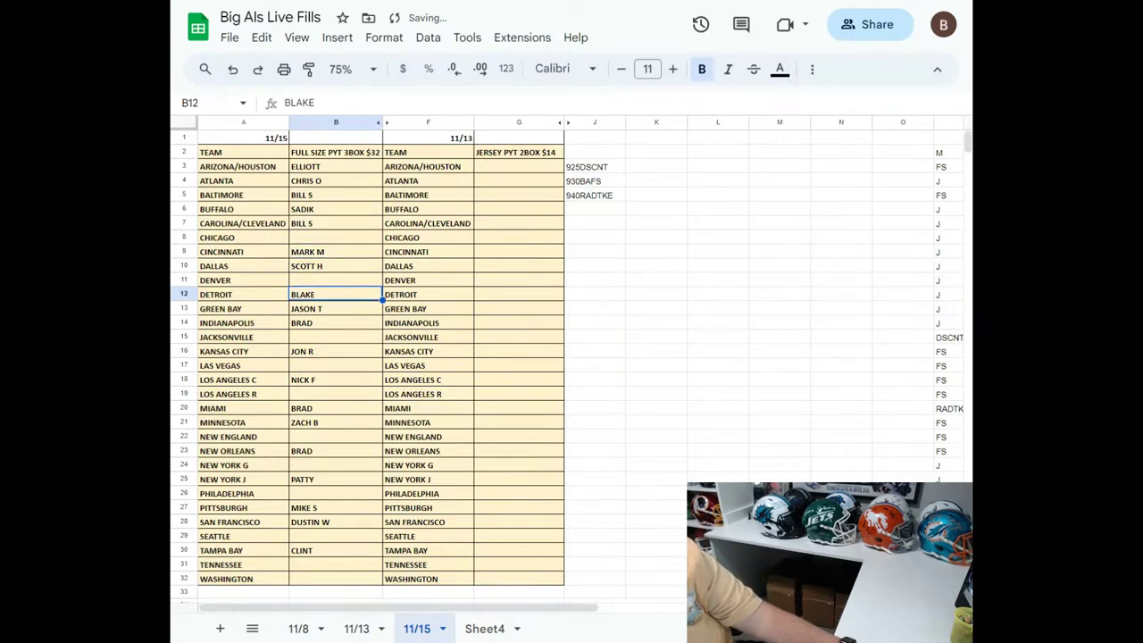
key(Down)
key(Down)
key(Down)
key(Down)
key(Down)
key(Down)
key(Down)
key(Down)
key(Down)
key(Down)
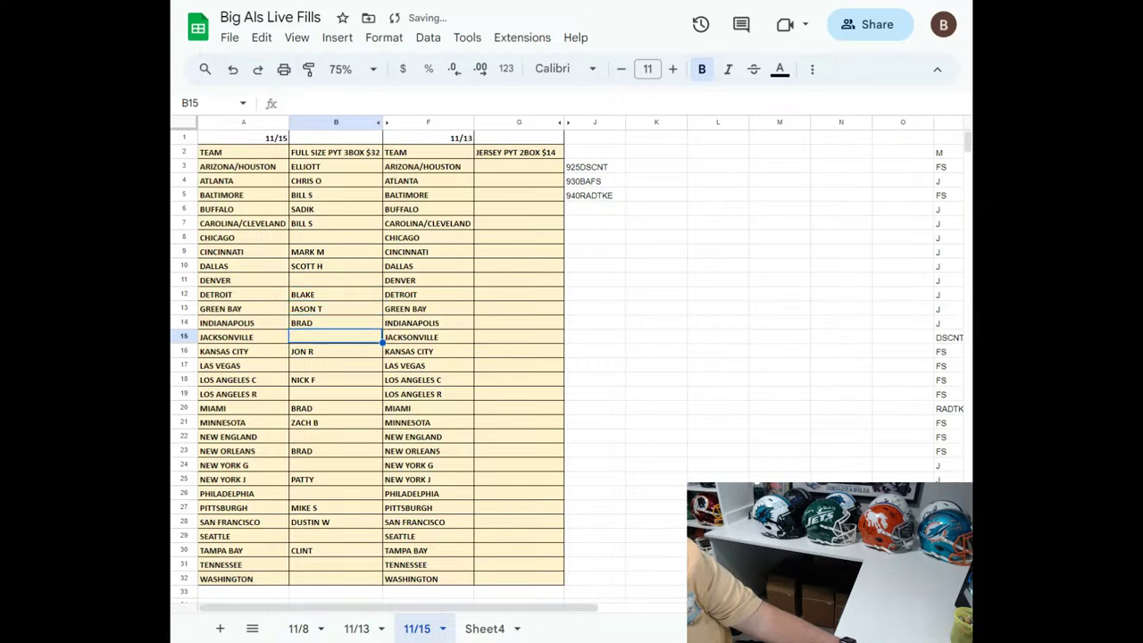
text(QUENTIN)
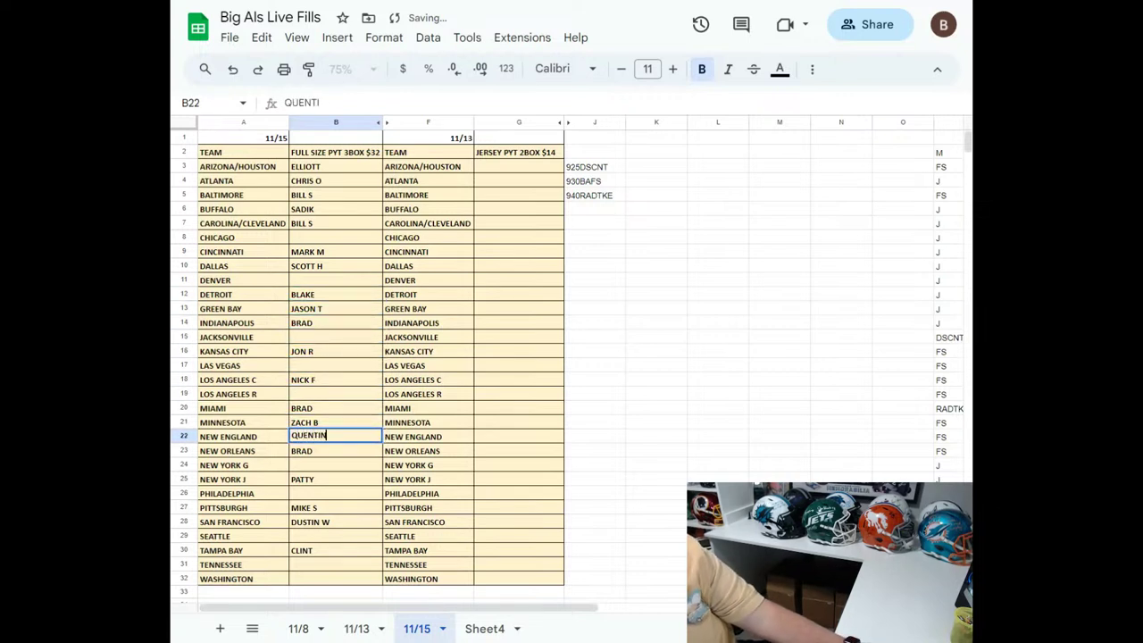
key(Return)
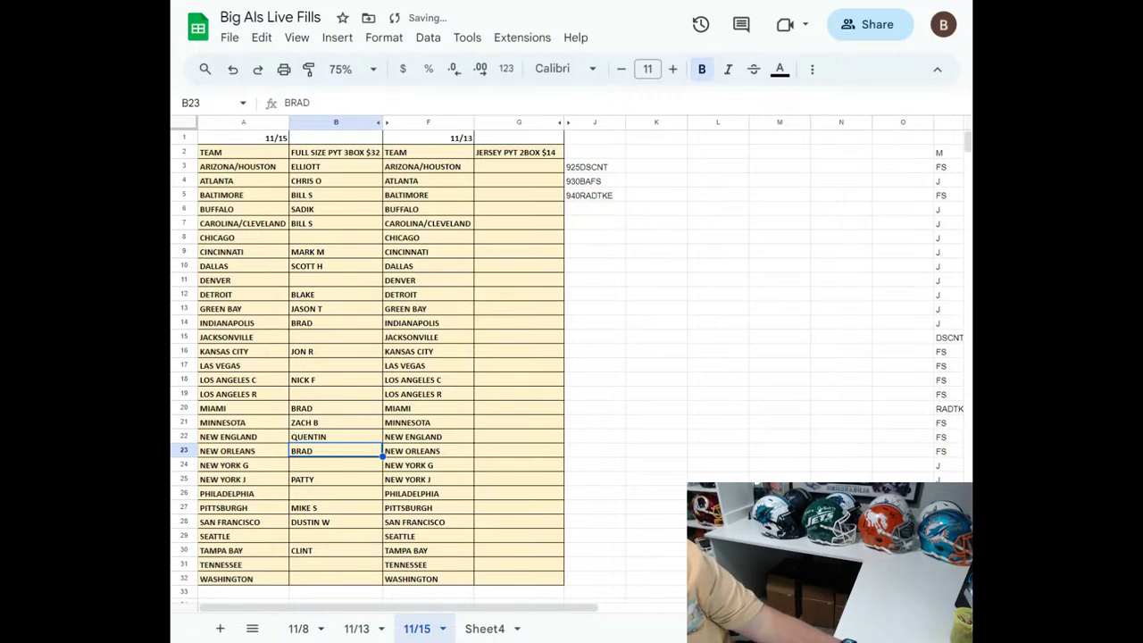
Enter Philadelphia's buyer by first name and last initial and Chicago's by first name in the FULL SIZE PYT 3BOX $32 column.
click(326, 496)
text(CARLOS T)
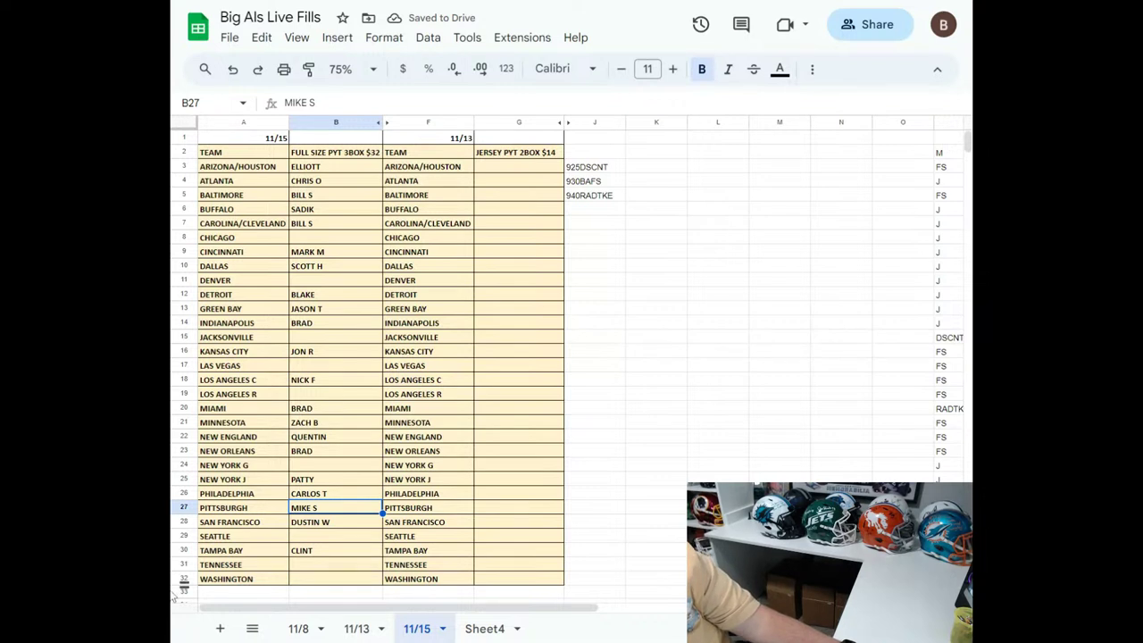
click(327, 241)
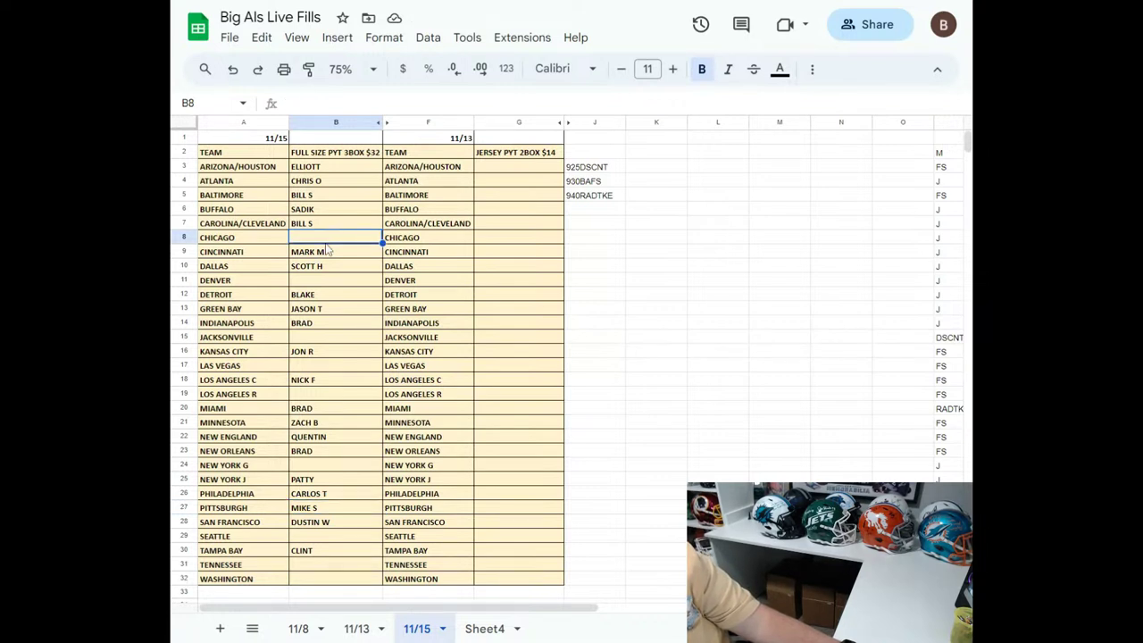
text(GRANT)
key(Return)
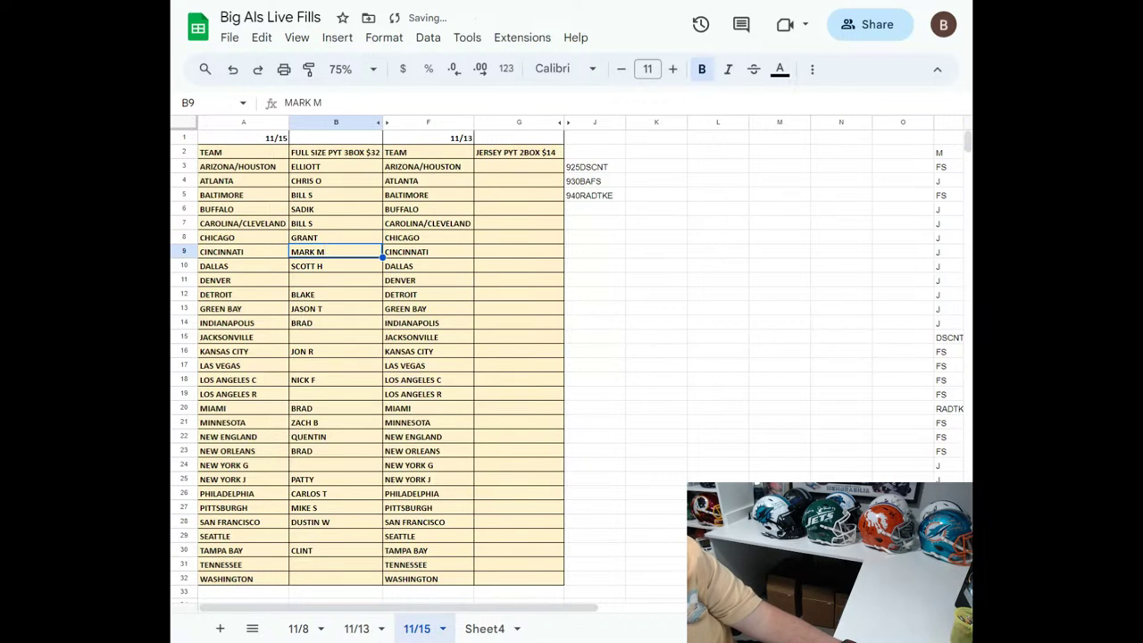
click(336, 238)
click(336, 251)
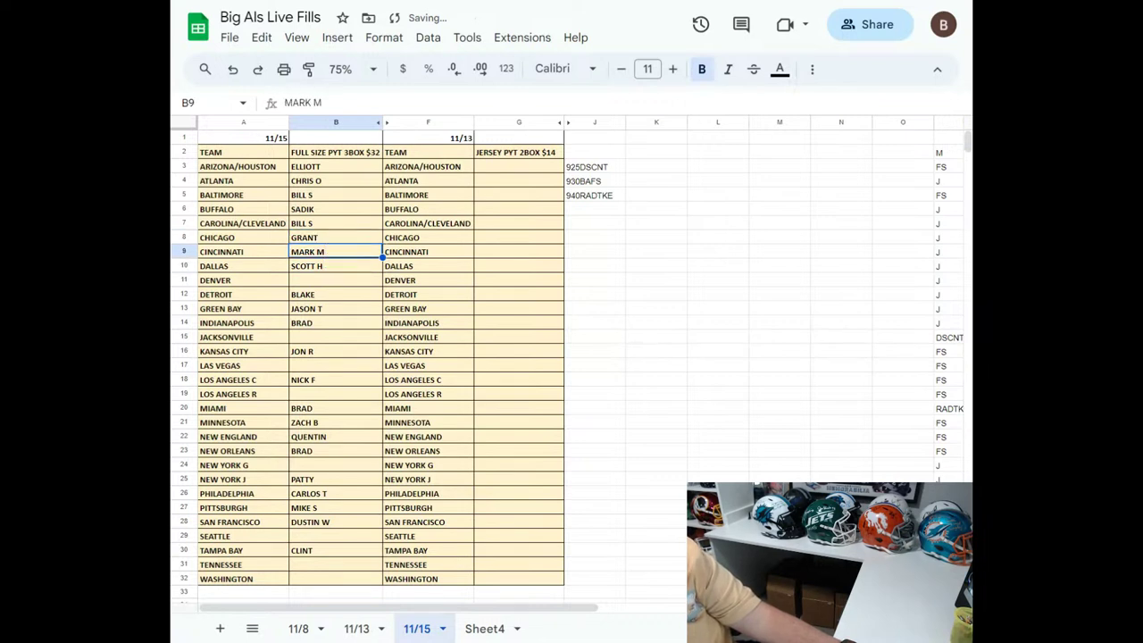
click(336, 237)
click(336, 252)
click(336, 267)
click(335, 280)
click(335, 266)
click(336, 280)
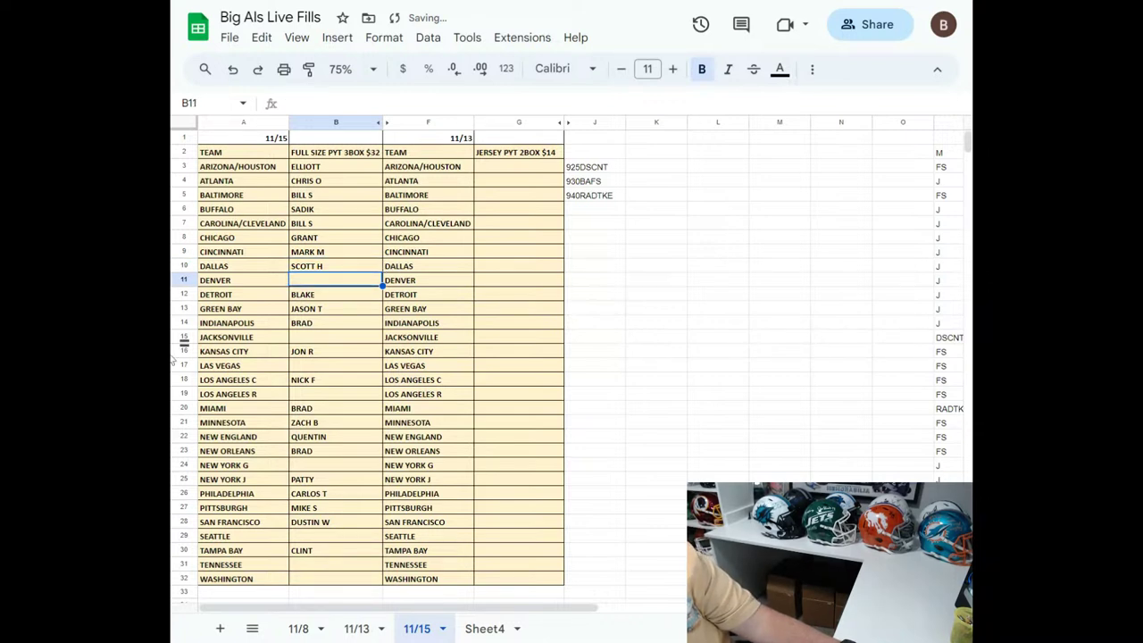
click(299, 551)
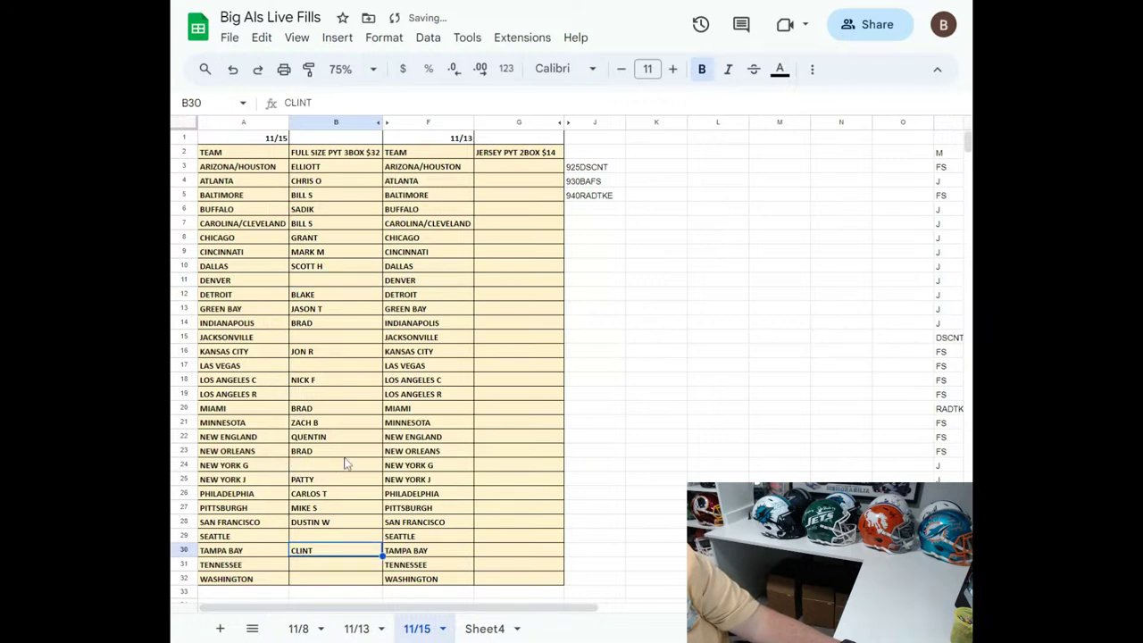
Enter the buyer's first name and last initial for New York G in the FULL SIZE PYT 3BOX $32 column.
click(339, 468)
text(BRLL S)
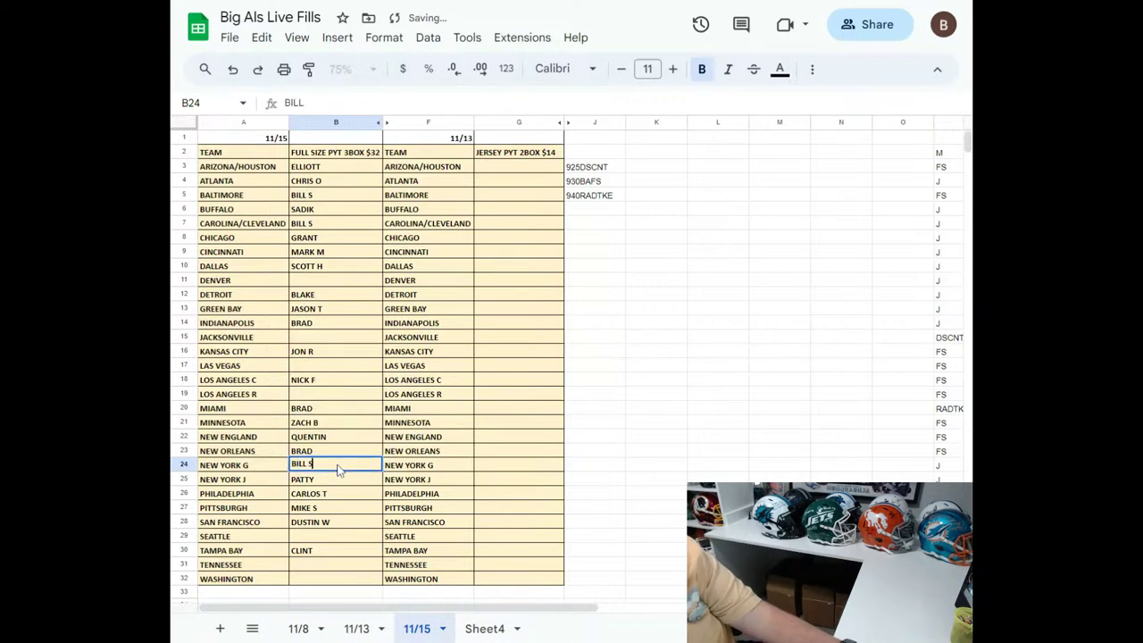
key(Return)
Enter the buyer's first name for Jacksonville in the FULL SIZE PYT 3BOX $32 column.
key(Up)
key(Up)
key(Up)
key(Up)
key(Up)
key(Up)
key(Up)
key(Up)
key(Up)
key(Up)
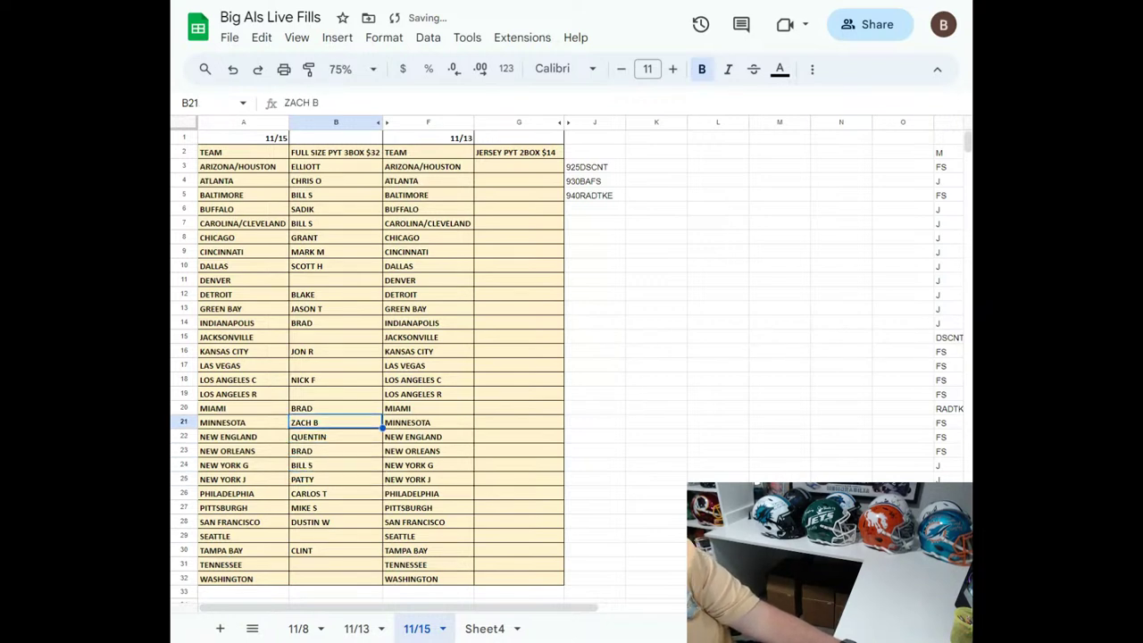
text(GUIDO)
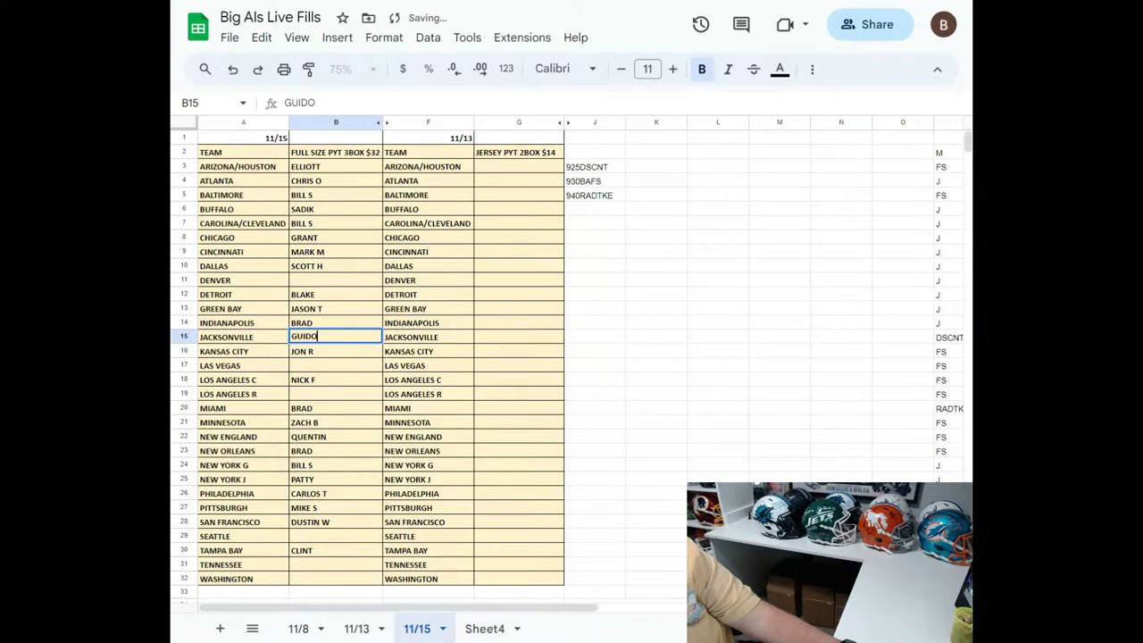
key(Return)
Enter the buyer's first name for Denver in the FULL SIZE PYT 3BOX $32 column.
key(Down)
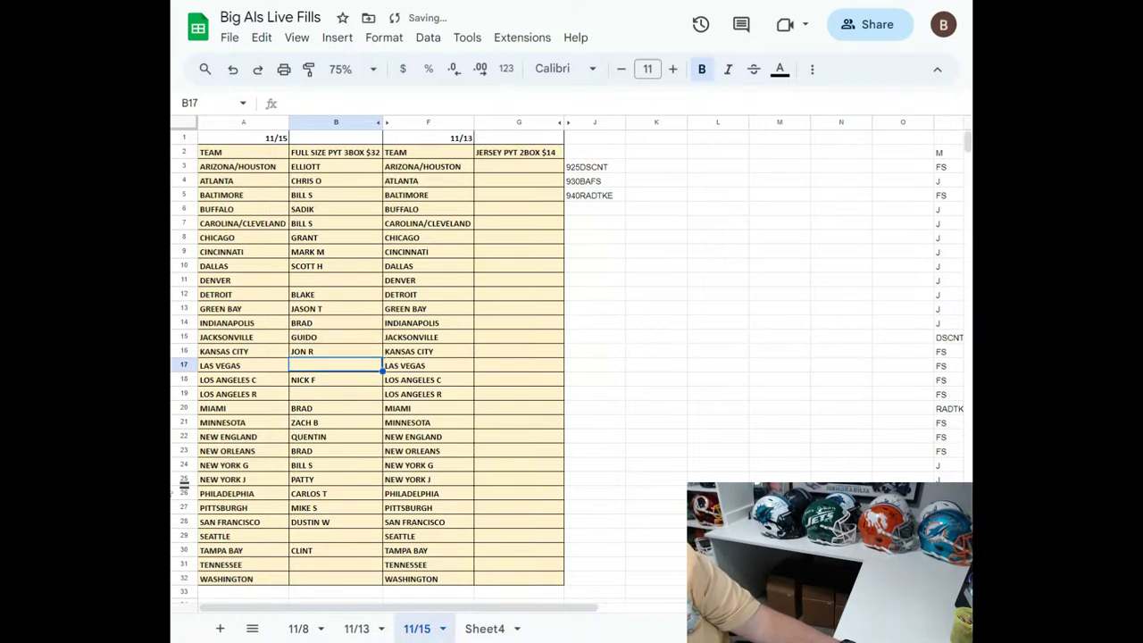
click(317, 283)
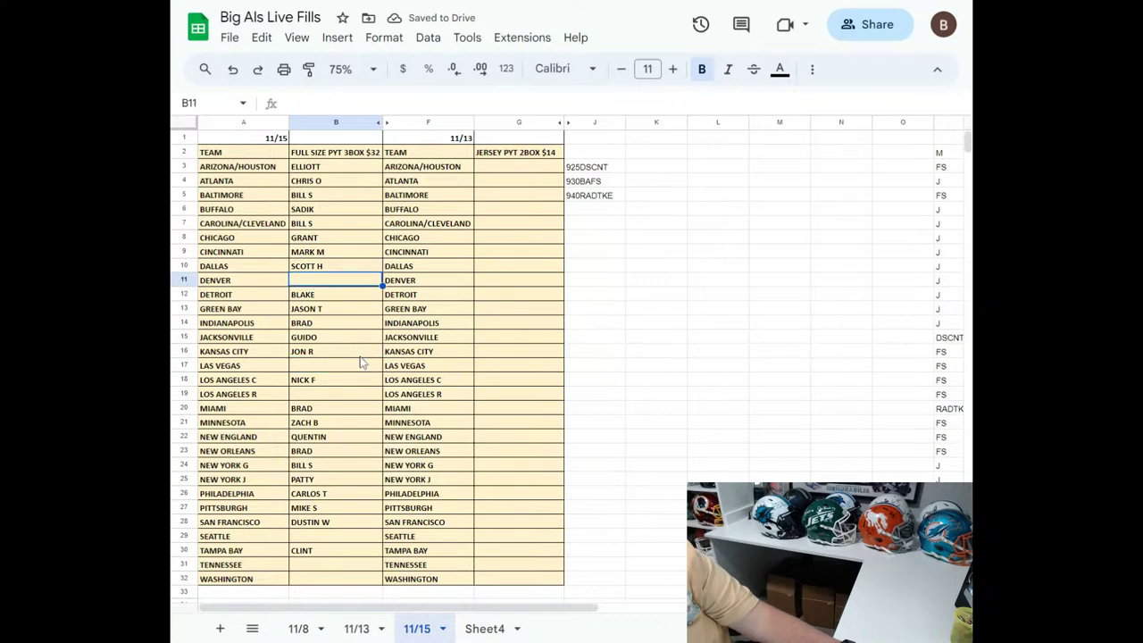
text(SADIK)
key(Return)
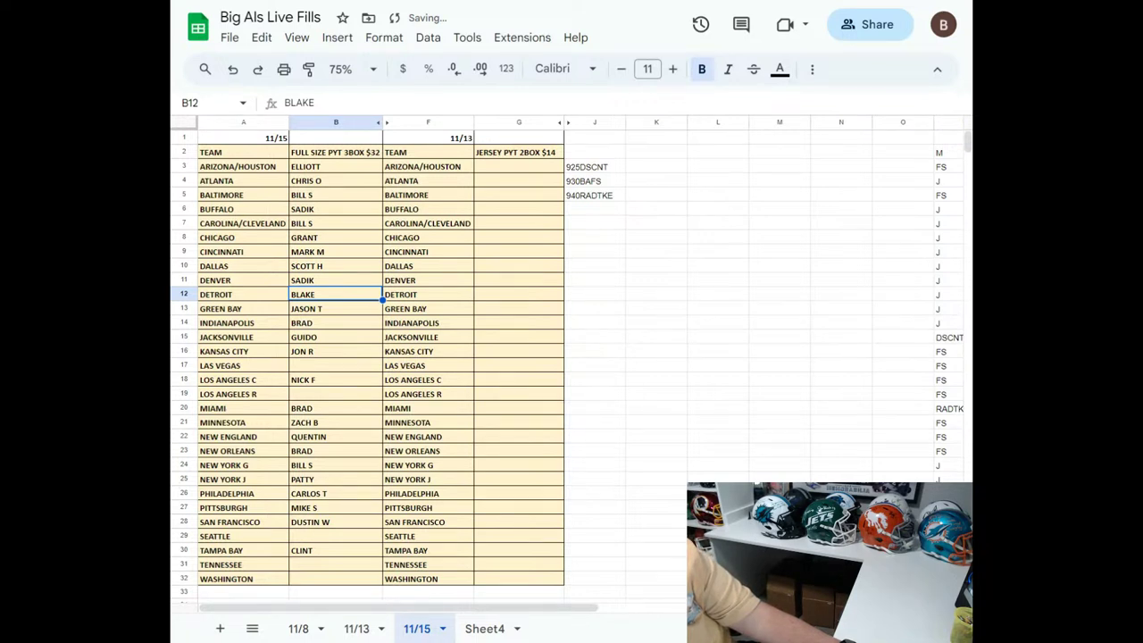
Enter the buyer's first name and last initial for Seattle in the FULL SIZE PYT 3BOX $32 column.
key(Down)
key(Down)
key(Down)
key(Down)
key(Down)
key(Down)
key(Down)
key(Down)
key(Down)
key(Down)
key(Down)
key(Down)
key(Down)
key(Down)
key(Down)
key(Down)
key(Down)
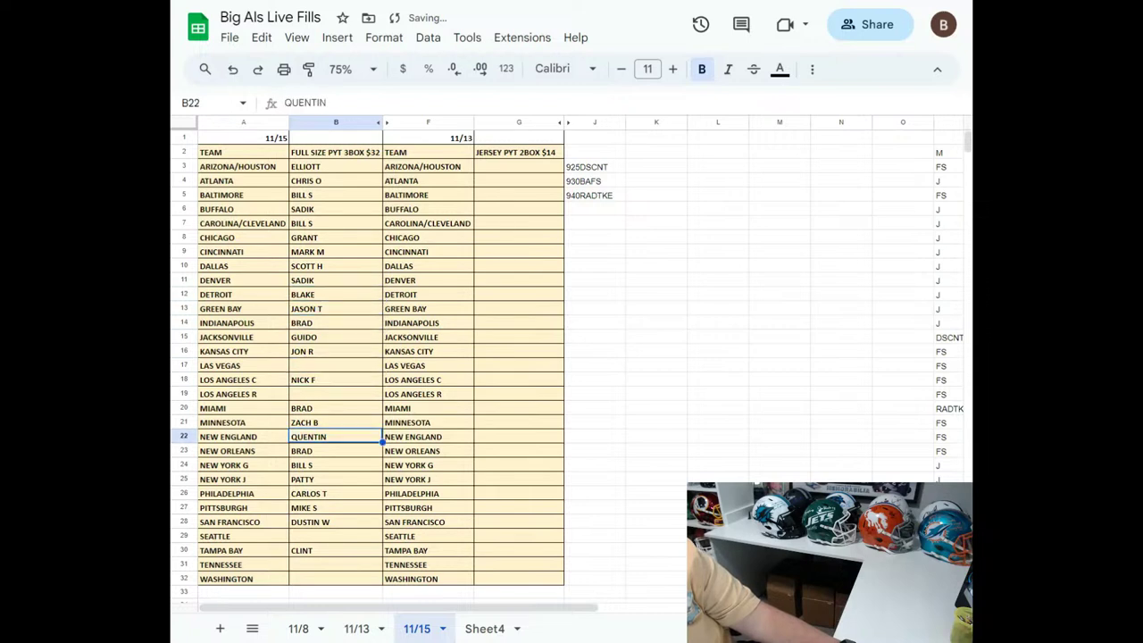
text(STEVE S)
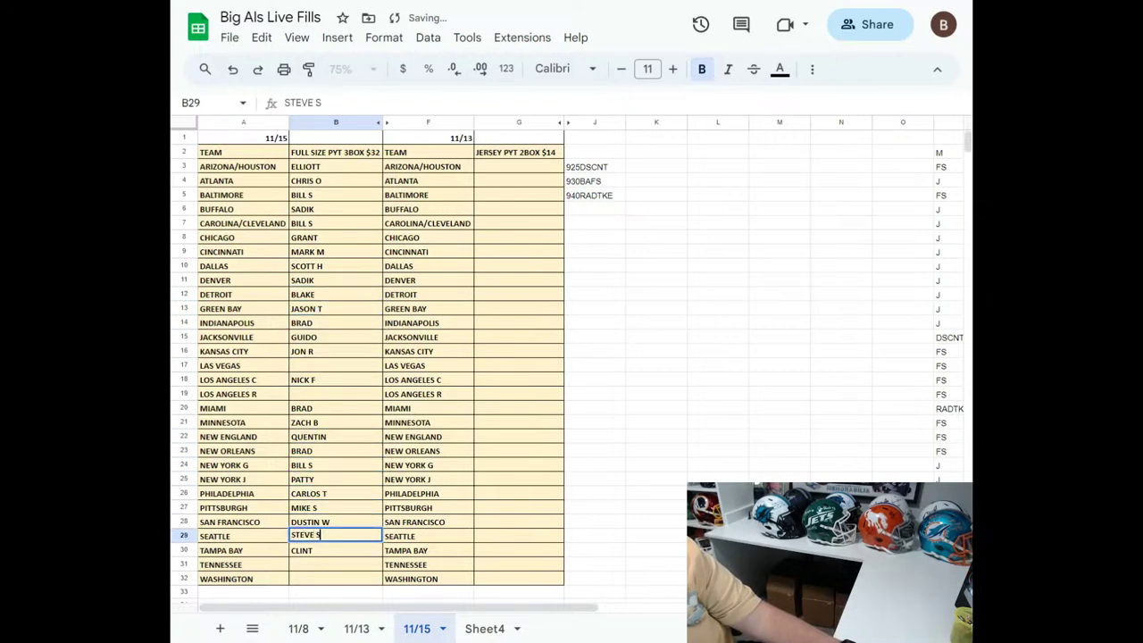
key(BackSpace)
text(W)
key(Return)
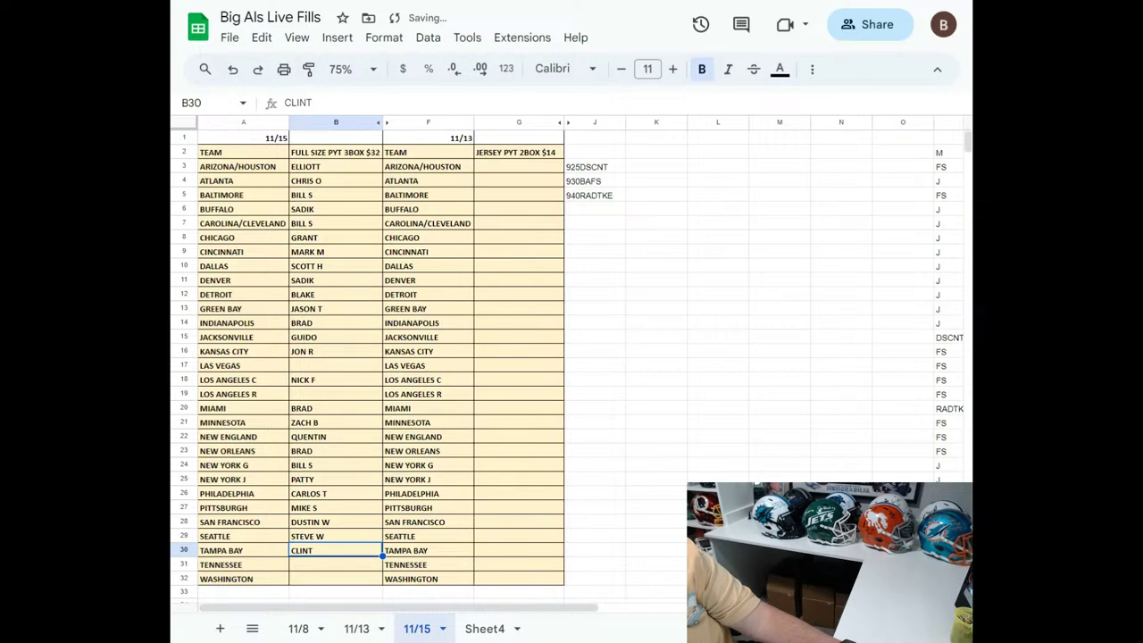
Enter the buyer's first name and last initial for Las Vegas in the FULL SIZE PYT 3BOX $32 column.
key(Up)
key(Up)
key(Up)
key(Up)
key(Up)
key(Up)
key(Up)
key(Up)
key(Up)
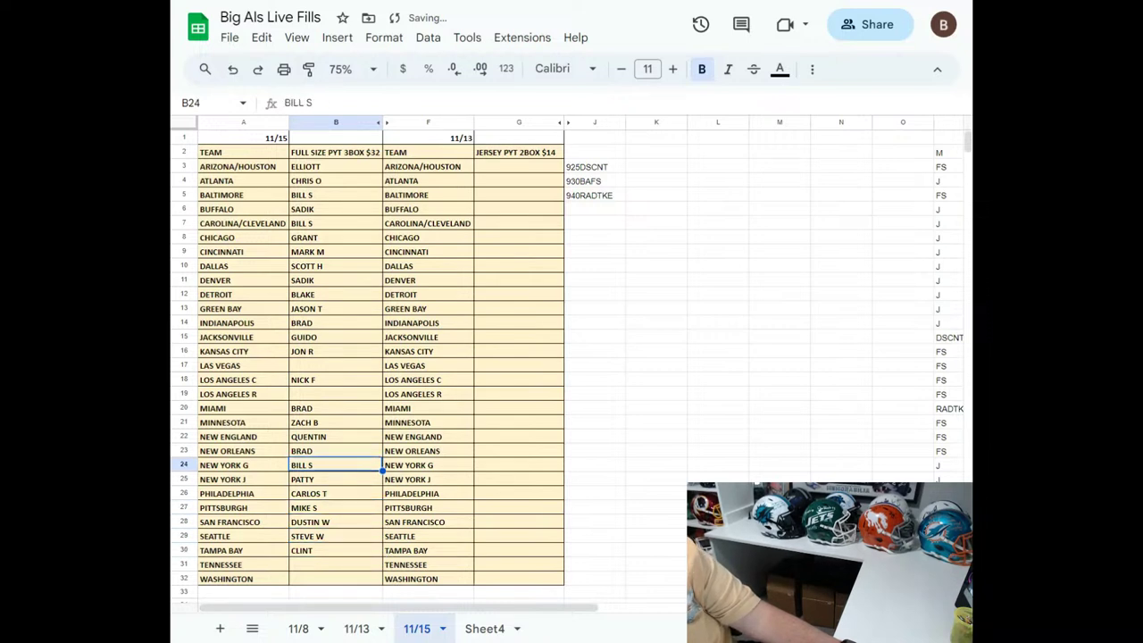
key(Up)
key(Up)
key(Up)
key(Up)
text(RYAN G)
key(Return)
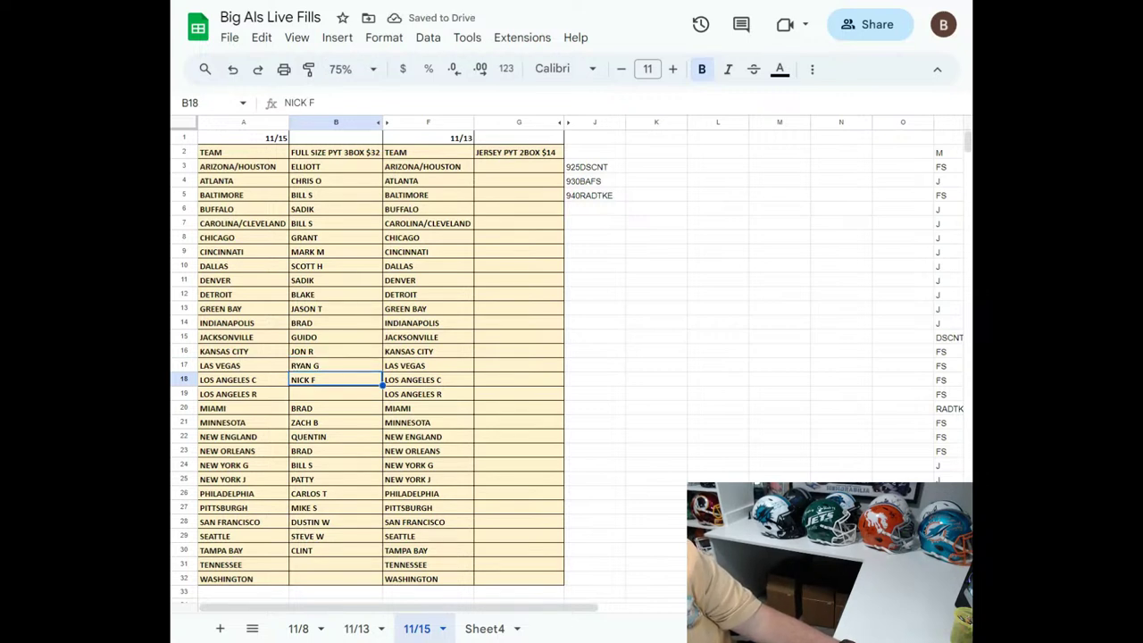
Enter the buyer's first name and last initial for Los Angeles R in the FULL SIZE PYT 3BOX $32 column.
key(Down)
key(Down)
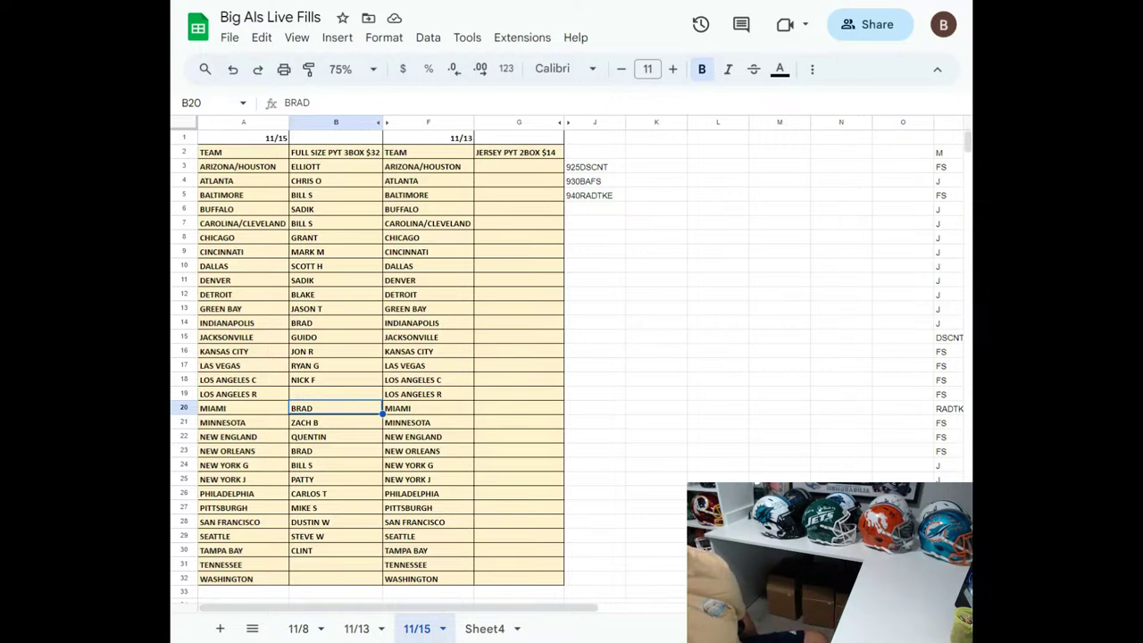
click(335, 394)
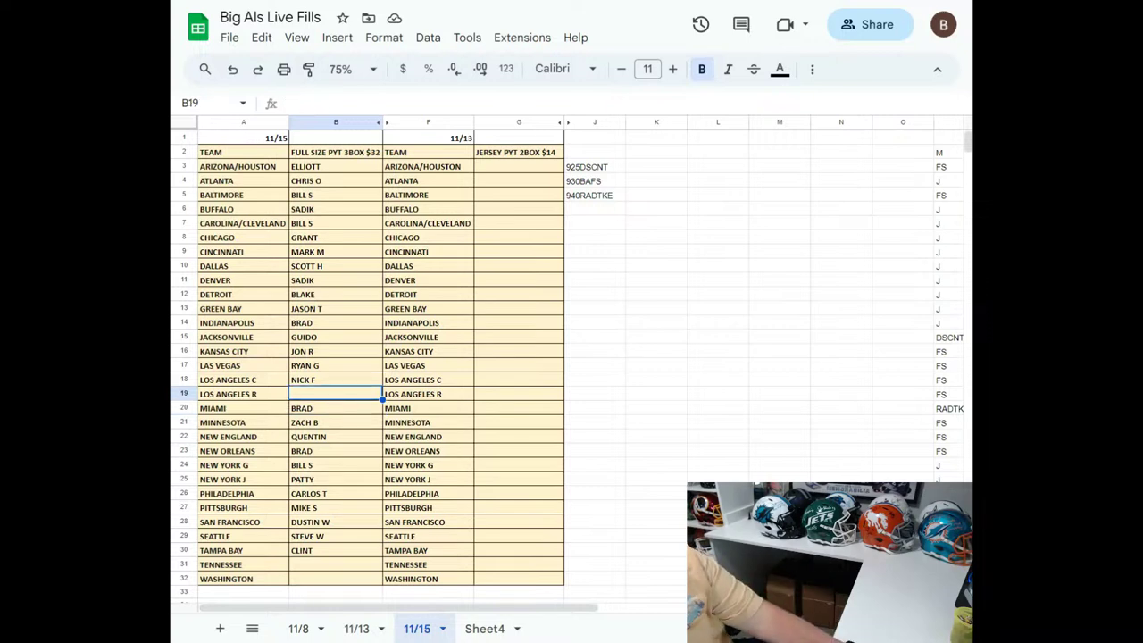
text(JEFF C)
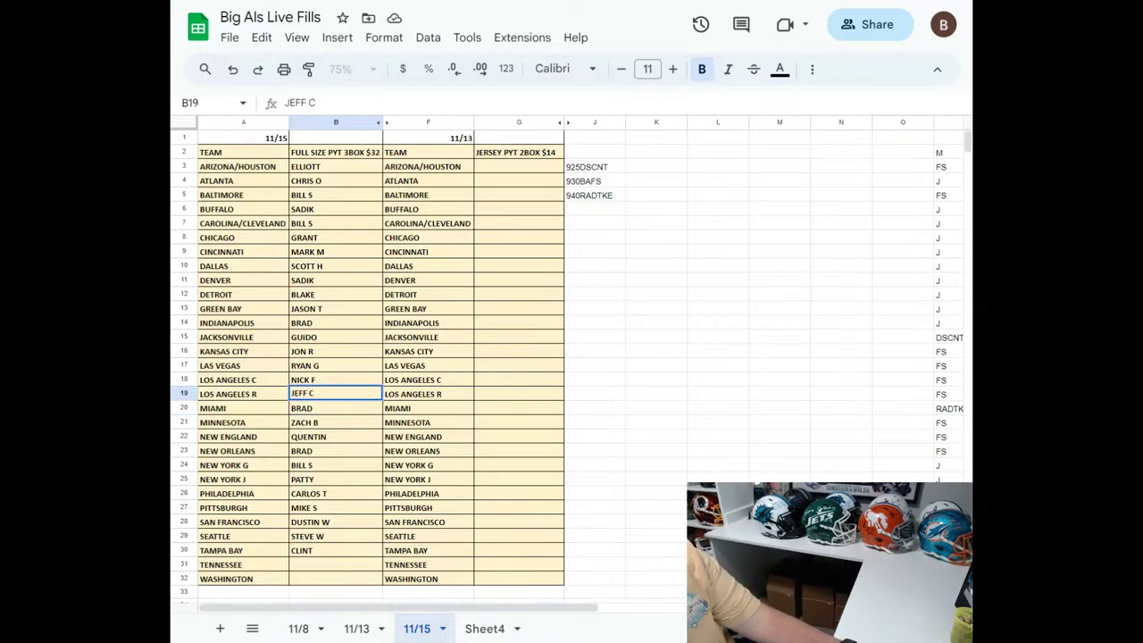
key(Return)
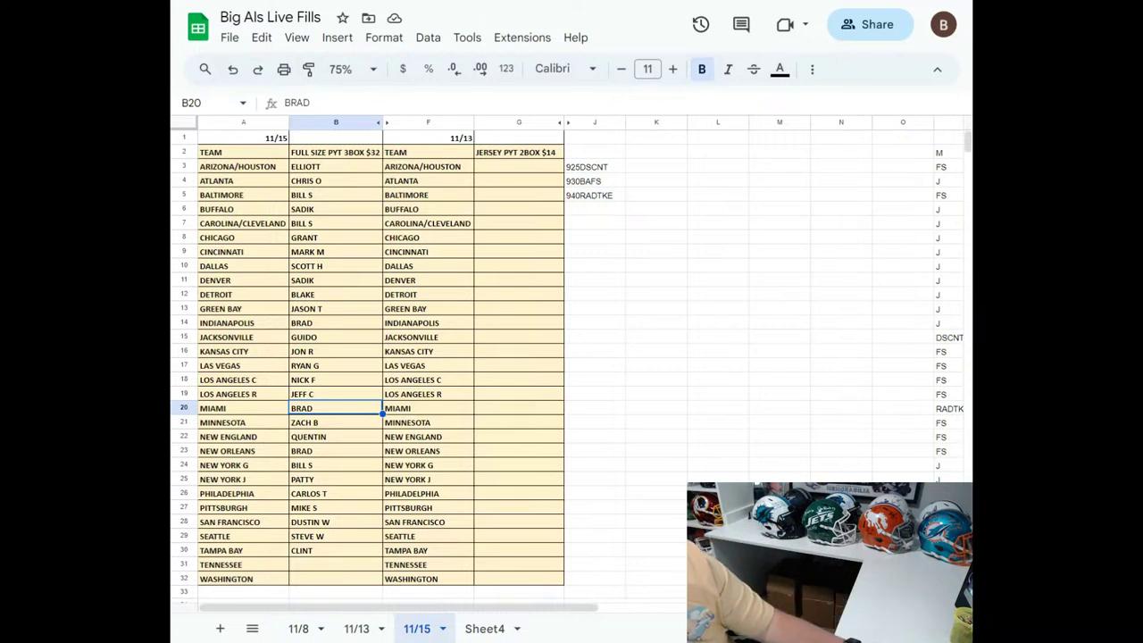
scroll(364, 492, down, 1)
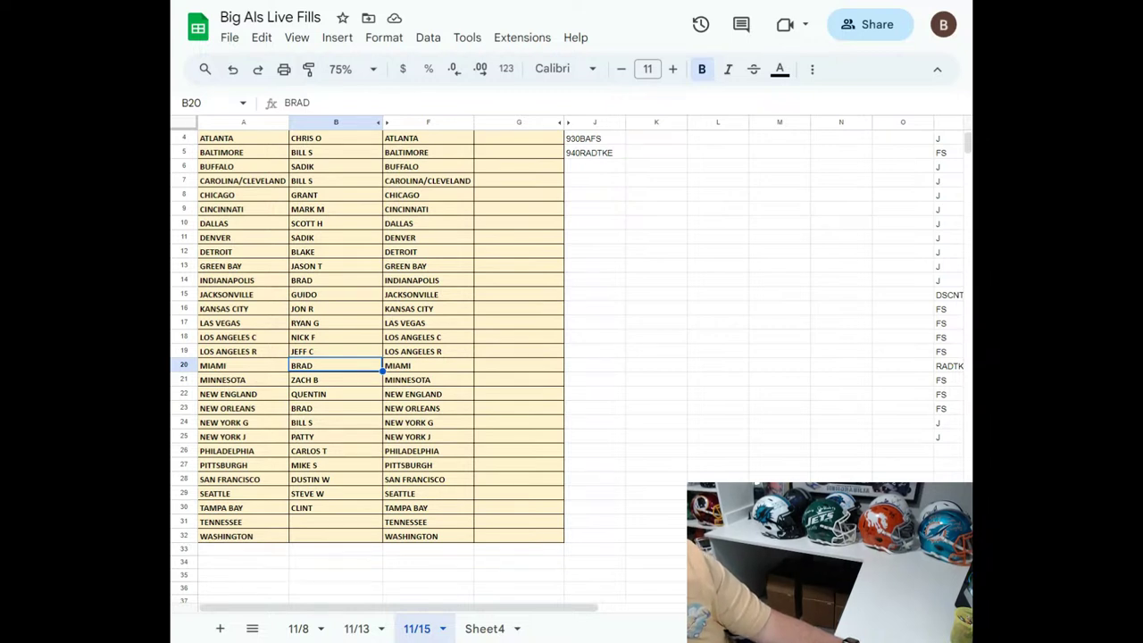
Enter the buyer's first name for Tennessee in the FULL SIZE PYT 3BOX $32 column.
click(318, 526)
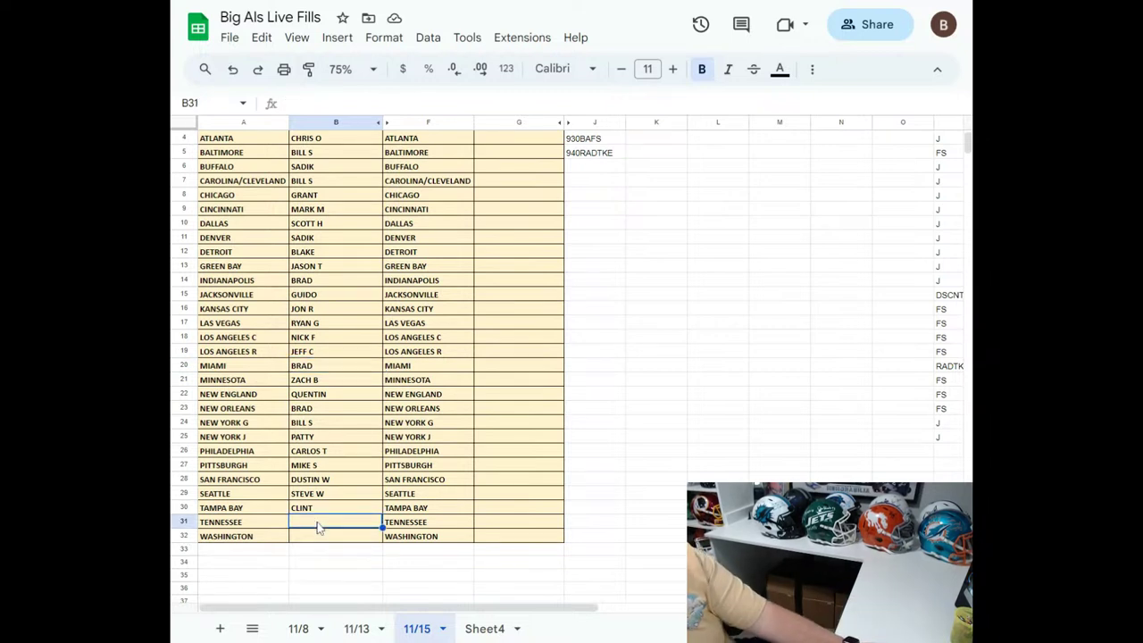
text(QUENT)
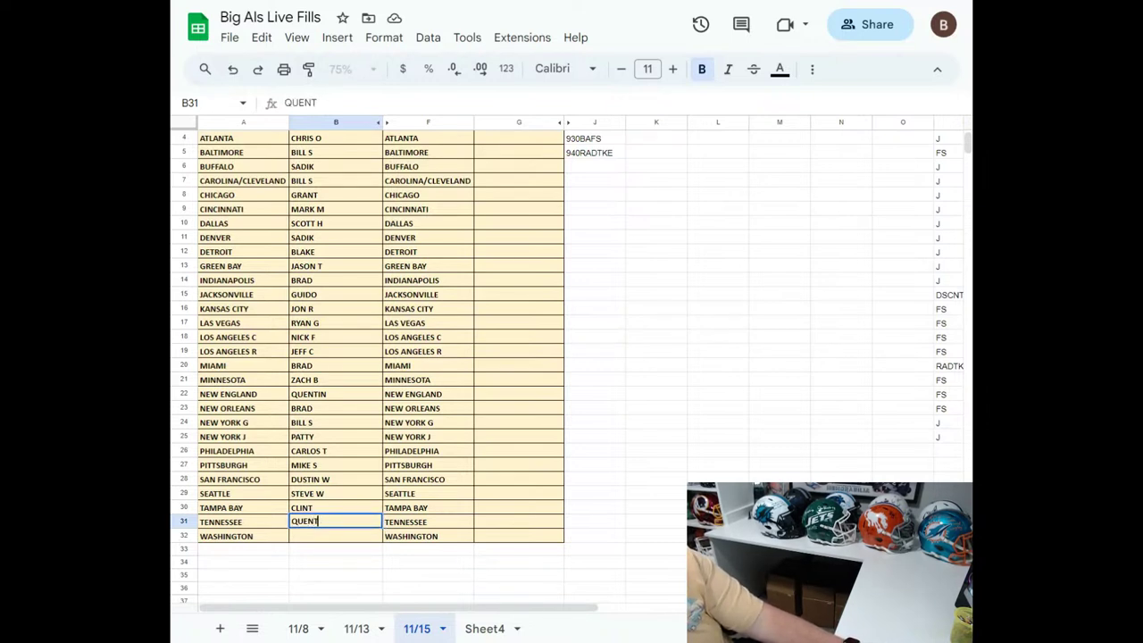
text(IN)
key(Return)
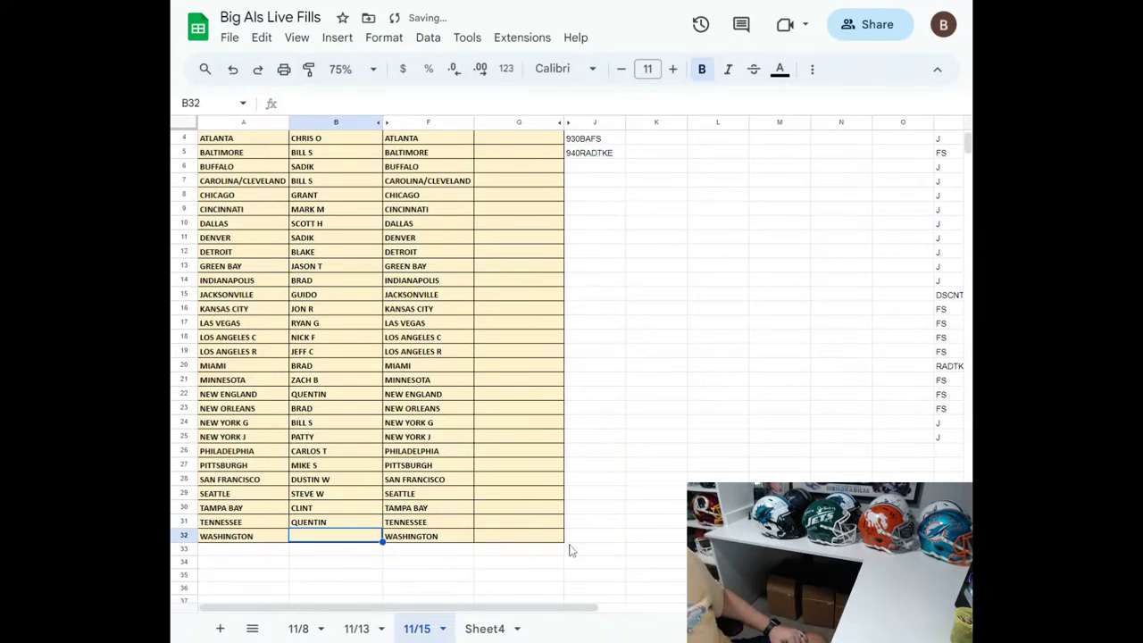
Enter the buyer's first name and last initial for Washington in the FULL SIZE PYT 3BOX $32 column.
scroll(589, 500, up, 1)
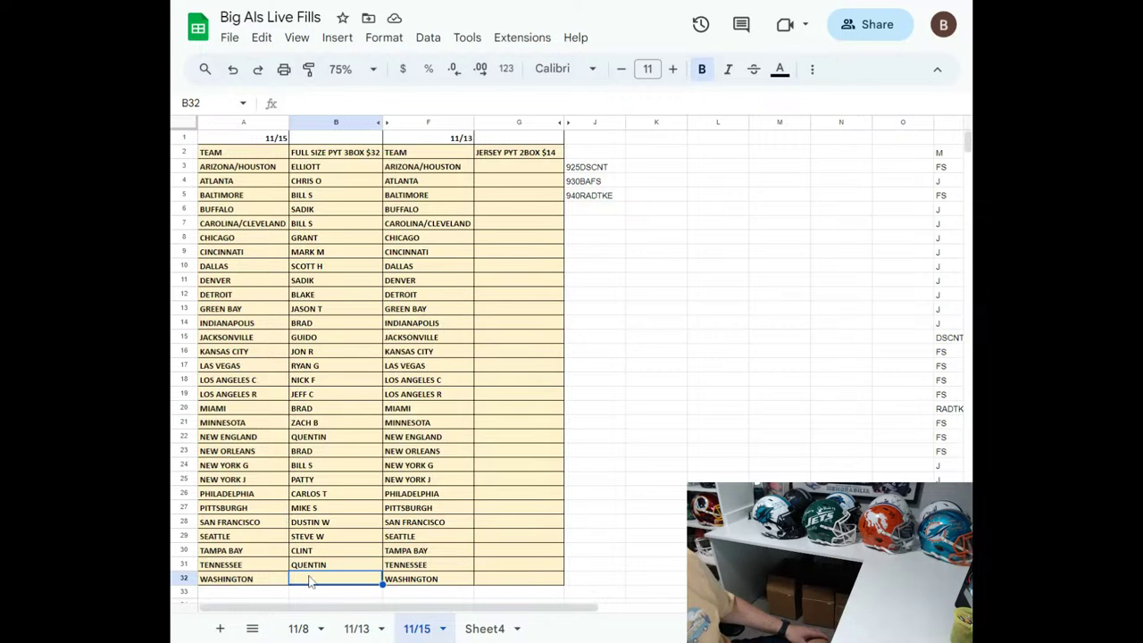
text(JOS)
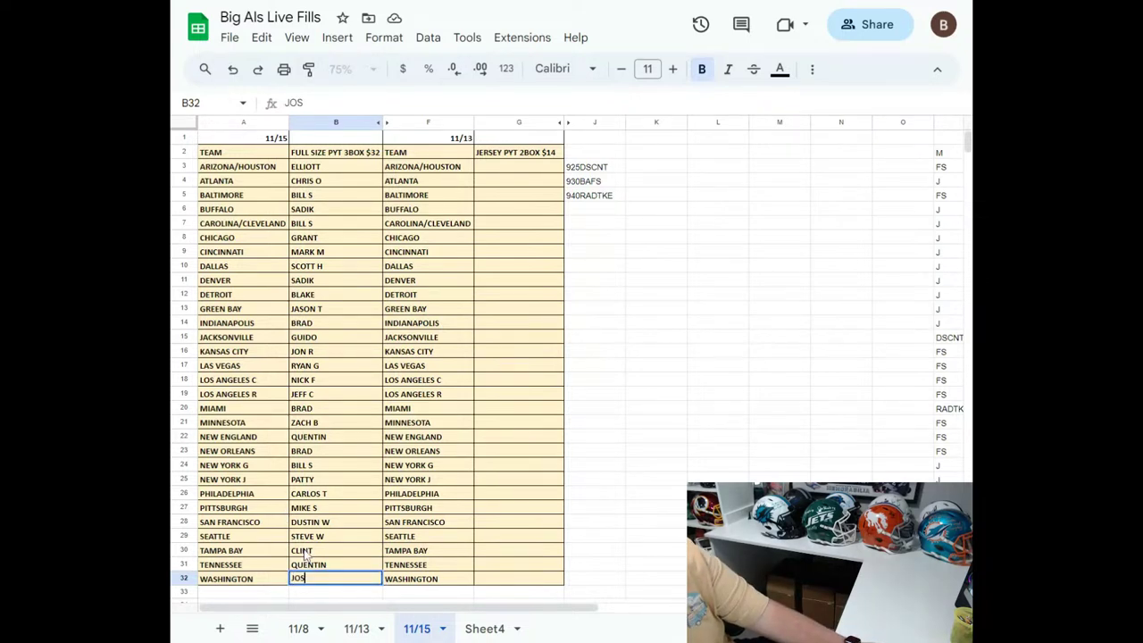
text(EPH M)
key(Return)
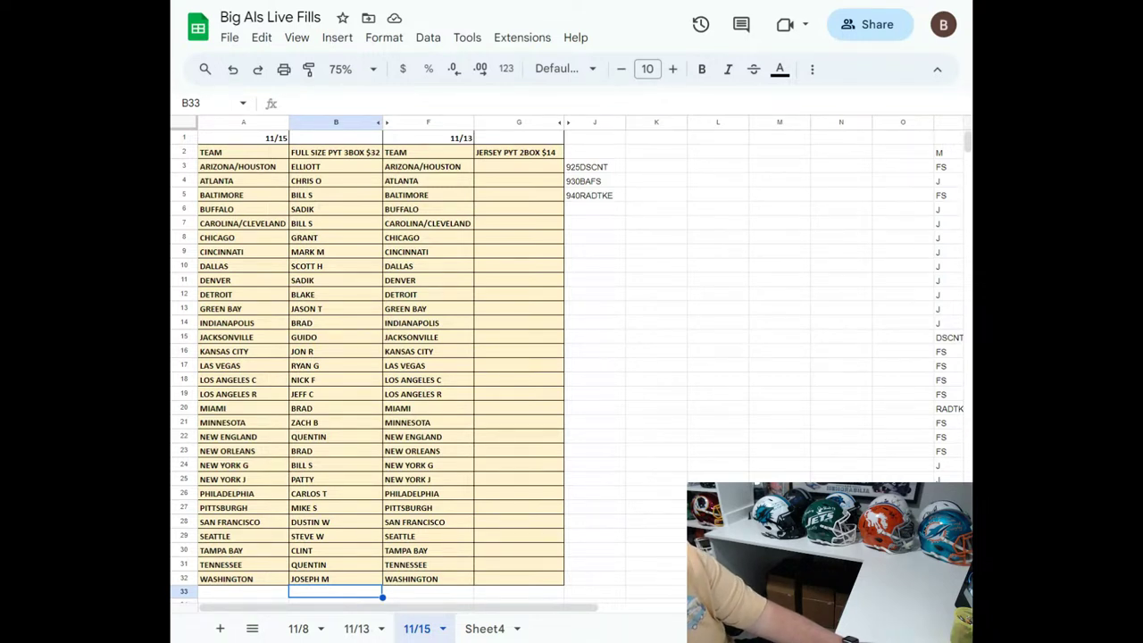
click(322, 582)
click(332, 569)
click(345, 553)
click(349, 541)
click(354, 553)
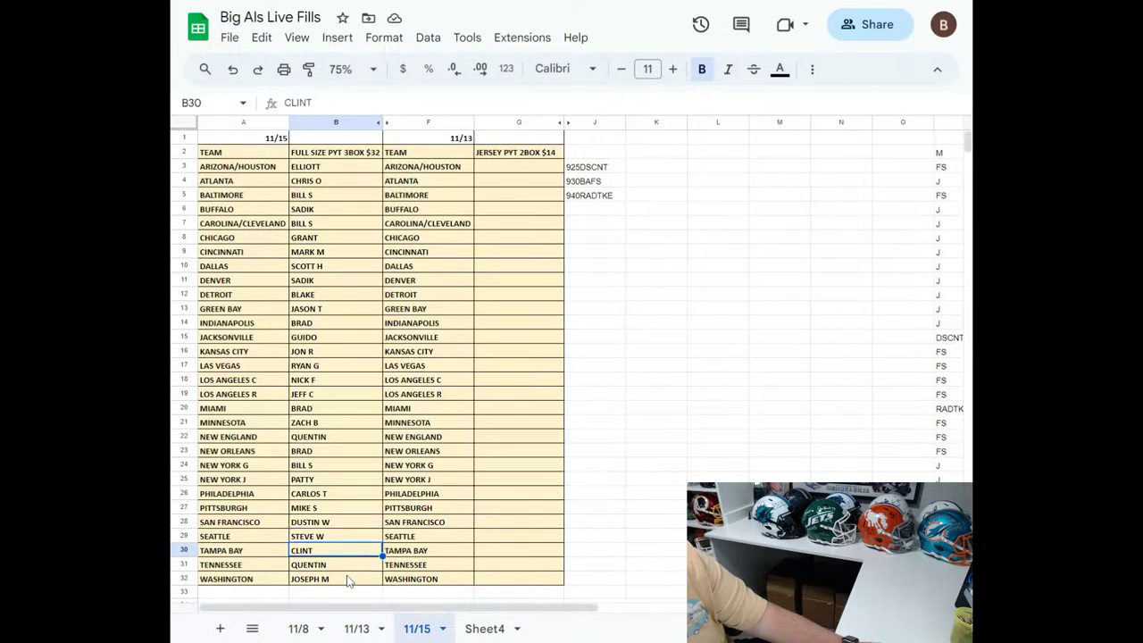
click(352, 541)
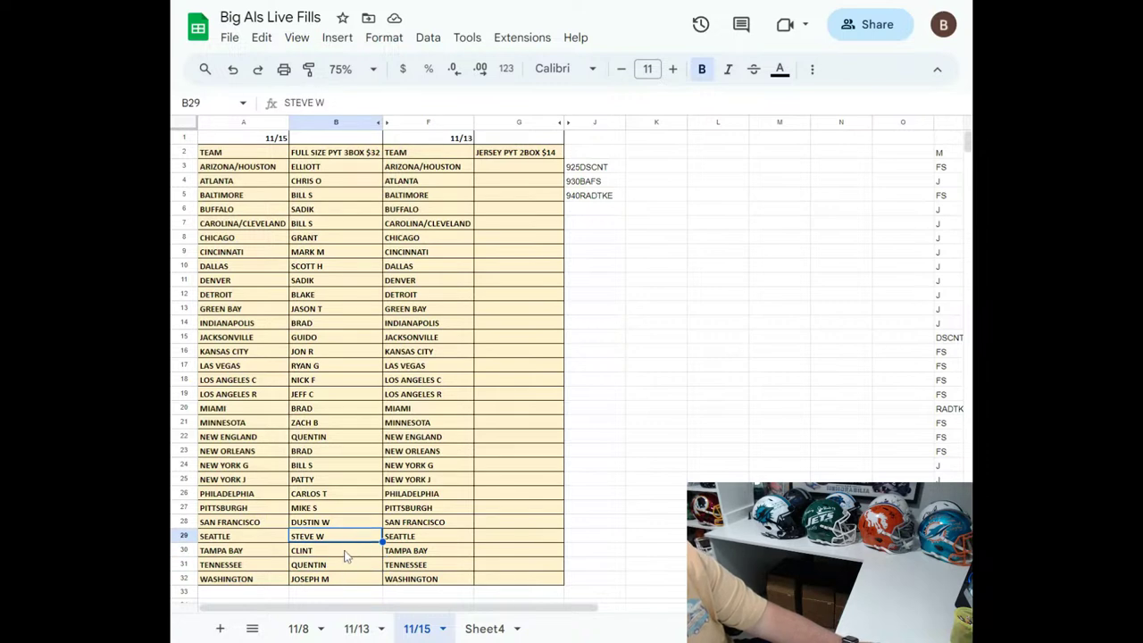
click(332, 568)
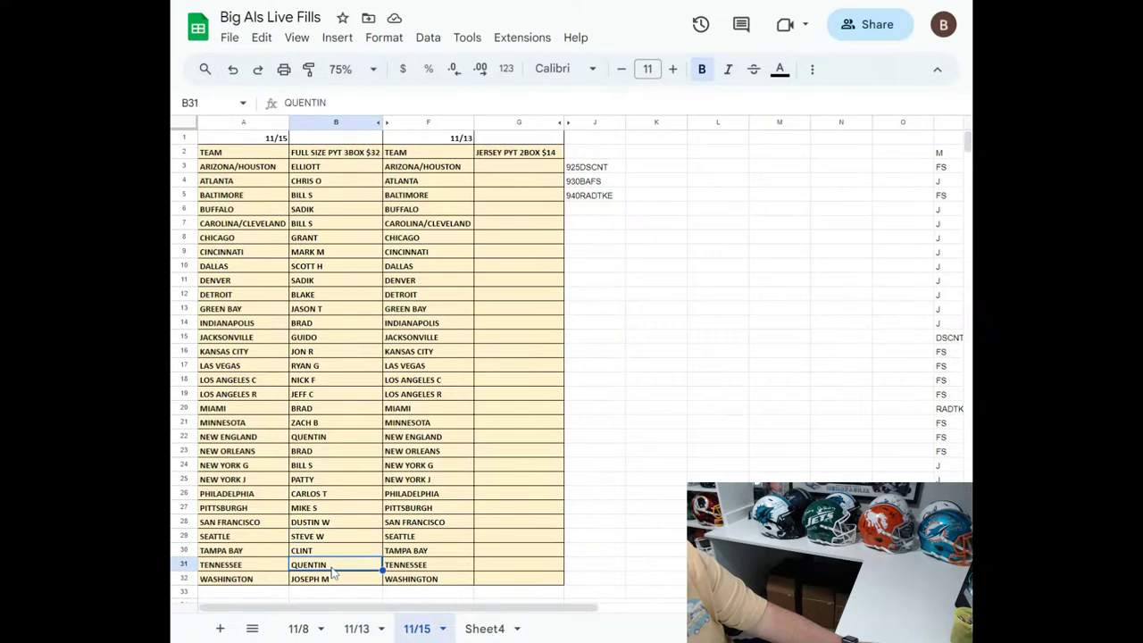
click(331, 552)
click(328, 566)
click(335, 555)
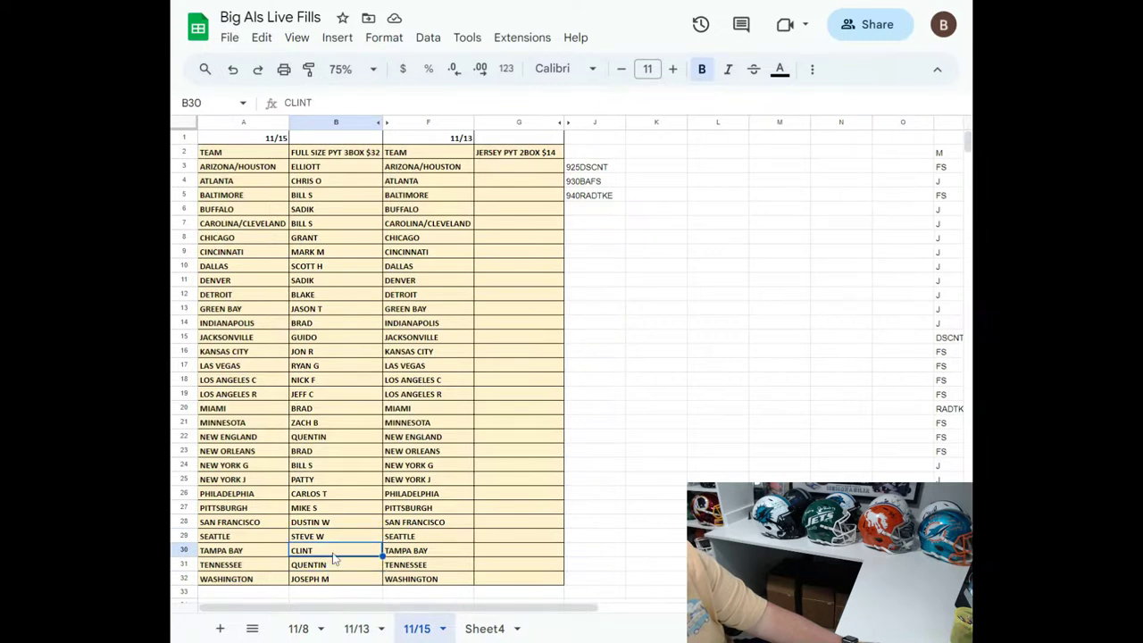
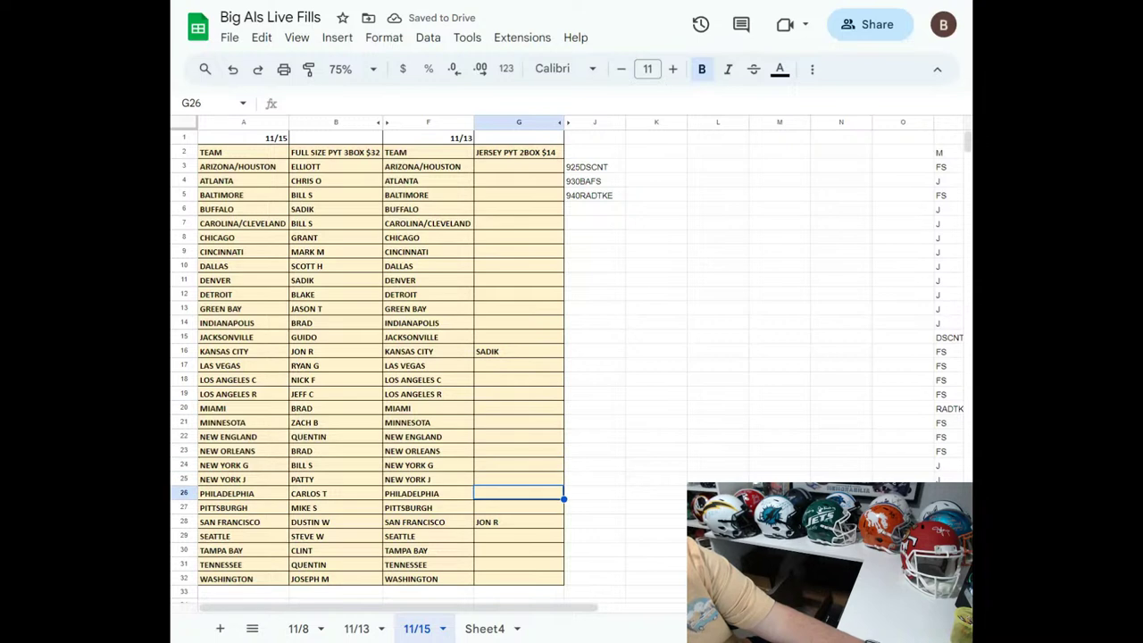
Enter the buyer's first name and last initial for Pittsburgh in the JERSEY PYT 2BOX $14 column.
click(519, 507)
text(BILL S)
key(Return)
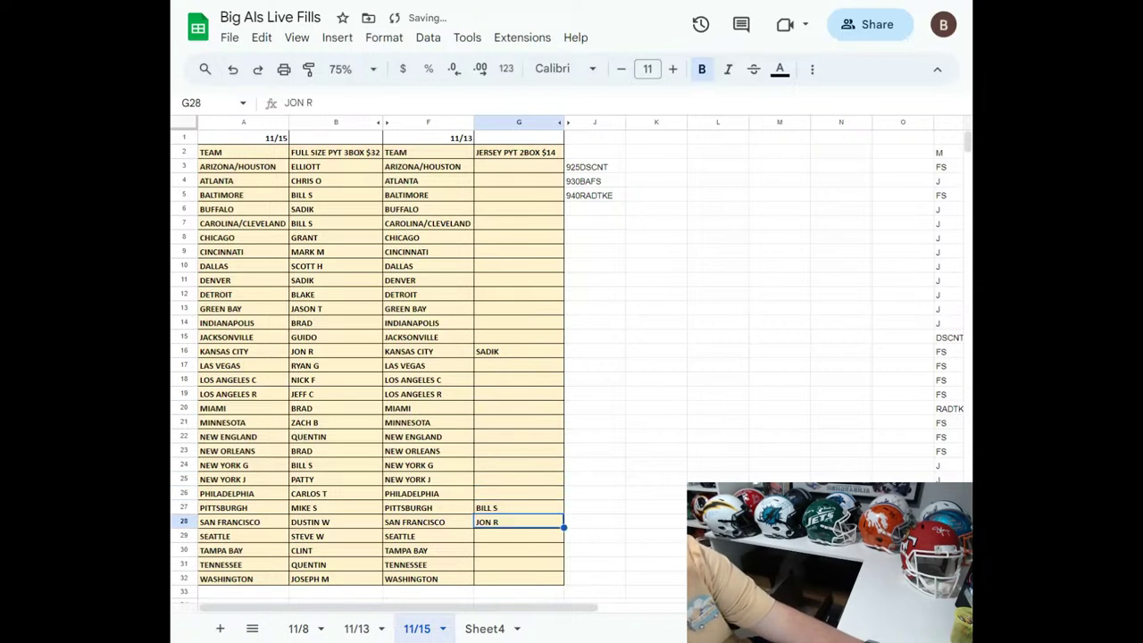
Enter the buyer's first name and last initial for Detroit in the JERSEY PYT 2BOX $14 column.
key(Up)
key(Up)
key(Up)
key(Up)
key(Up)
key(Up)
key(Up)
key(Up)
key(Up)
key(Up)
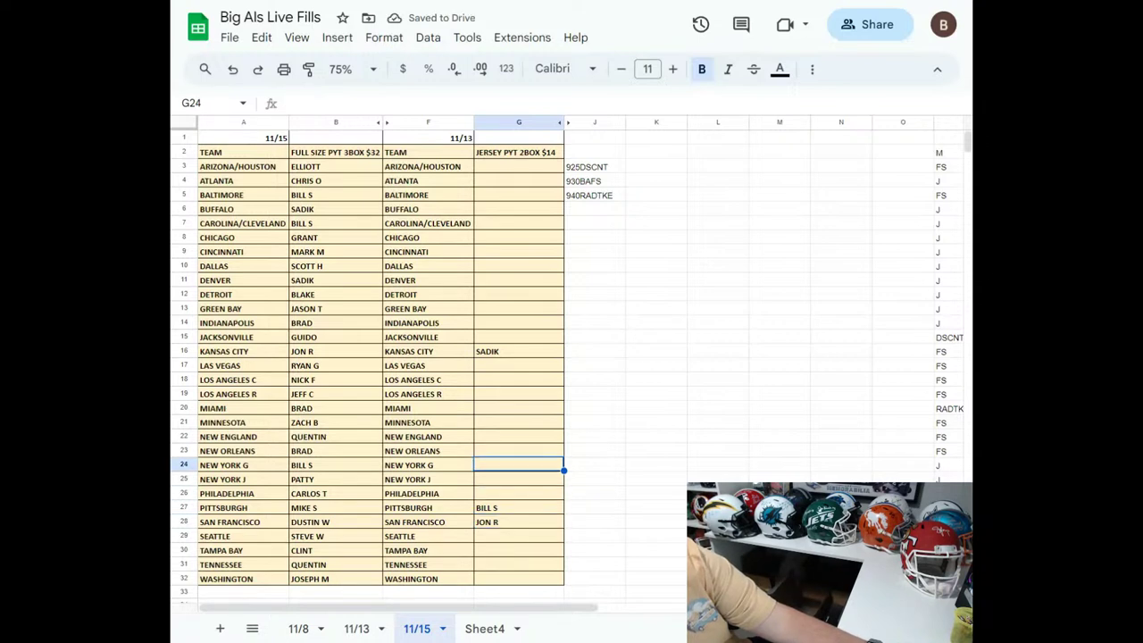
key(Up)
key(Up)
key(Up)
key(Up)
key(Up)
key(Up)
text(SCOTT)
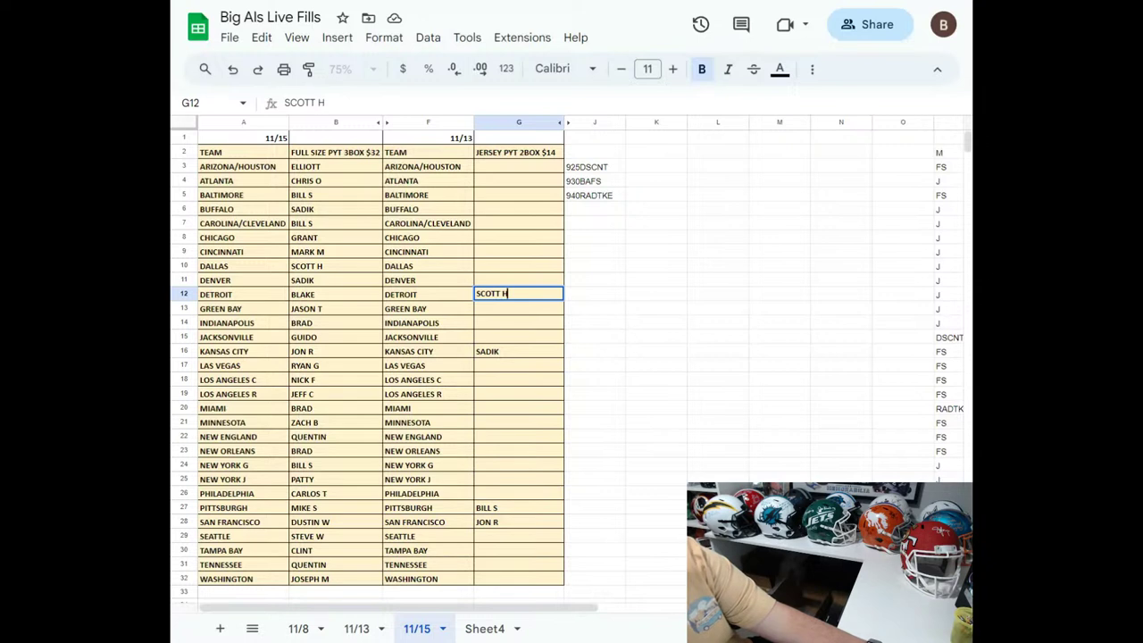
key(Return)
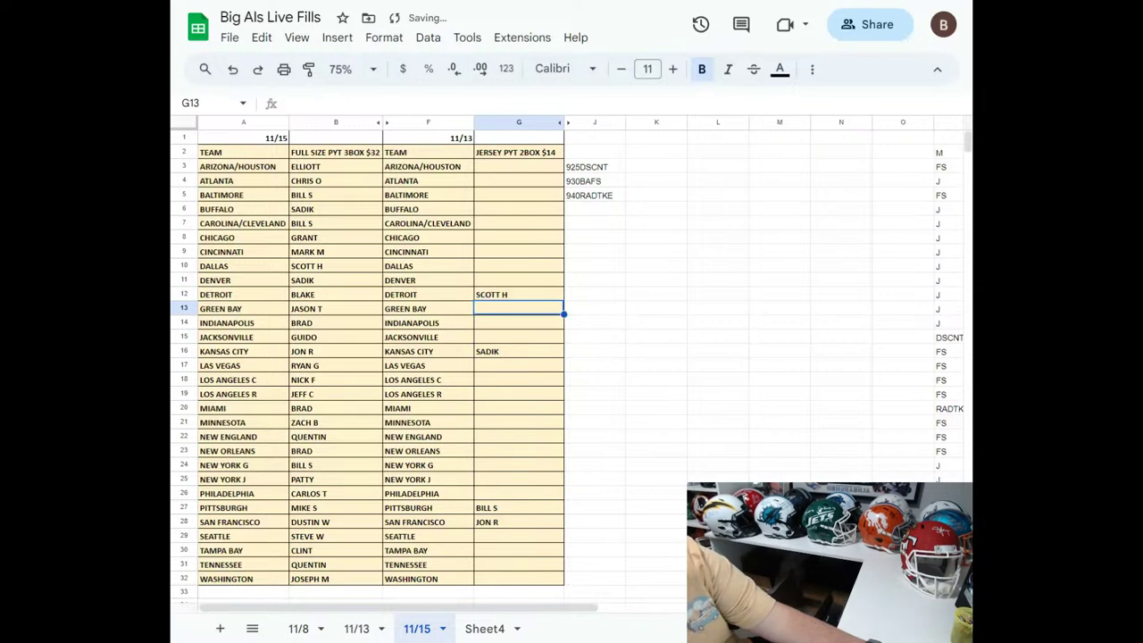
Enter the buyer's first name and last initial for Denver in the JERSEY PYT 2BOX $14 column.
key(Up)
key(Up)
text(BILL S)
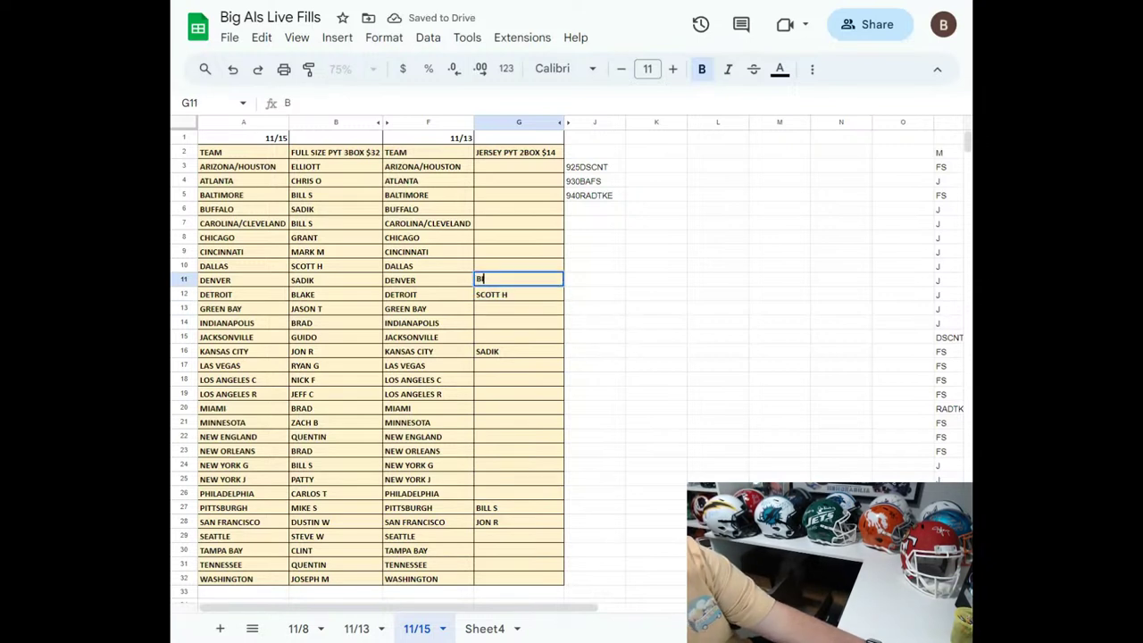
key(Return)
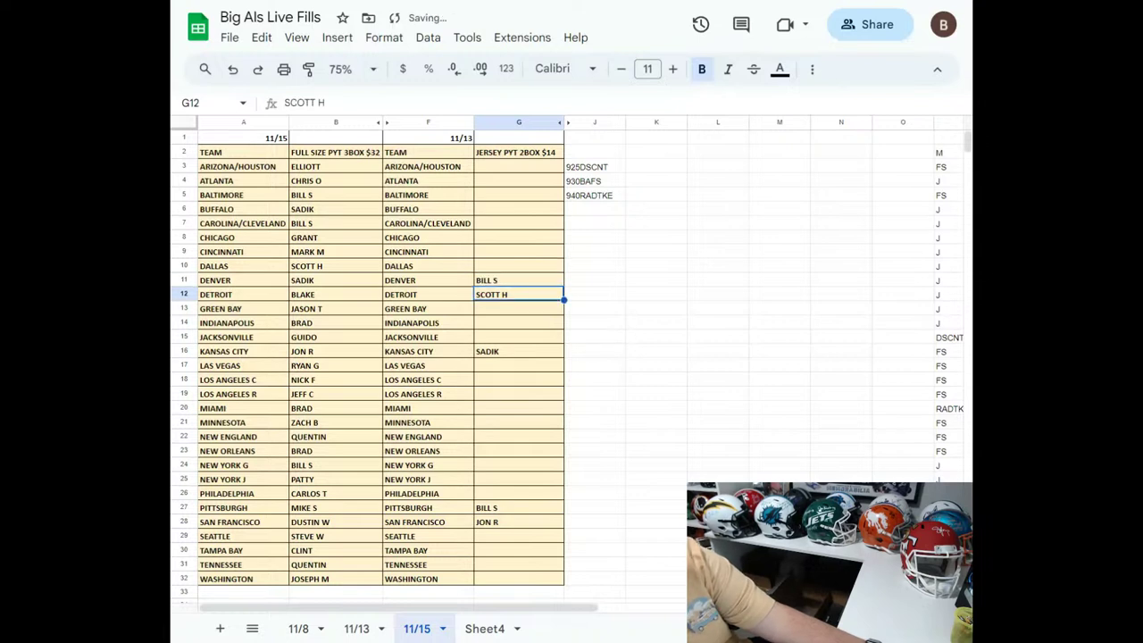
Enter the buyer's first name and last initial for Dallas in the JERSEY PYT 2BOX $14 column.
click(519, 265)
text(J)
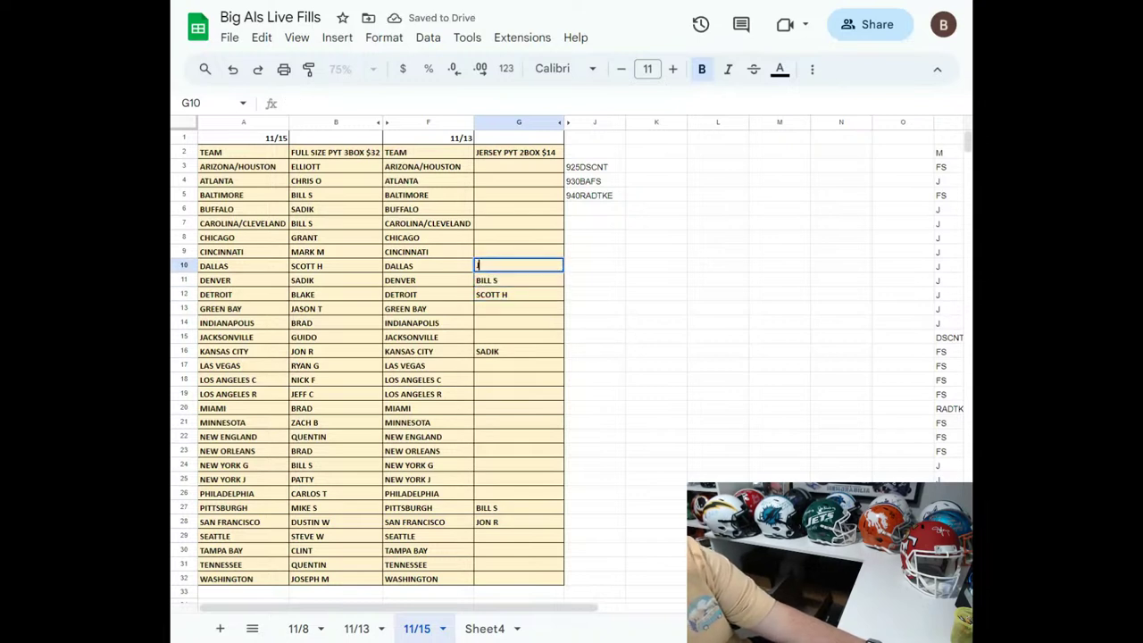
text(EFF C)
key(Return)
Enter the buyer's first name and last initial for Minnesota in the JERSEY PYT 2BOX $14 column.
key(Down)
key(Down)
key(Down)
key(Down)
key(Down)
key(Down)
key(Down)
key(Down)
key(Down)
key(Down)
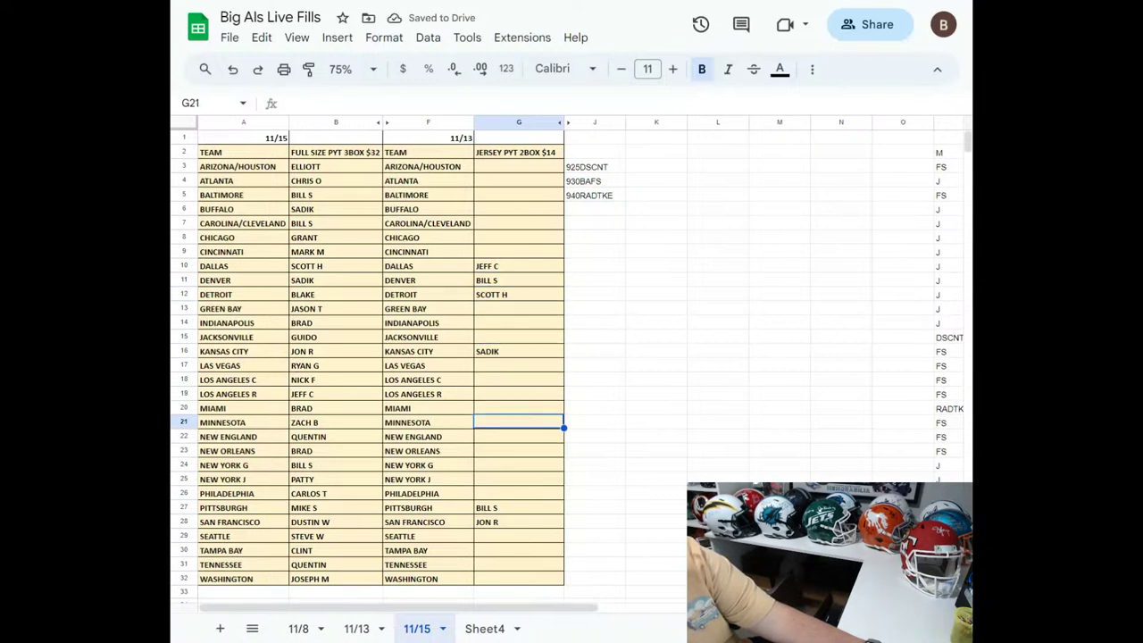
text(MATT S)
key(Return)
key(Up)
key(Down)
key(Up)
key(Down)
key(Up)
key(Down)
key(Up)
key(Down)
key(Up)
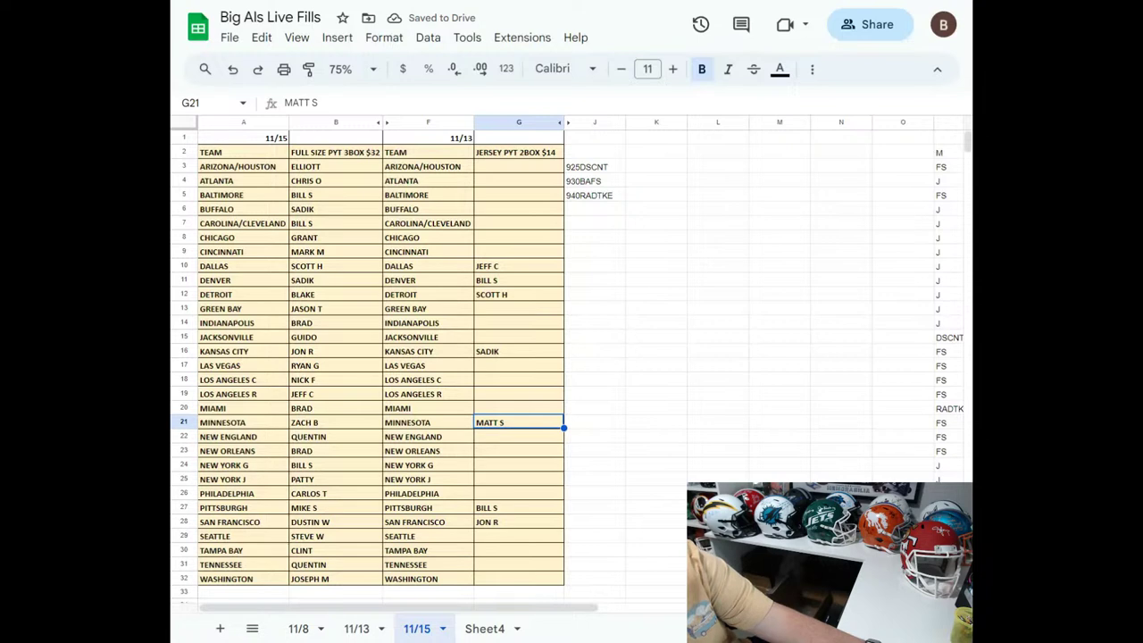
Enter the buyer's first name and last initial for Indianapolis in the JERSEY PYT 2BOX $14 column.
key(Up)
key(Up)
key(Down)
key(Up)
key(Up)
key(Up)
key(Up)
key(Up)
key(Up)
text(MIKE S)
key(Return)
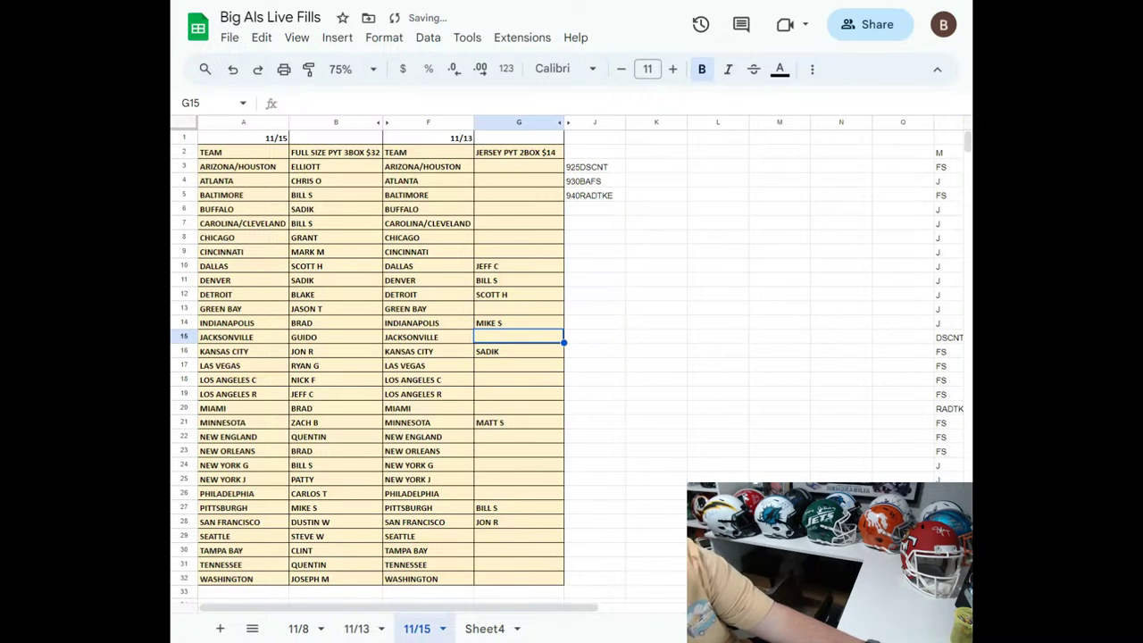
click(518, 323)
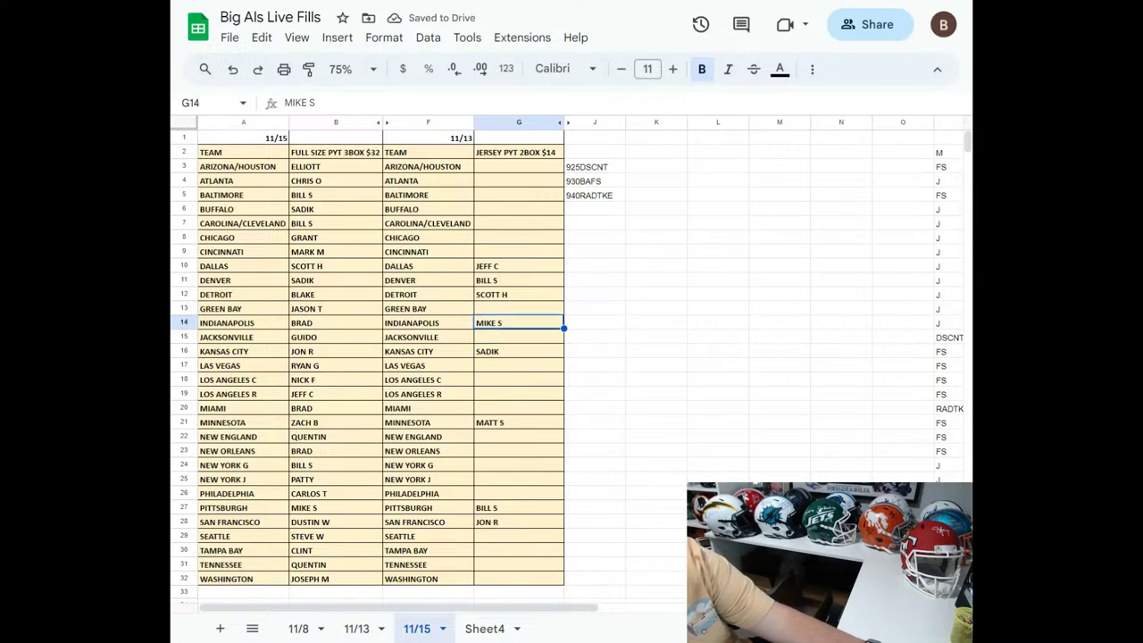
click(518, 294)
click(518, 308)
click(518, 294)
click(518, 323)
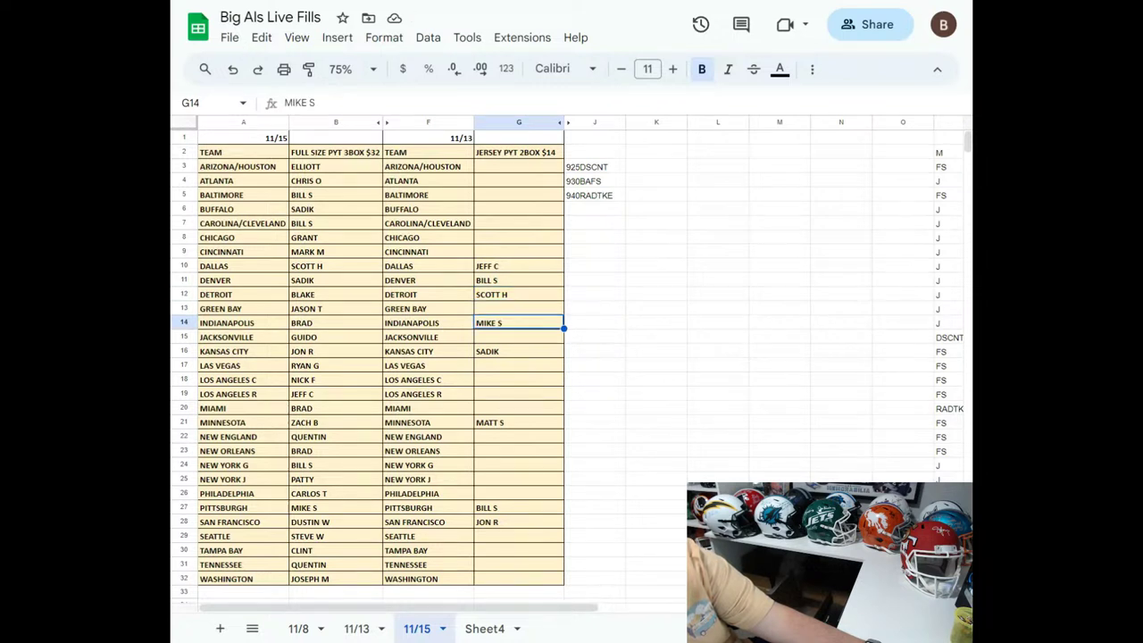
click(518, 294)
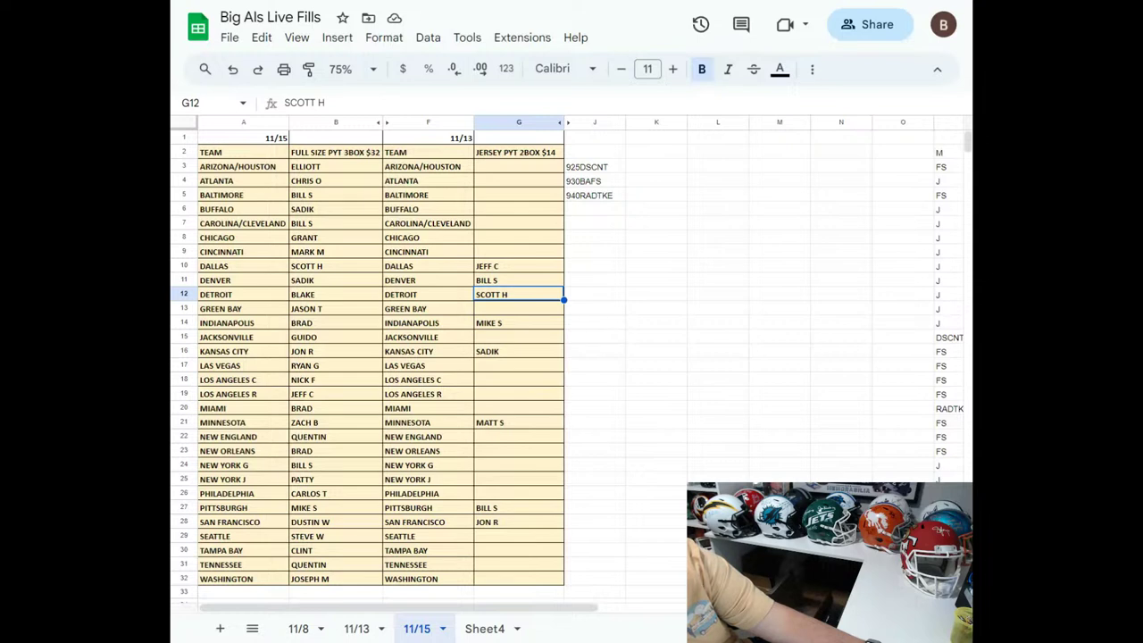
Enter the buyer's first name for New York J in the JERSEY PYT 2BOX $14 column.
key(Down)
key(Down)
key(Down)
key(Down)
key(Down)
key(Down)
key(Down)
key(Down)
key(Down)
key(Down)
key(Down)
key(Down)
key(Down)
text(GUIDO)
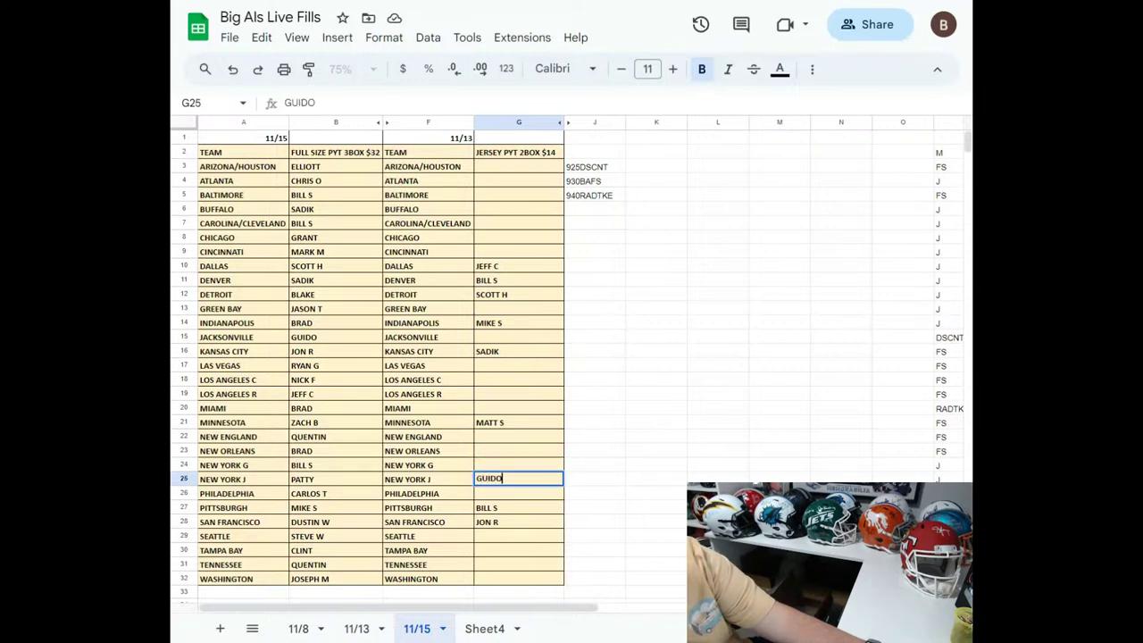
key(Return)
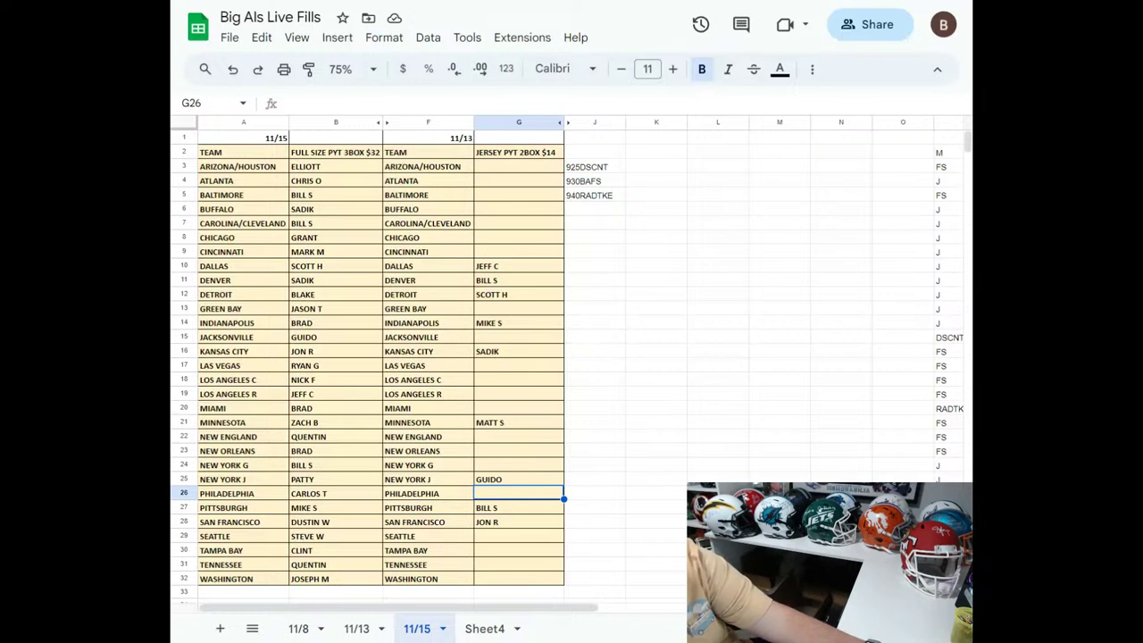
Enter the buyer's first name for Buffalo in the JERSEY PYT 2BOX $14 column.
click(519, 479)
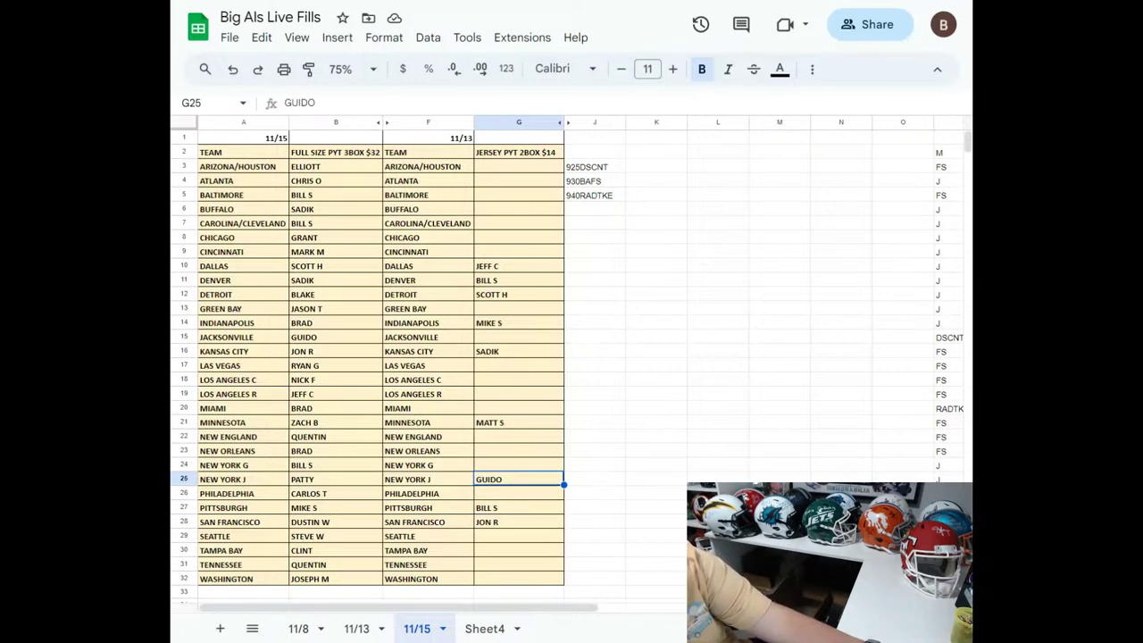
key(Up)
key(Up)
key(Up)
key(Up)
key(Up)
key(Up)
key(Up)
key(Up)
key(Up)
key(Up)
key(Up)
key(Up)
key(Up)
key(Up)
key(Up)
key(Up)
key(Up)
key(Up)
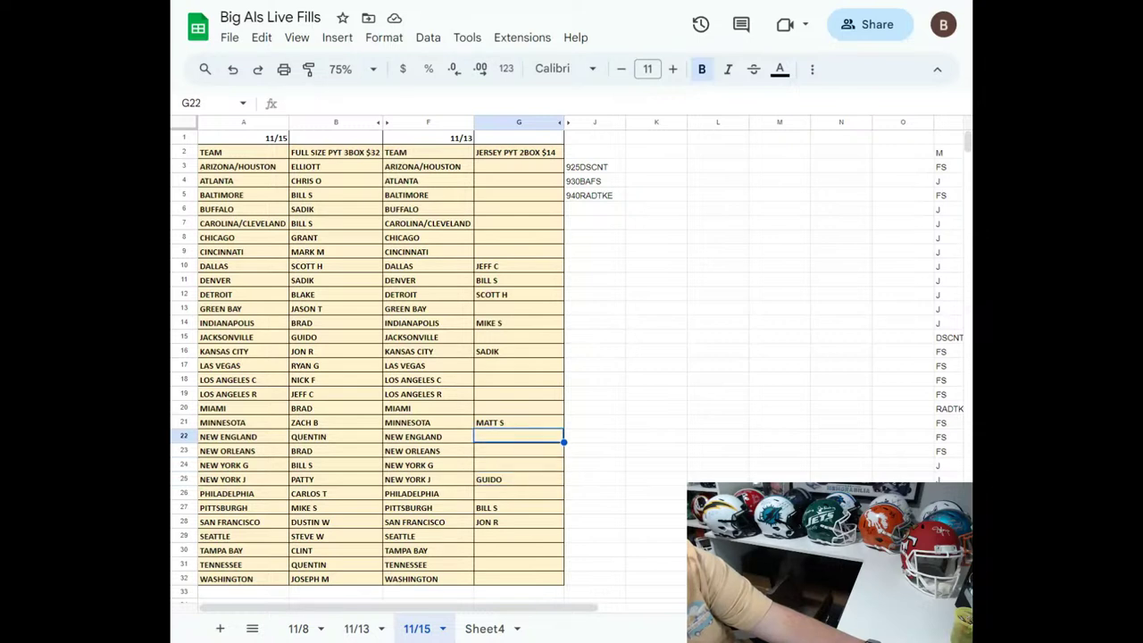
key(Up)
text(AARON)
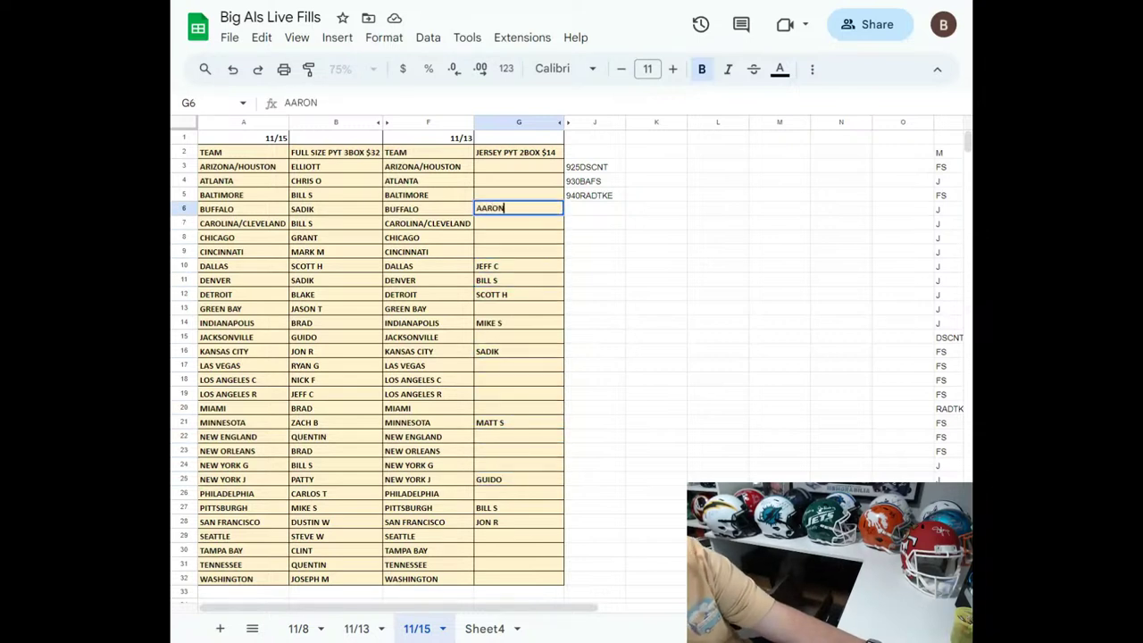
key(Return)
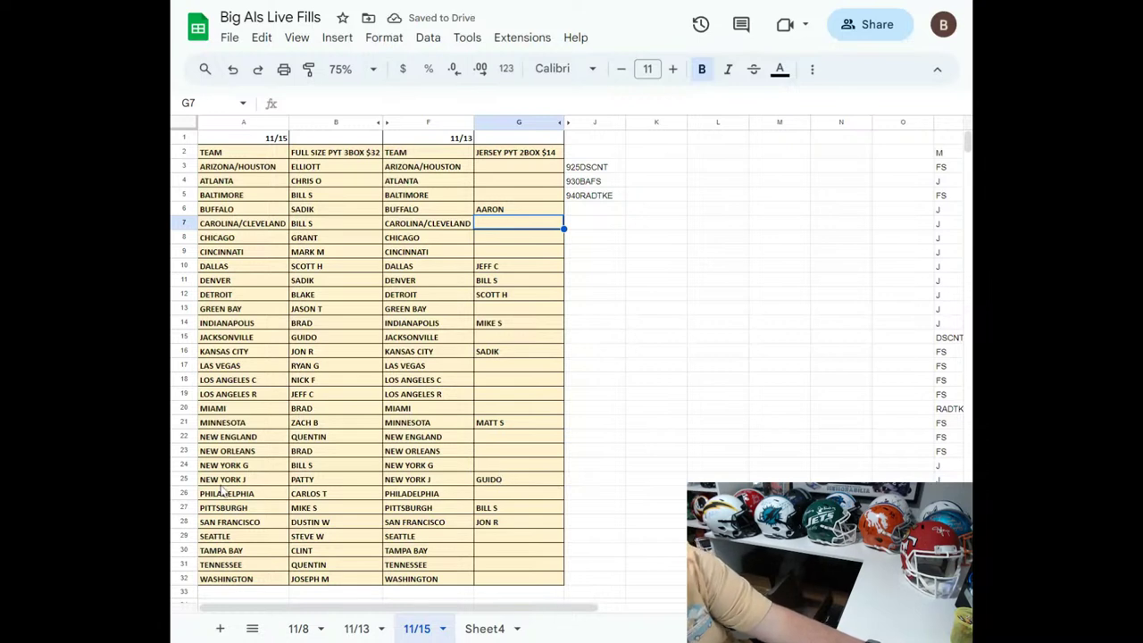
Enter the buyer's first name and last initial for Miami in the JERSEY PYT 2BOX $14 column.
click(515, 412)
text(JASON T)
key(Return)
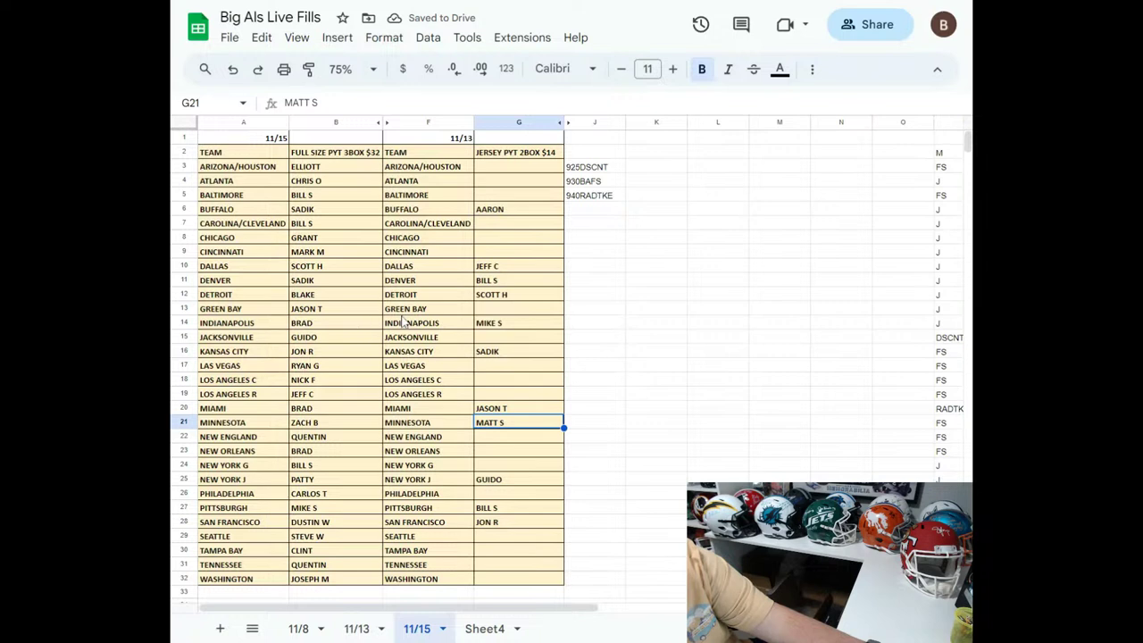
Enter the buyer's first name for Green Bay in the JERSEY PYT 2BOX $14 column.
click(505, 309)
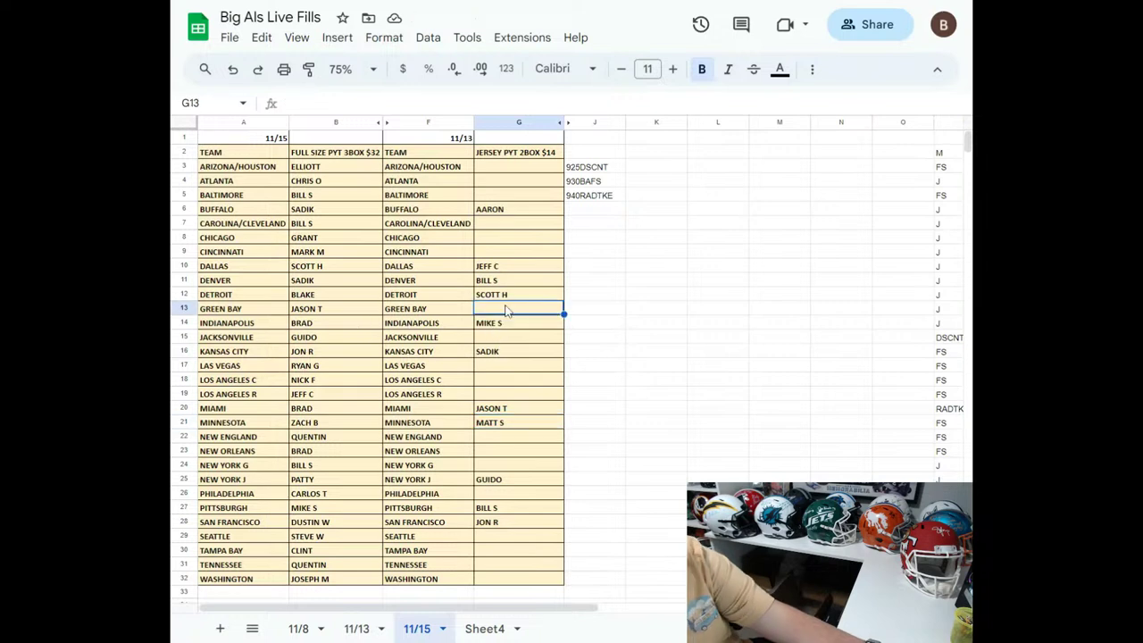
text(GUIDO)
key(Return)
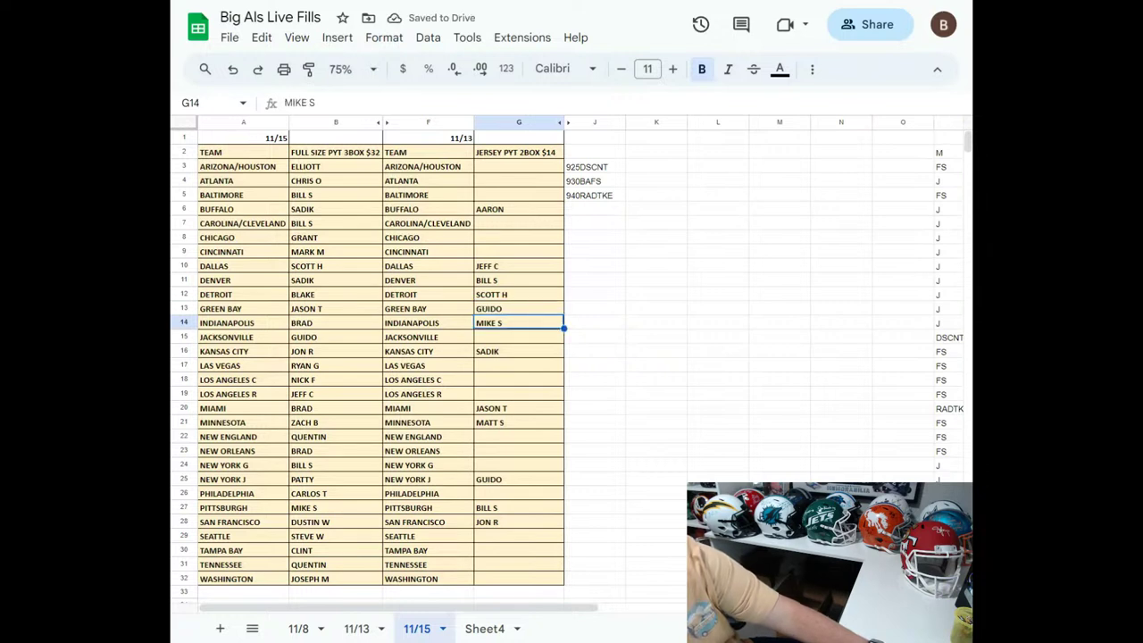
click(518, 308)
key(Up)
key(Down)
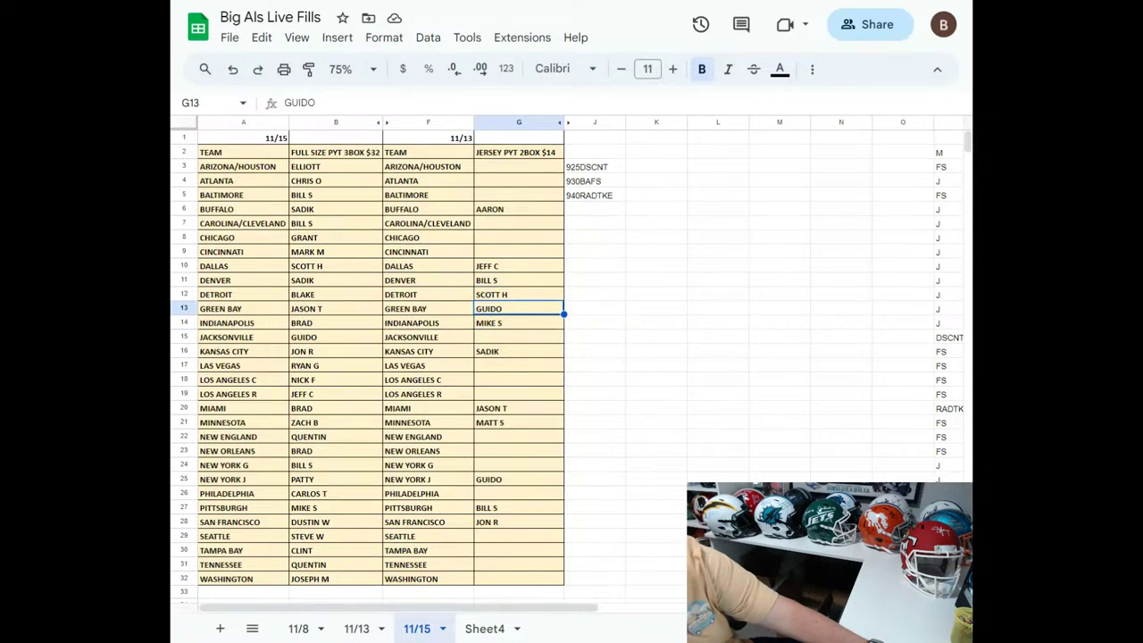
click(517, 321)
click(523, 313)
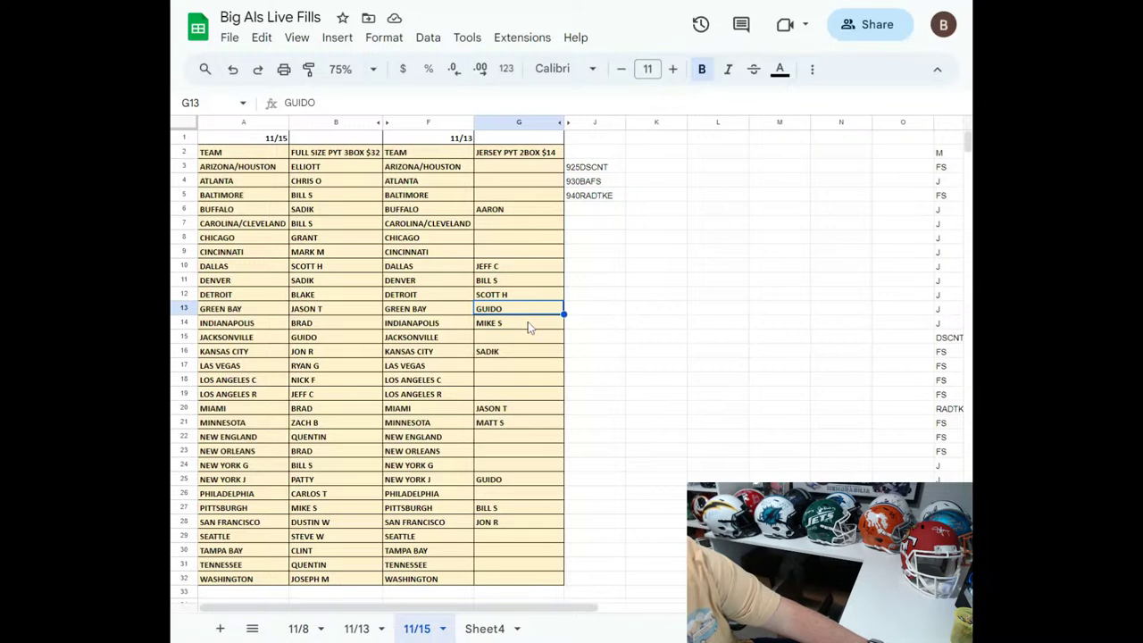
Enter the buyer's first name and last initial for New York G in the JERSEY PYT 2BOX $14 column.
click(525, 327)
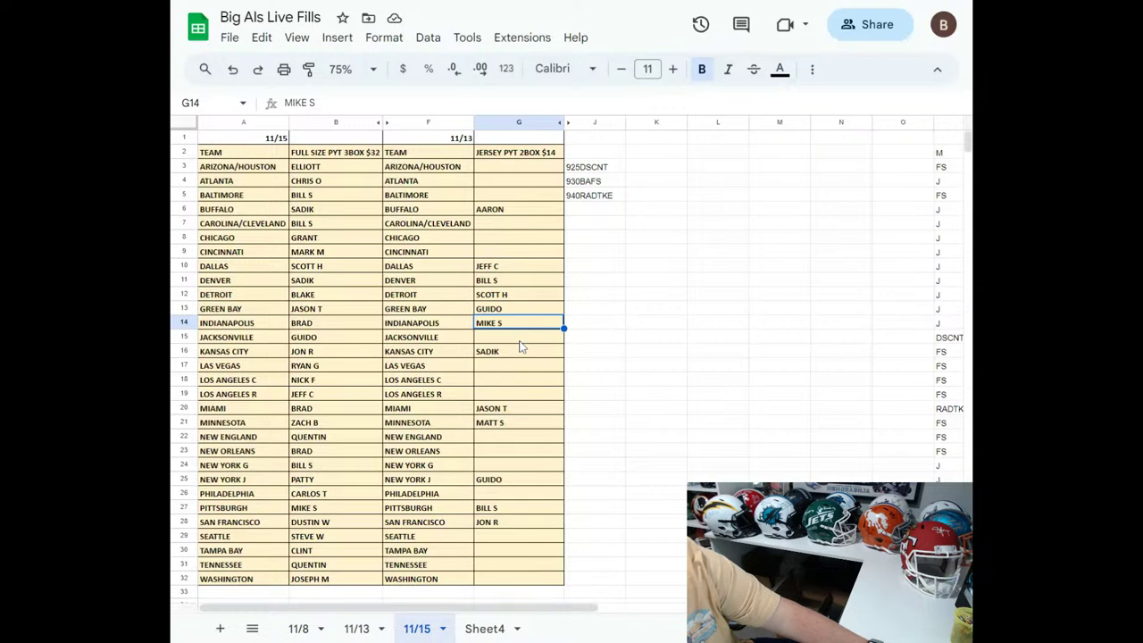
click(494, 465)
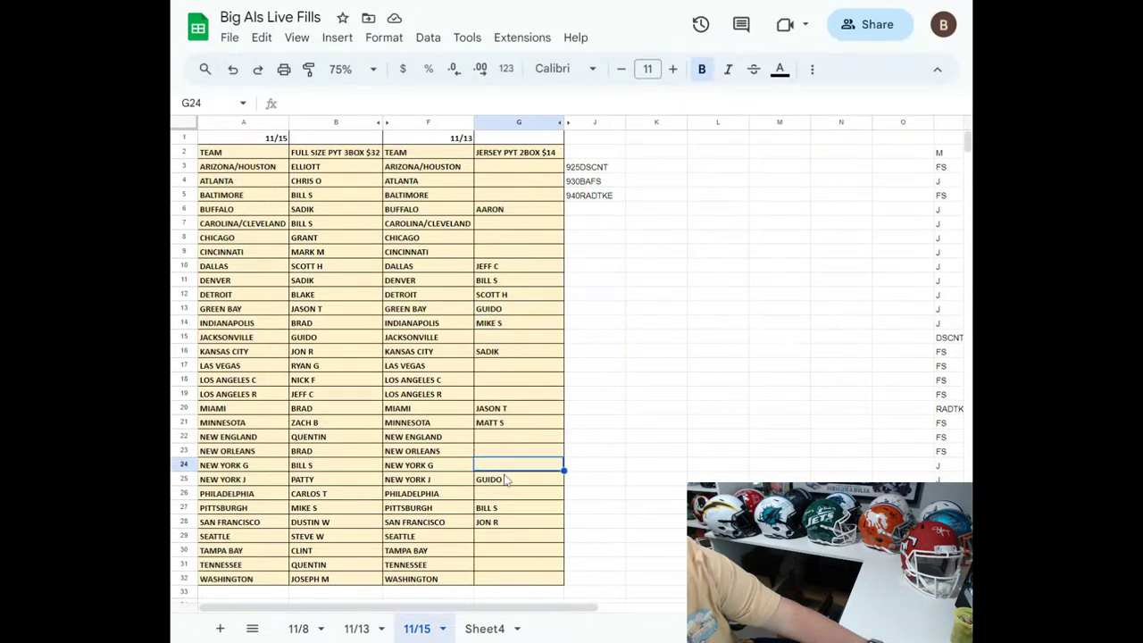
text(MIKE S)
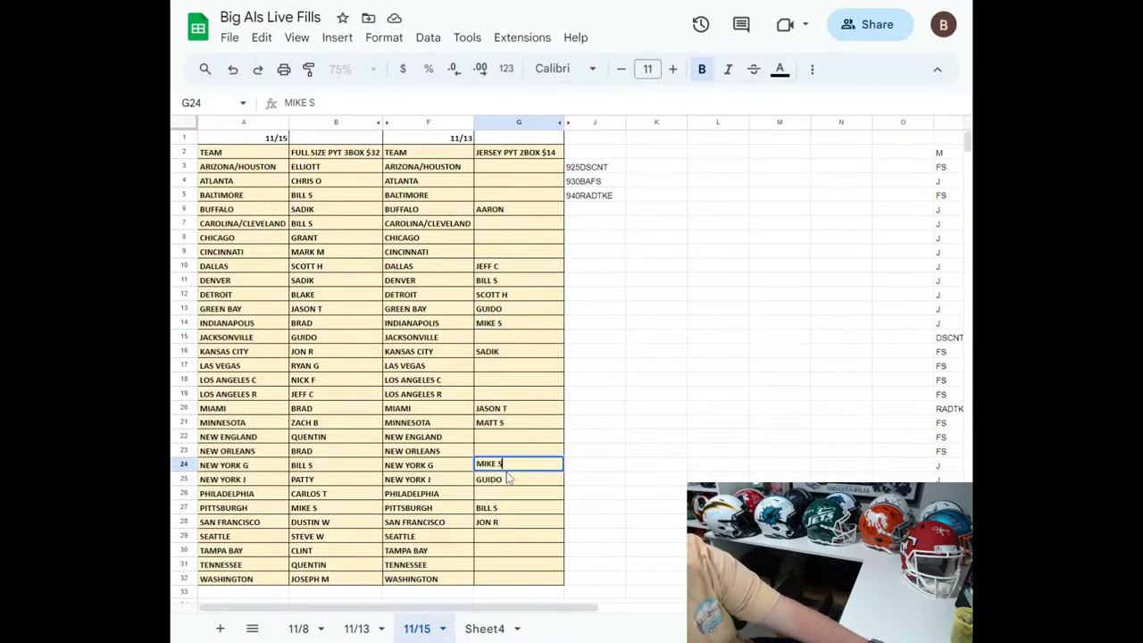
key(Return)
Enter the buyer's first name and last initial for Los Angeles C in the JERSEY PYT 2BOX $14 column.
key(Up)
key(Up)
key(Up)
key(Up)
key(Up)
key(Up)
key(Up)
key(Up)
key(Up)
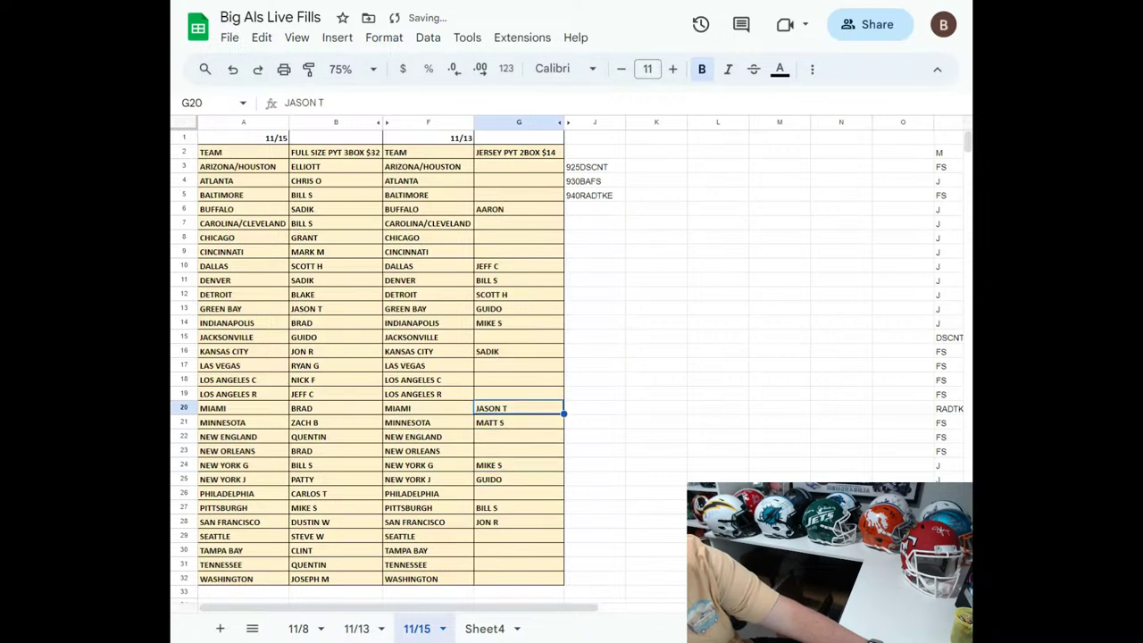
key(Down)
key(Down)
text(BILL S)
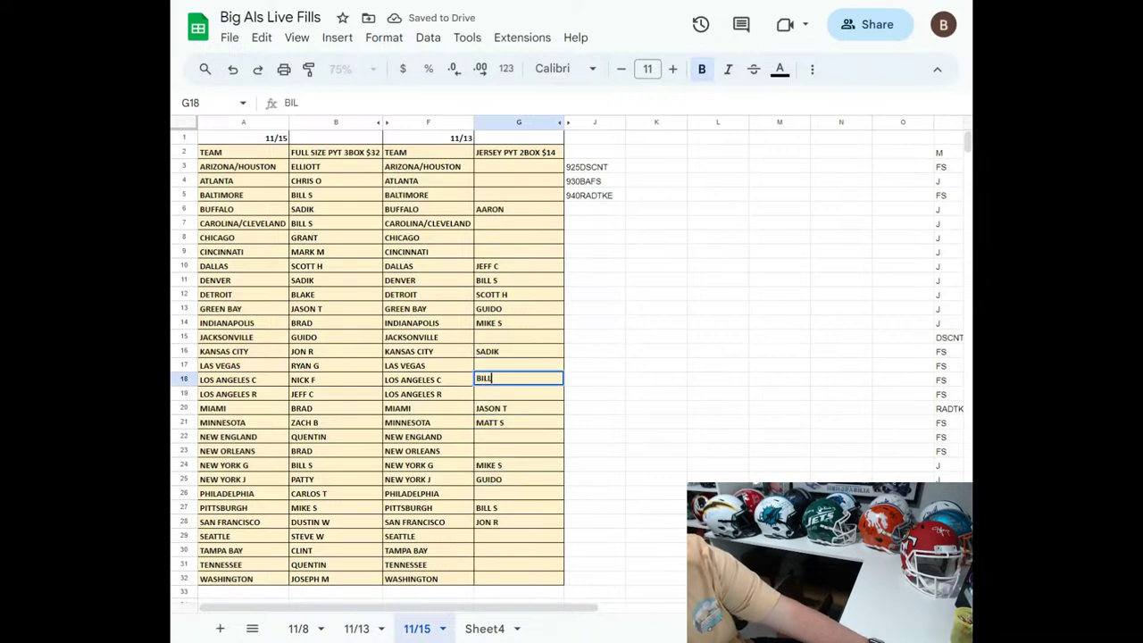
key(Return)
Enter the buyer's first name and last initial for Carolina/Cleveland in the JERSEY PYT 2BOX $14 column.
key(Up)
key(Up)
key(Up)
key(Up)
key(Up)
key(Up)
key(Up)
key(Up)
key(Up)
key(Up)
key(Up)
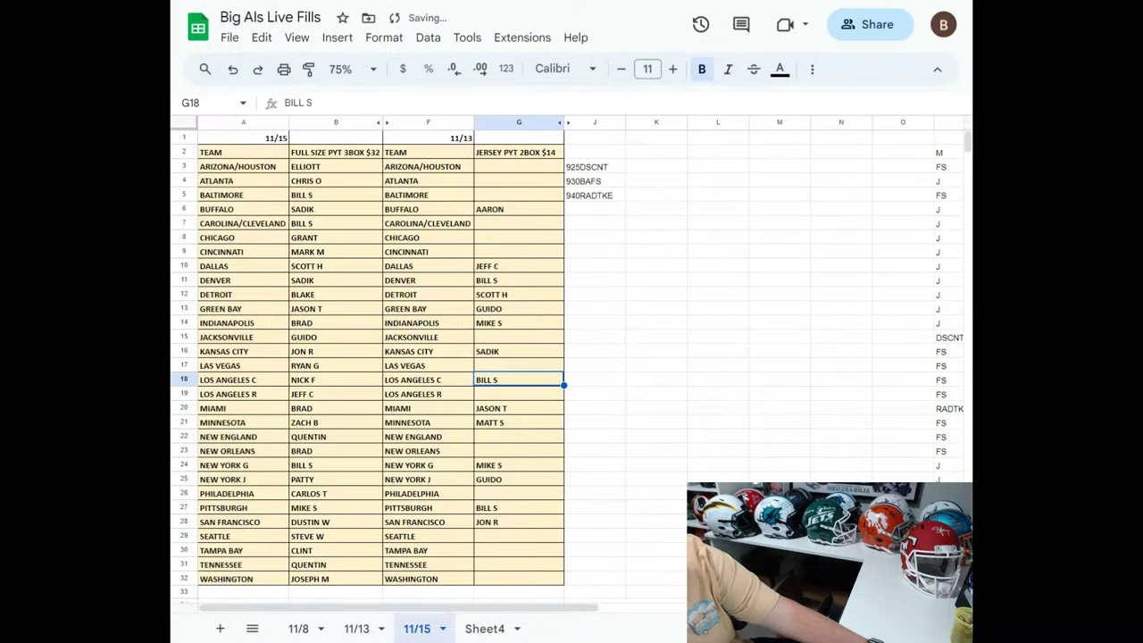
key(Up)
text(NICK F)
key(Return)
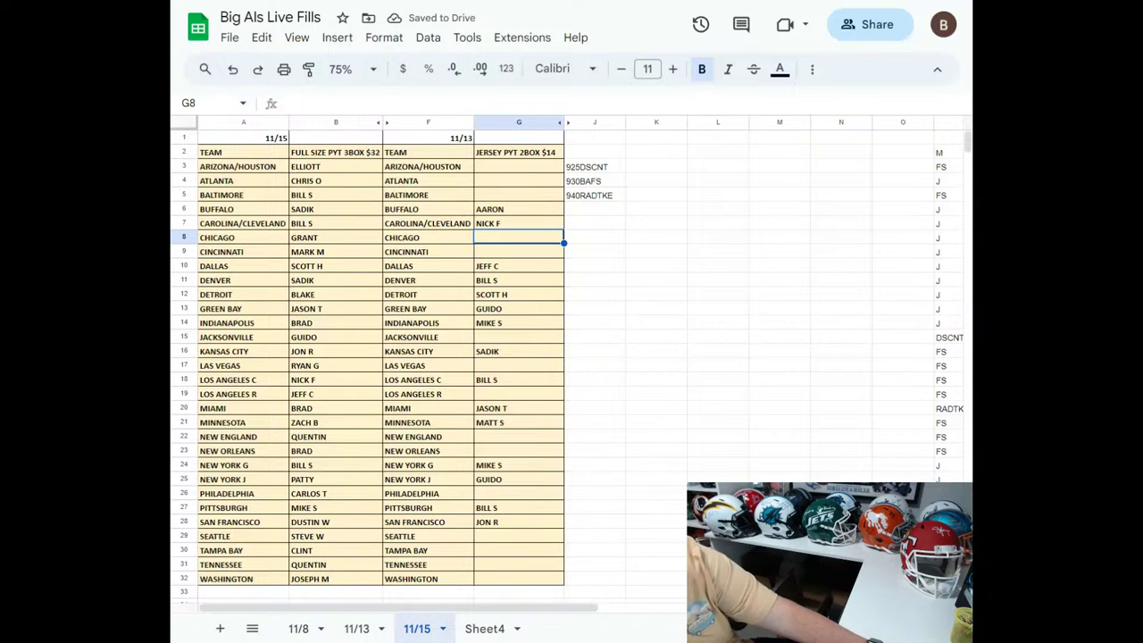
Enter the buyer's first name for Arizona/Houston in the JERSEY PYT 2BOX $14 column.
key(Up)
key(Up)
key(Up)
key(Up)
key(Up)
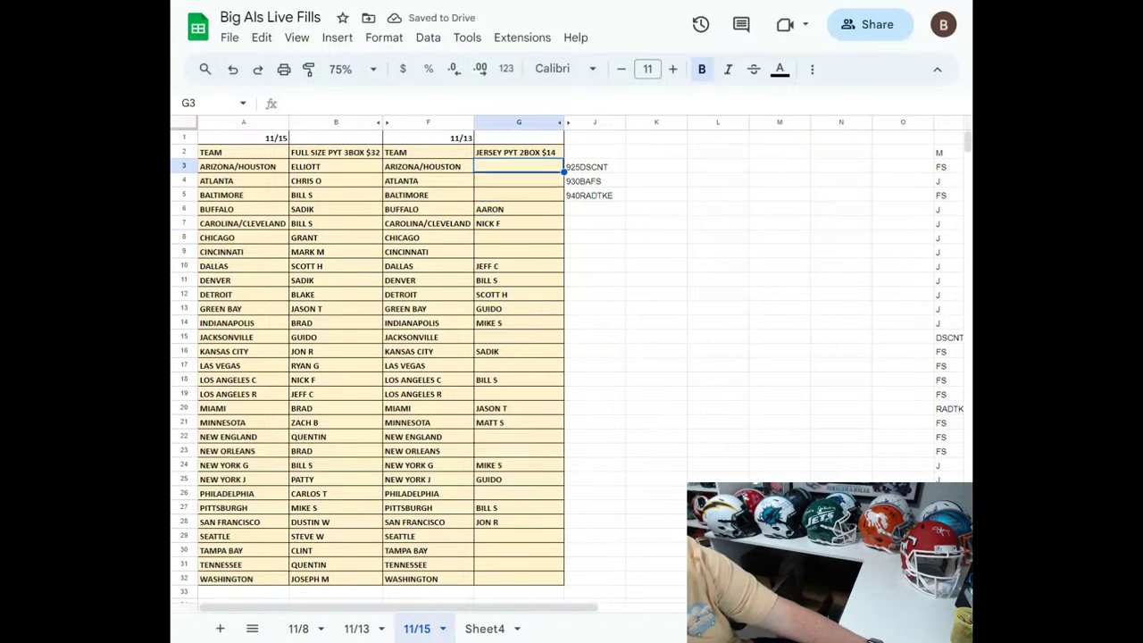
text(SADIK)
key(Return)
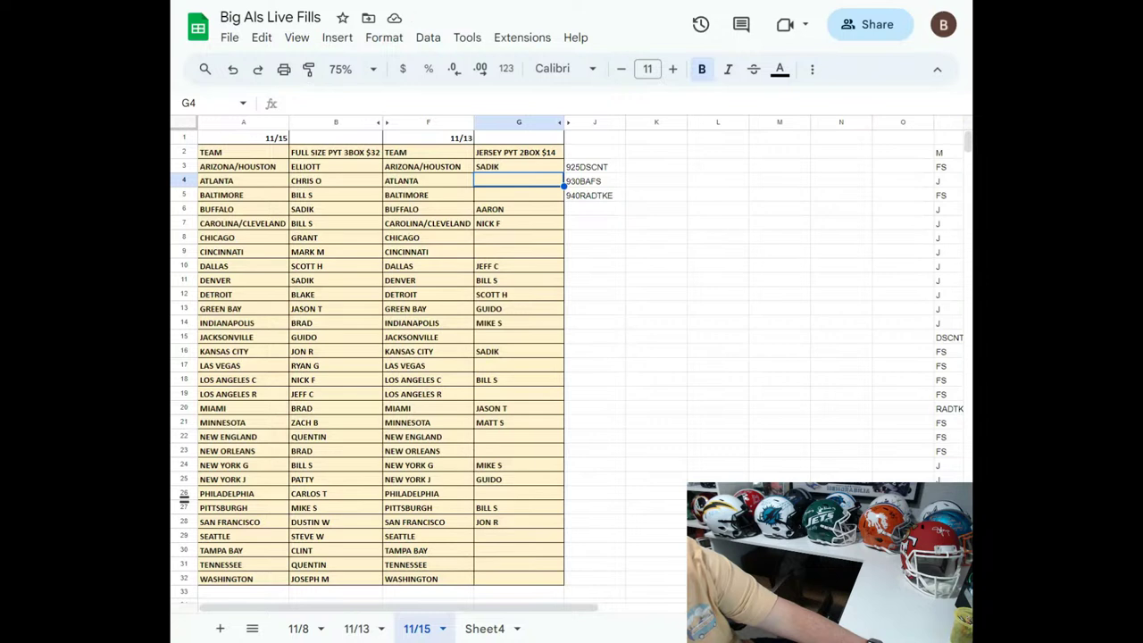
Enter the buyer's first name for Jacksonville in the JERSEY PYT 2BOX $14 column.
click(528, 236)
click(518, 170)
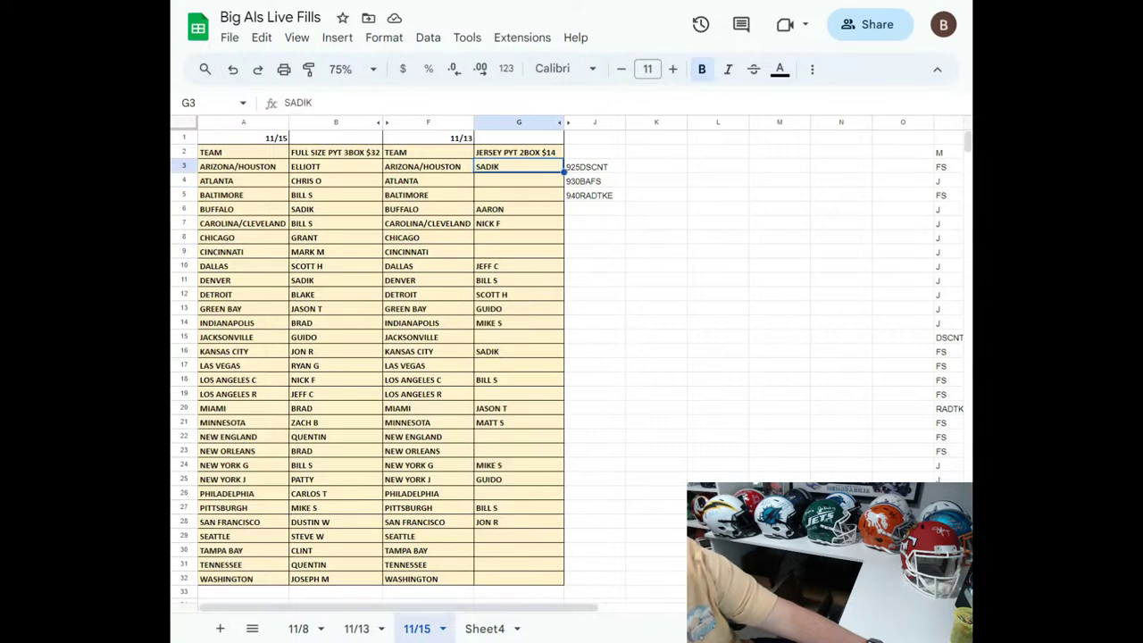
click(514, 339)
text(GUIDO)
key(Return)
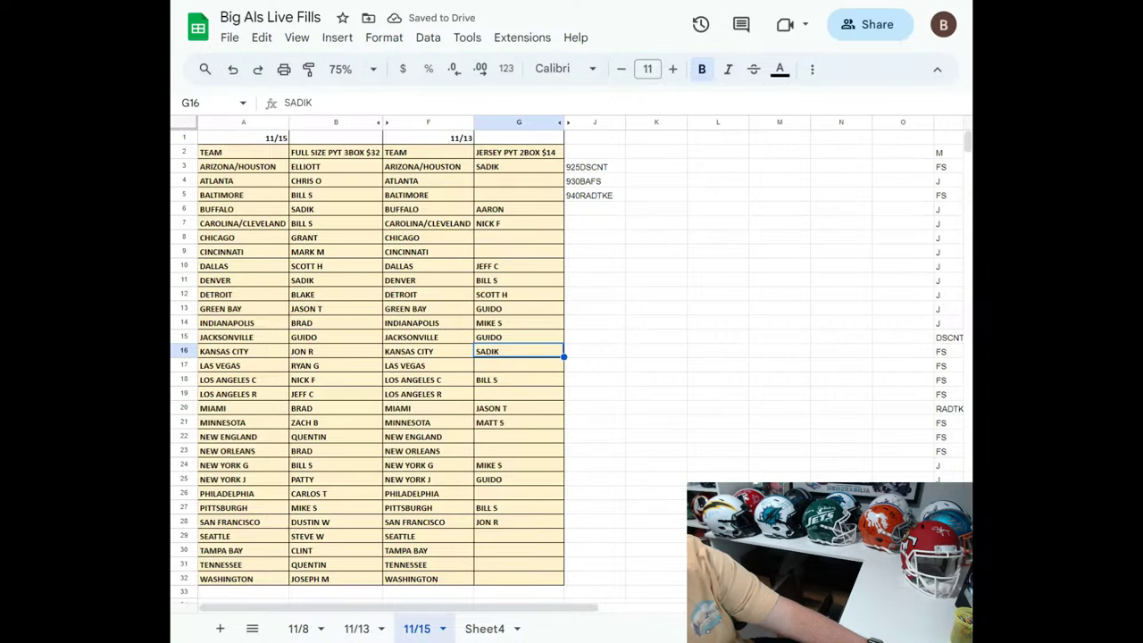
Enter the buyer's first name for Cincinnati in the JERSEY PYT 2BOX $14 column.
key(Up)
key(Up)
key(Up)
key(Up)
key(Up)
key(Up)
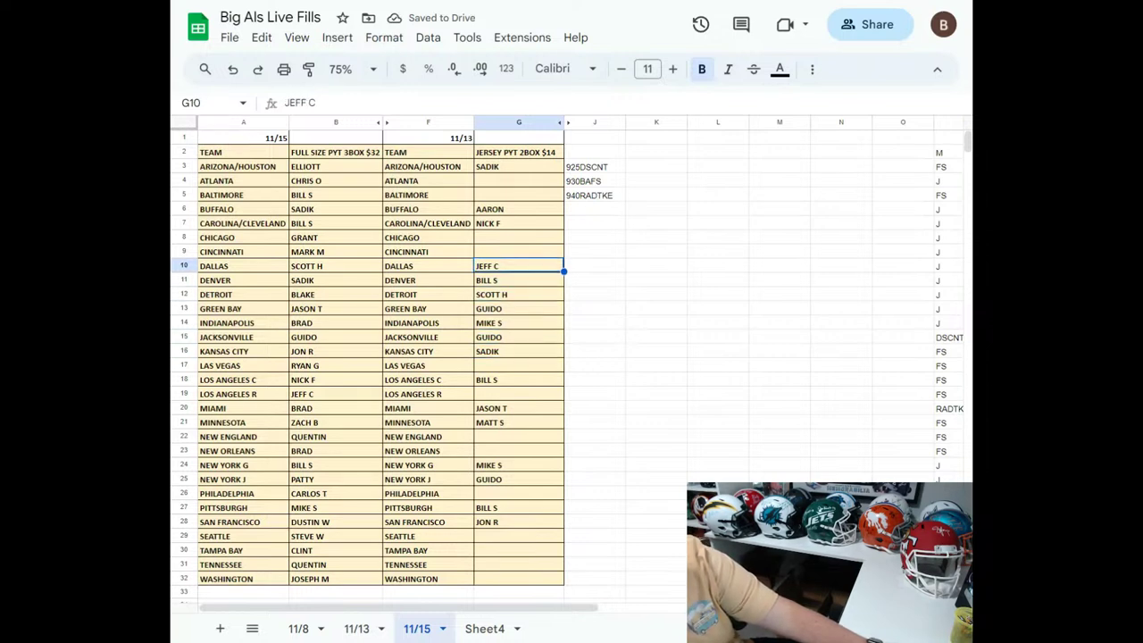
key(Up)
text(MARK)
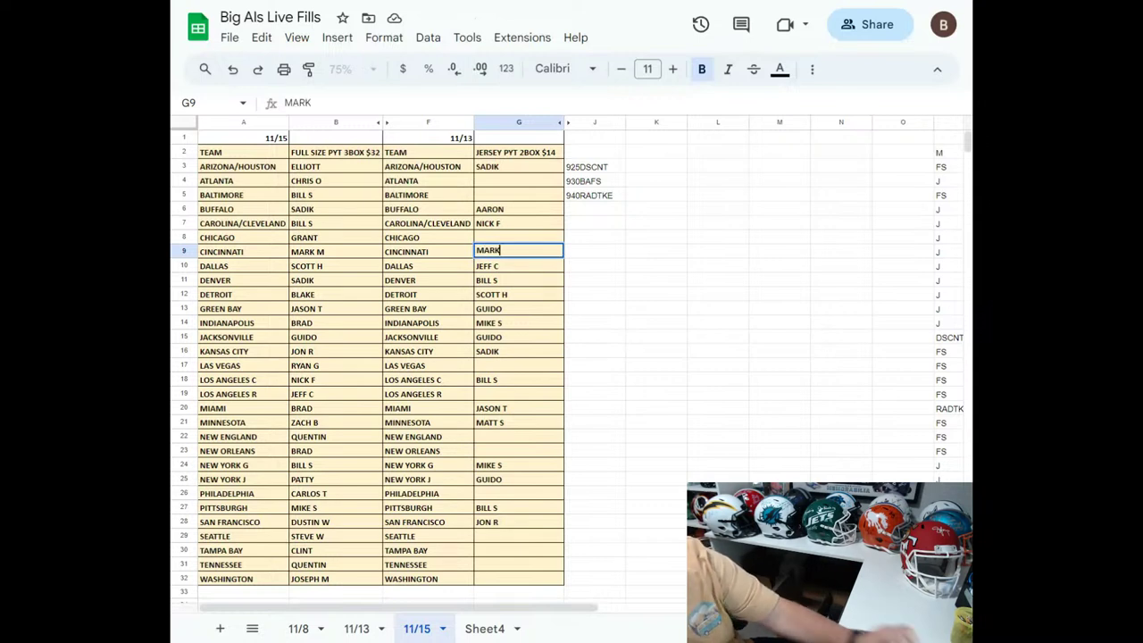
key(Return)
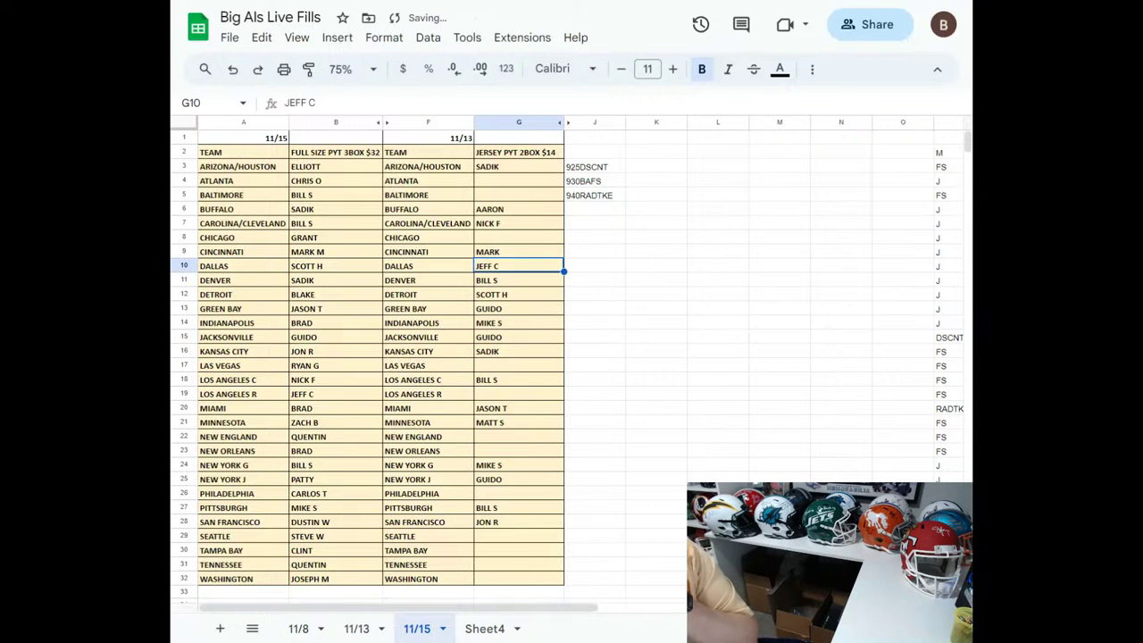
click(519, 323)
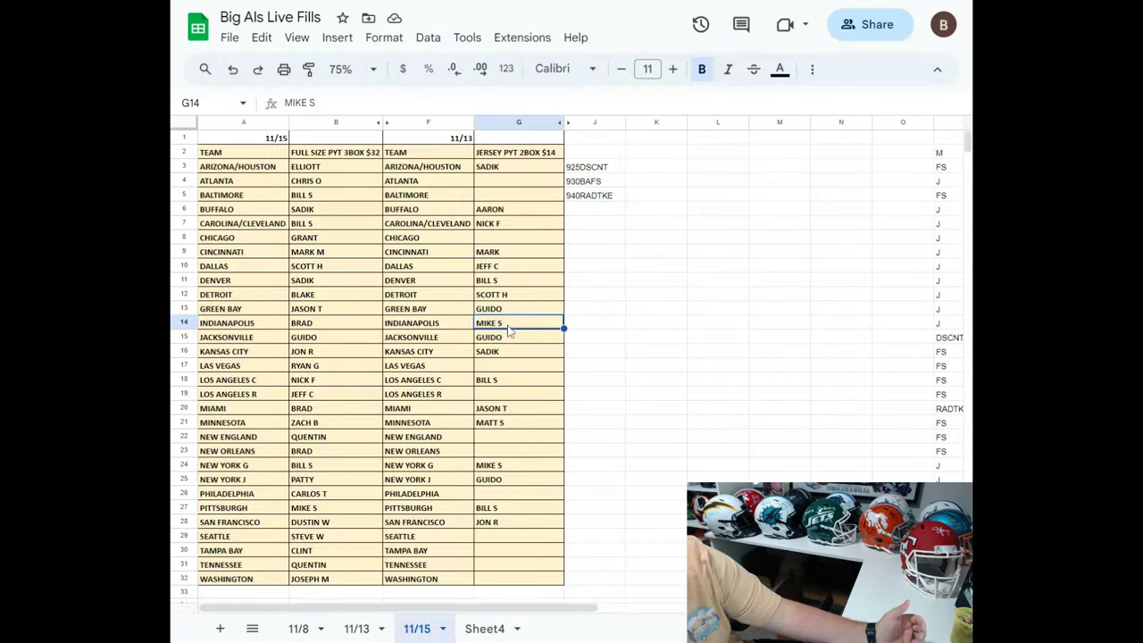
click(526, 265)
click(521, 297)
click(528, 270)
click(522, 298)
click(527, 271)
click(527, 299)
click(536, 269)
click(536, 297)
click(542, 272)
click(541, 298)
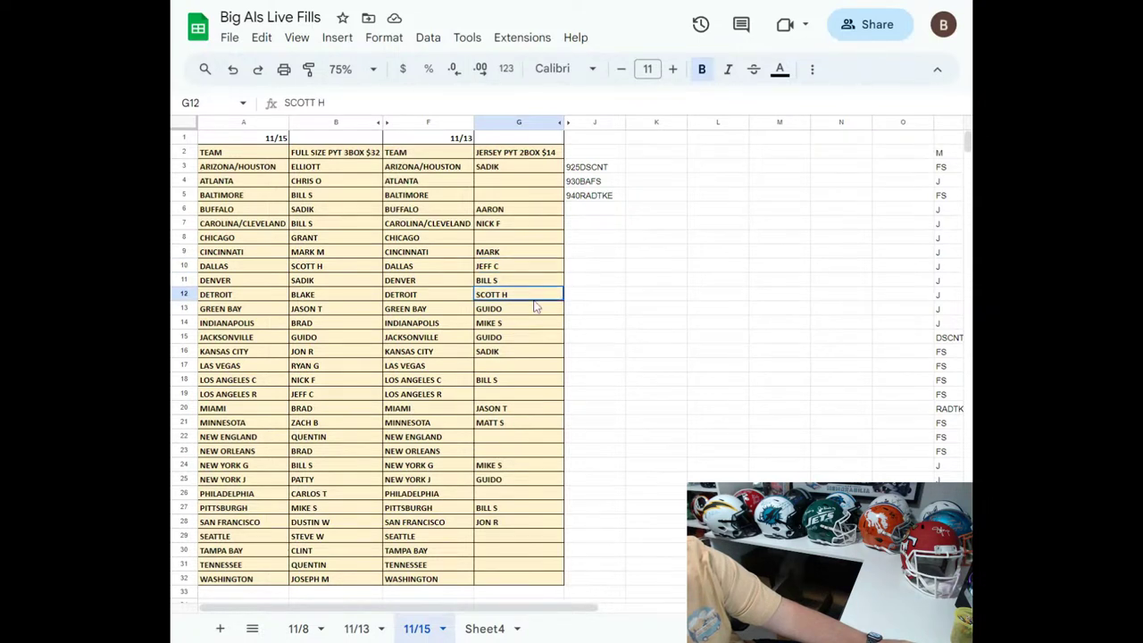
Enter the buyer's first name for Las Vegas in the JERSEY PYT 2BOX $14 column.
click(511, 369)
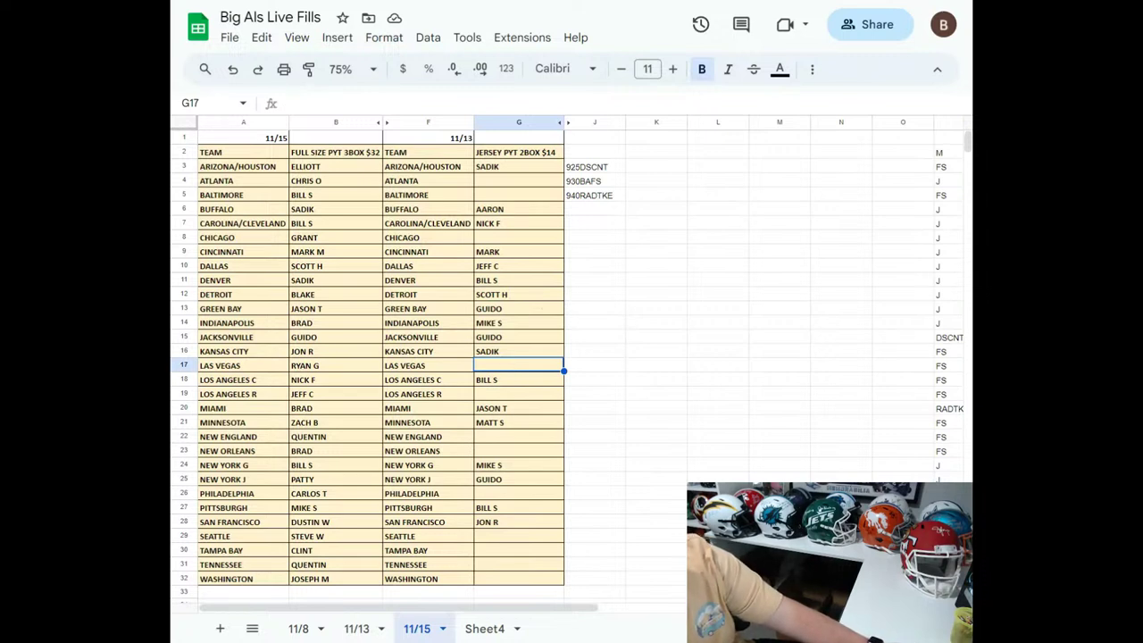
text(ZACH)
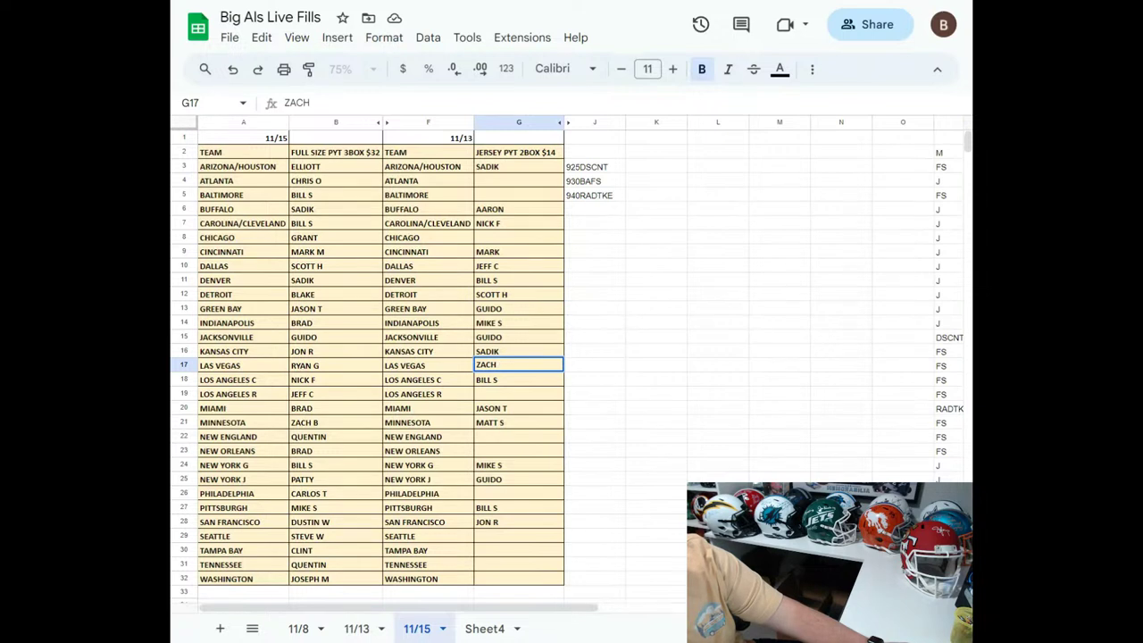
key(Return)
Enter the buyer's first name for Philadelphia in the JERSEY PYT 2BOX $14 column and correct its spelling.
key(Down)
key(Down)
key(Down)
key(Down)
key(Down)
key(Down)
key(Down)
key(Down)
text(SD)
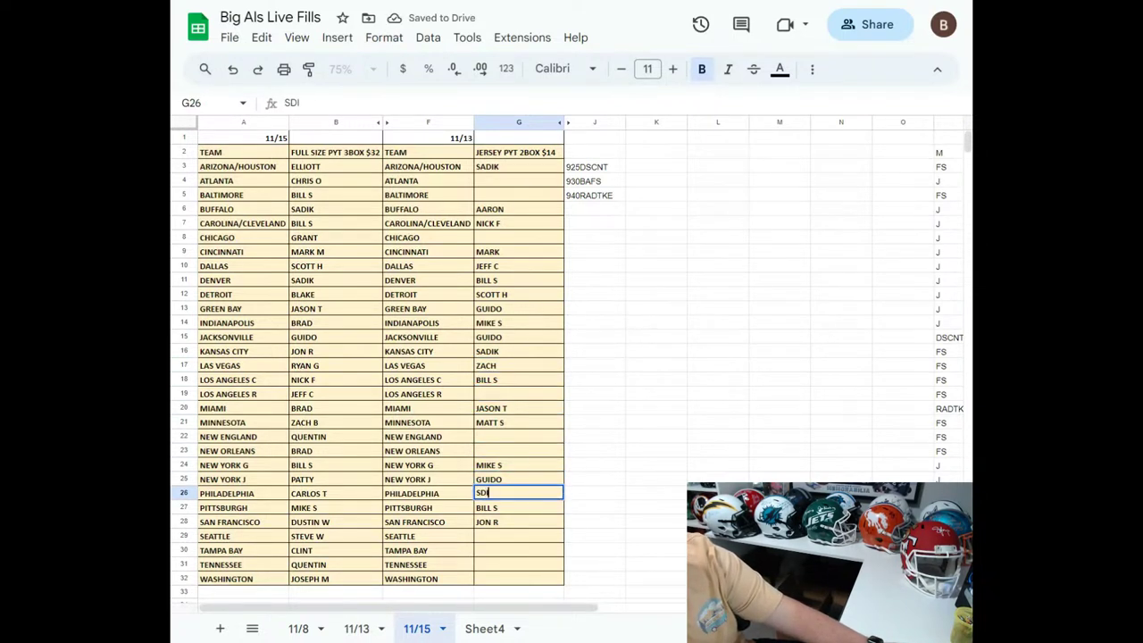
text(IK)
key(Return)
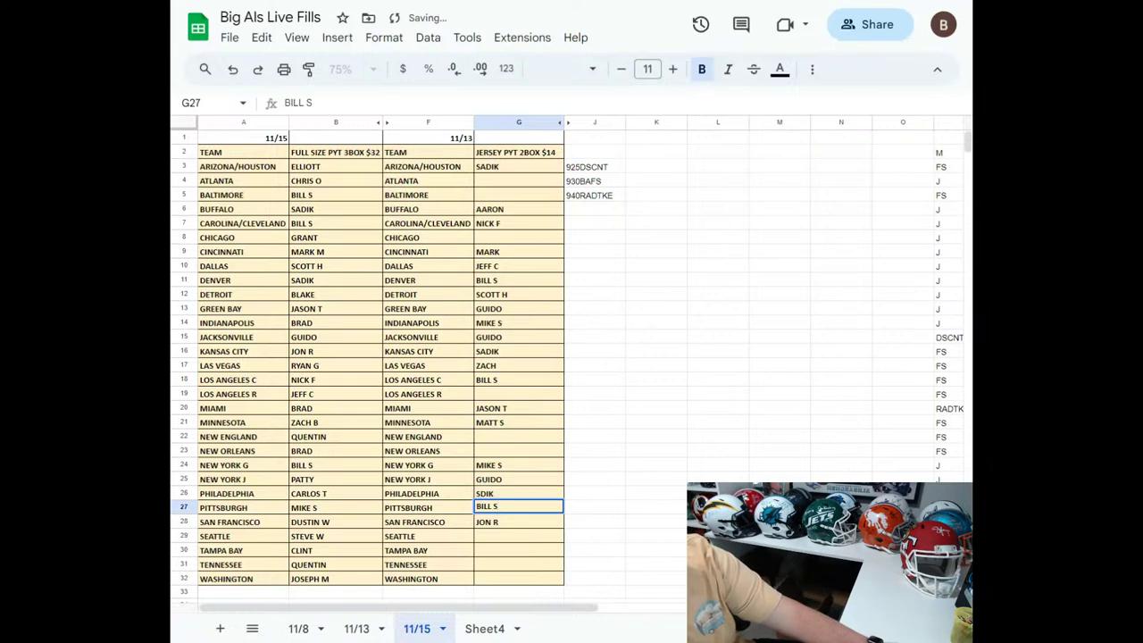
key(Down)
key(Up)
key(Up)
text(SADIK)
key(Return)
Enter the buyer's first name and last initial for Tampa Bay in the JERSEY PYT 2BOX $14 column.
key(Down)
key(Down)
key(Down)
text(DUSTIN W)
key(Return)
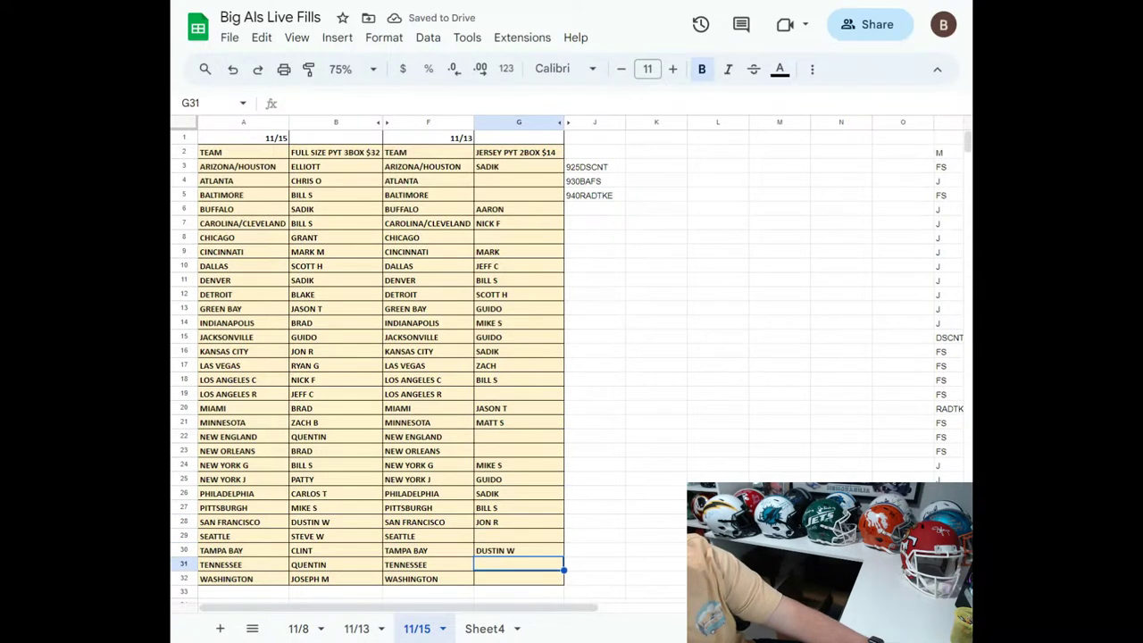
click(522, 323)
click(510, 184)
click(525, 266)
click(527, 239)
click(523, 296)
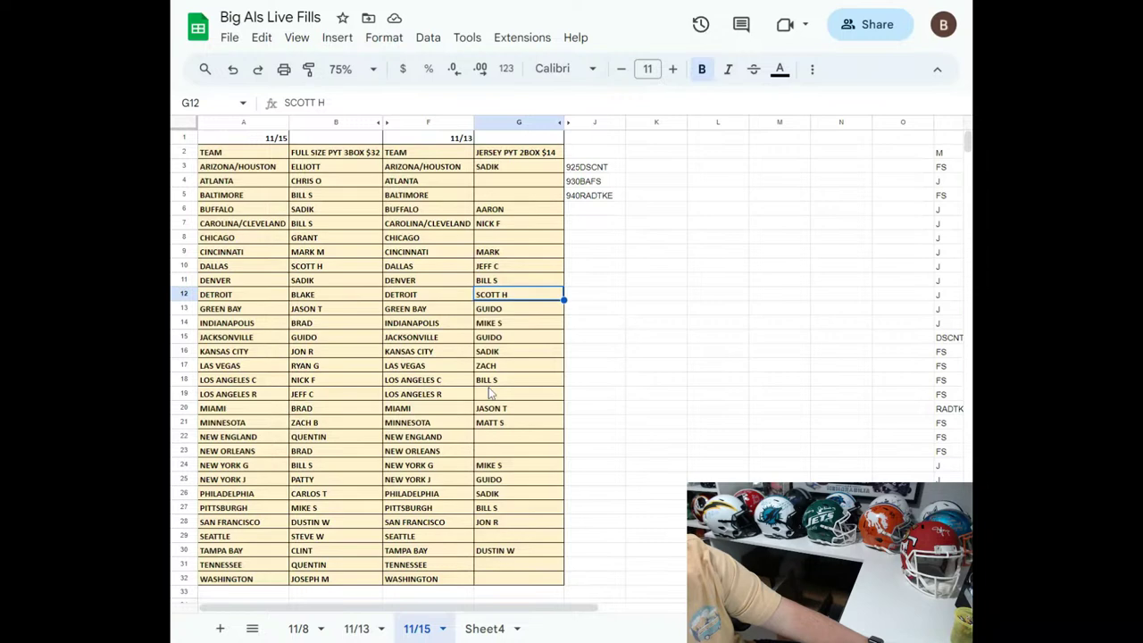
scroll(489, 397, down, 2)
scroll(493, 393, up, 2)
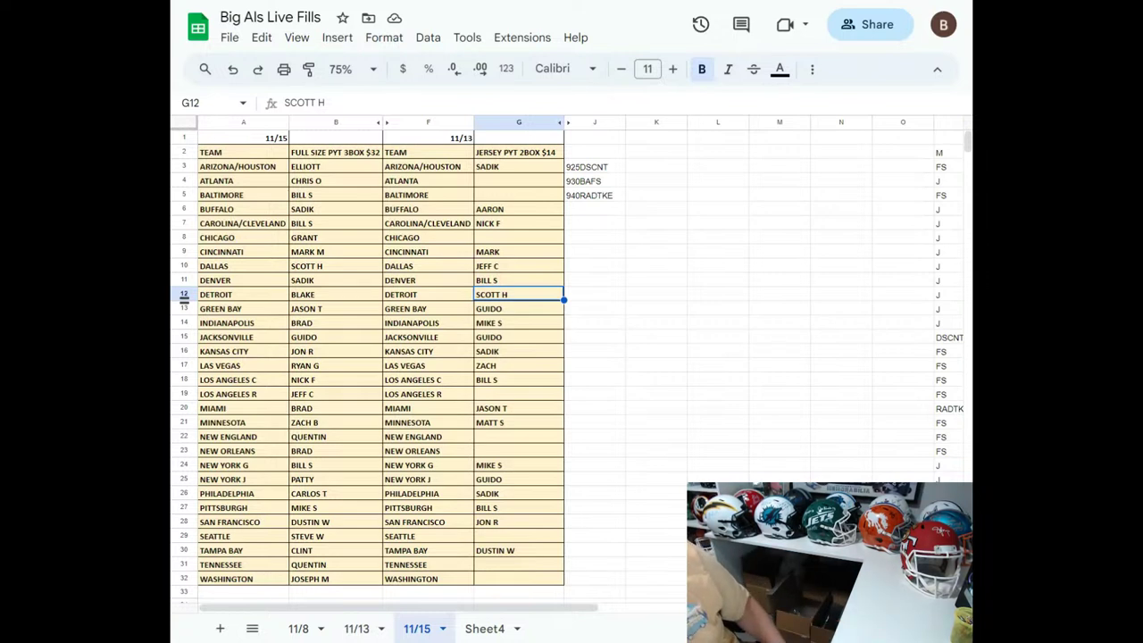
Enter the buyer's first name for Chicago in the JERSEY PYT 2BOX $14 column.
click(482, 239)
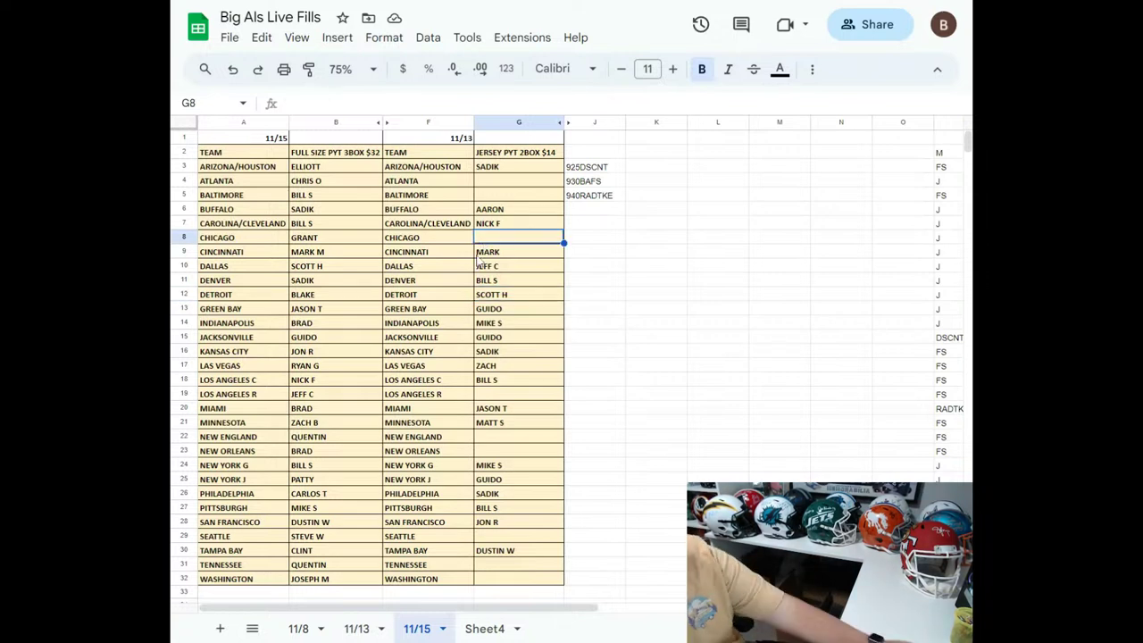
text(AARON)
key(Return)
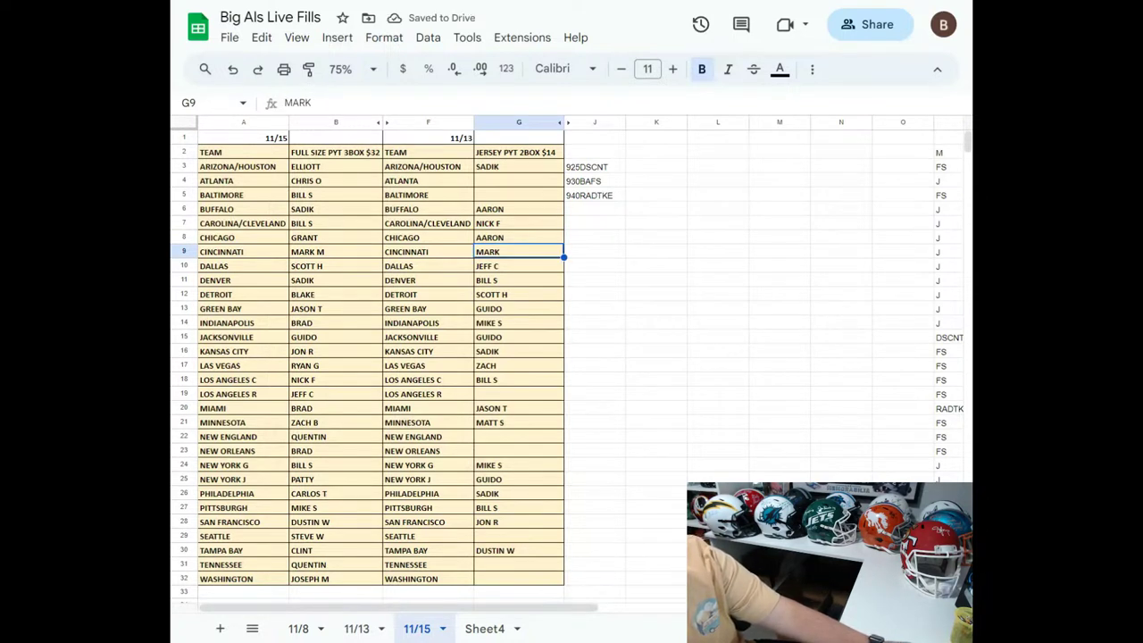
In the JERSEY PYT 2BOX $14 column, enter the buyer's first name and last initial for New England and the buyer's first name for New Orleans.
click(518, 294)
key(Down)
key(Down)
key(Down)
key(Down)
key(Down)
key(Down)
key(Down)
key(Down)
key(Down)
key(Down)
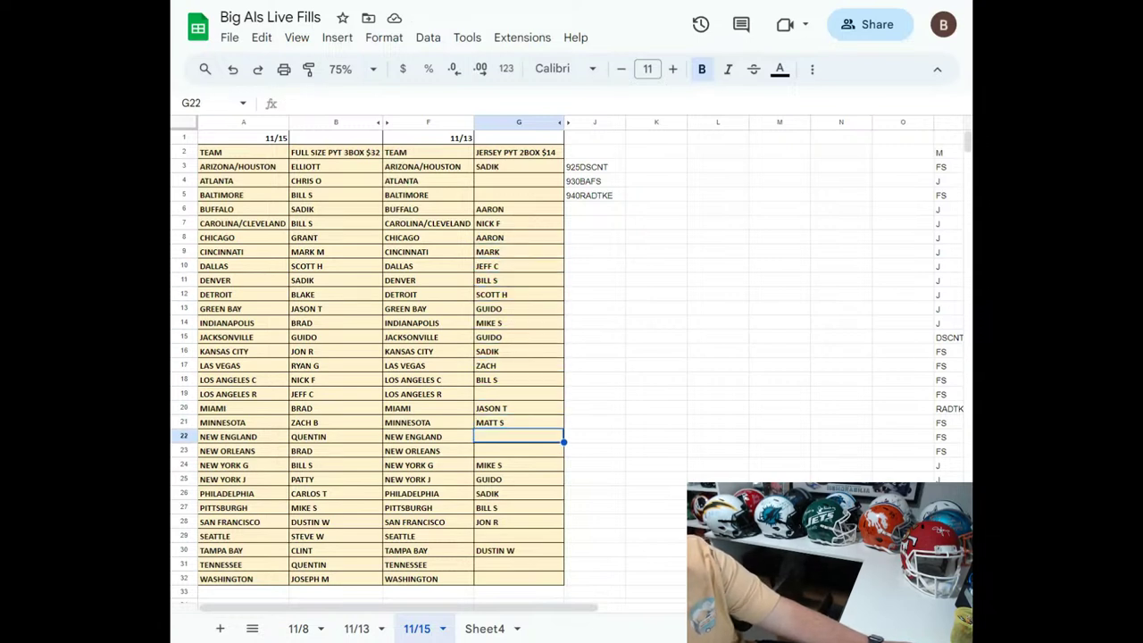
text(BILL S)
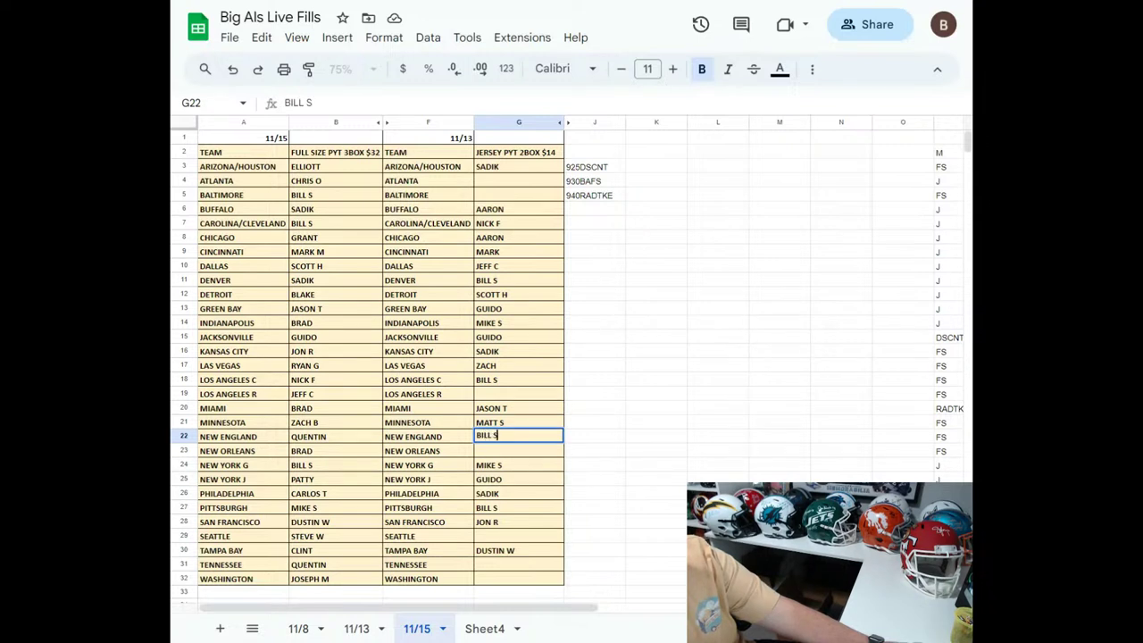
key(Return)
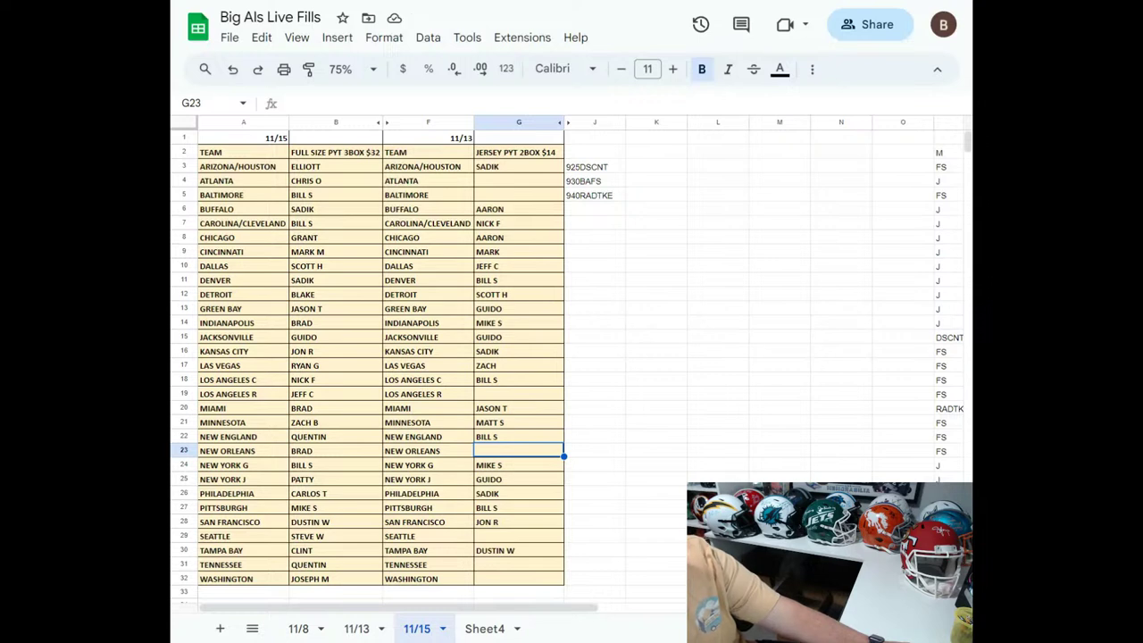
text(QUENTIN)
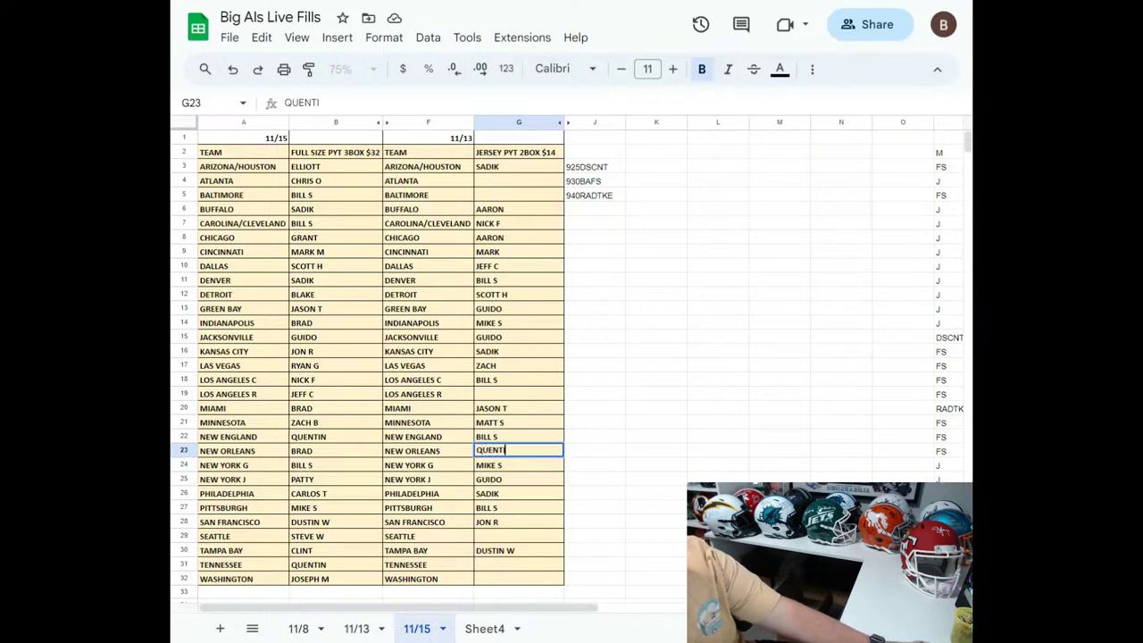
key(Return)
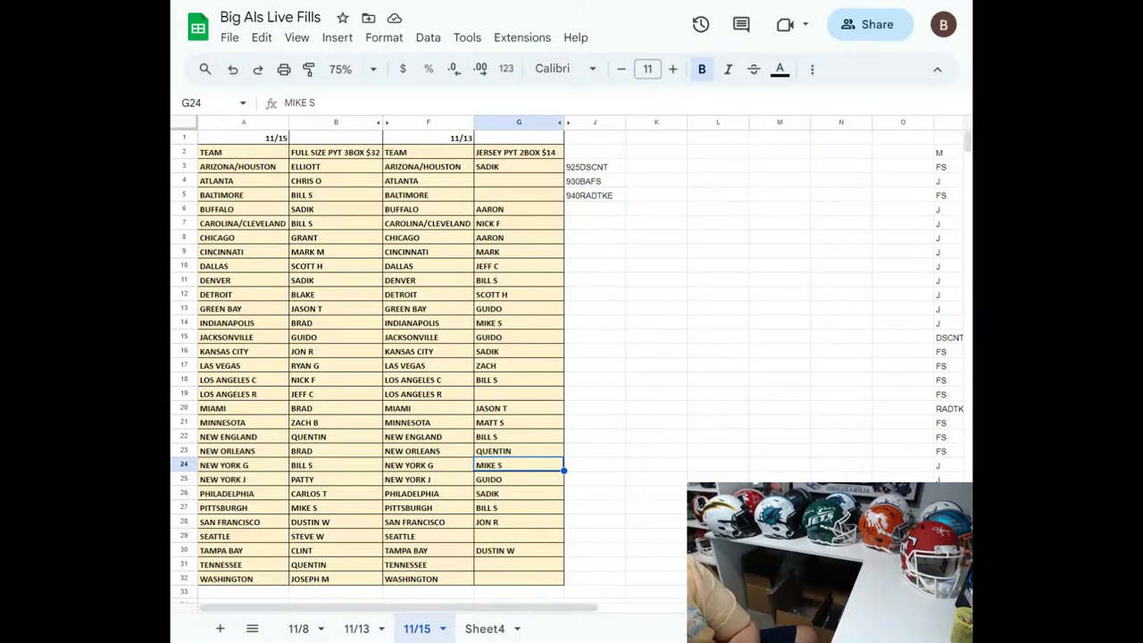
Enter the buyer's first name for Atlanta in the JERSEY PYT 2BOX $14 column.
key(Up)
key(Up)
key(Up)
key(Up)
key(Up)
key(Up)
key(Up)
key(Up)
key(Up)
key(Up)
key(Up)
key(Up)
key(Up)
key(Up)
key(Up)
key(Up)
key(Up)
key(Up)
key(Up)
key(Up)
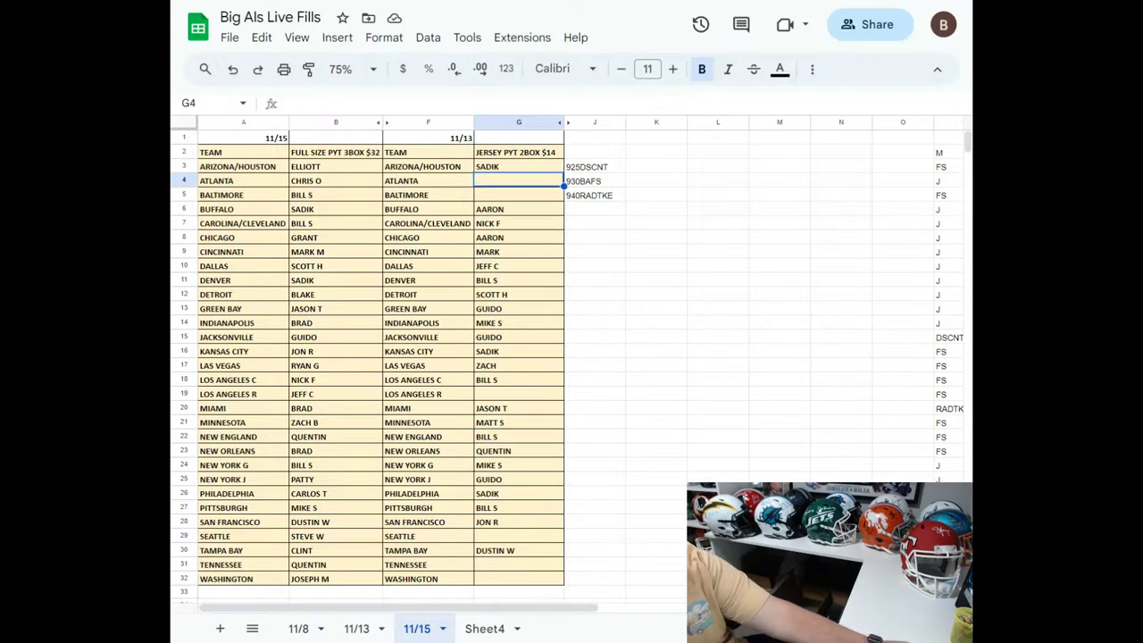
text(GUIDO)
key(Return)
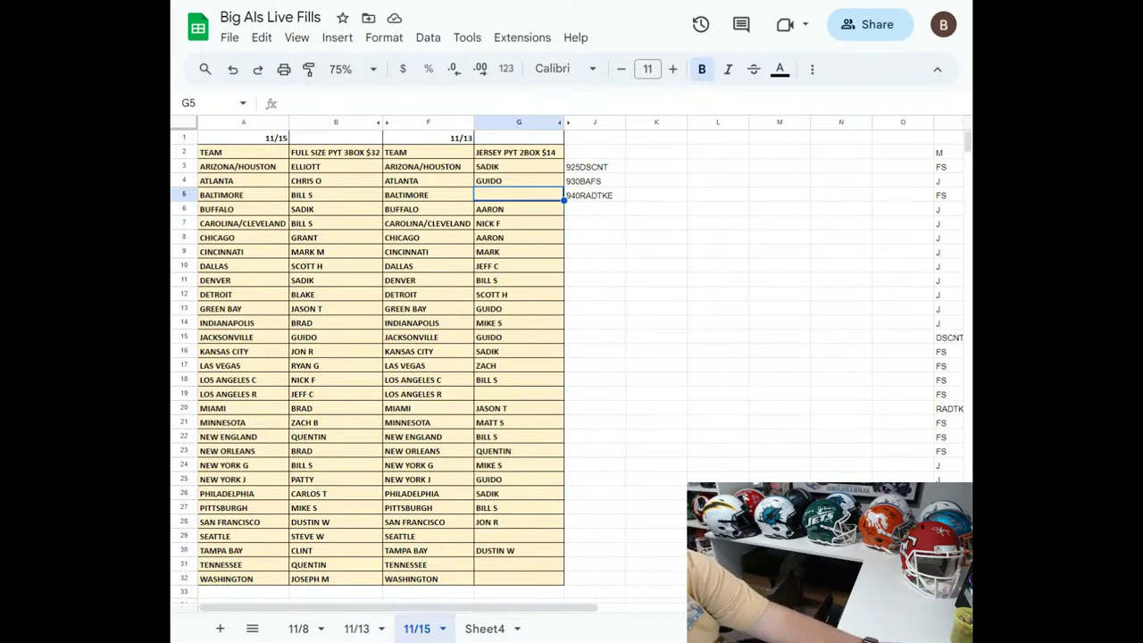
Enter the buyer's first name followed by an asterisk for Los Angeles R in the JERSEY PYT 2BOX $14 column.
click(512, 398)
text(SADIK)
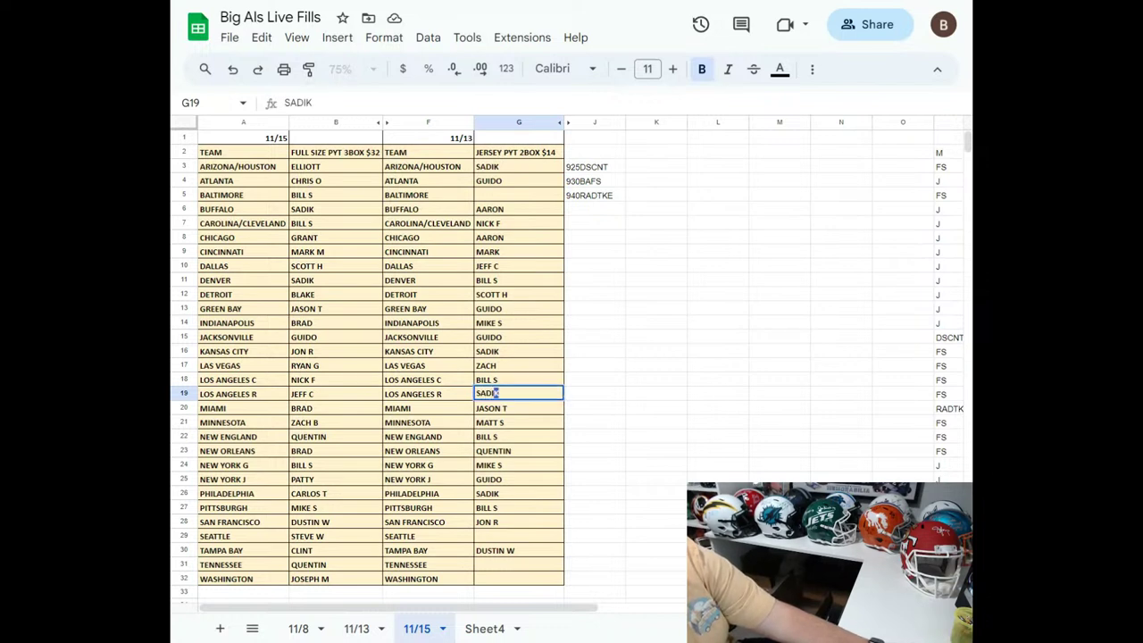
text(*)
click(518, 365)
Enter the buyer's first name followed by an asterisk for Seattle in the JERSEY PYT 2BOX $14 column.
key(Down)
key(Down)
key(Down)
key(Down)
key(Down)
key(Down)
key(Down)
key(Down)
key(Down)
key(Down)
key(Down)
key(Down)
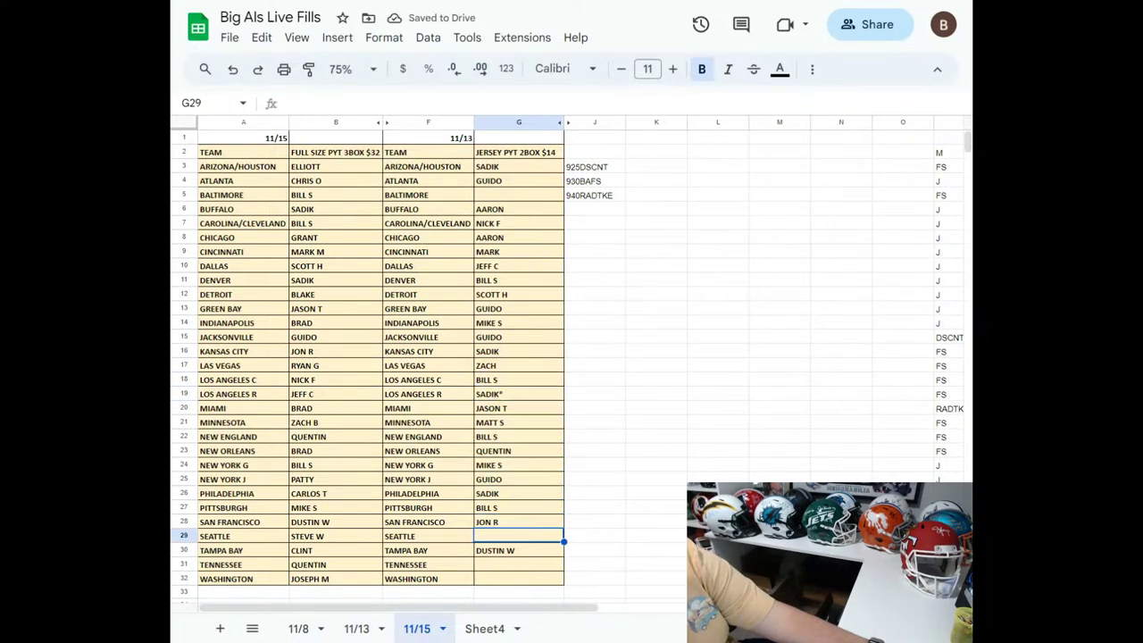
text(GRANT*)
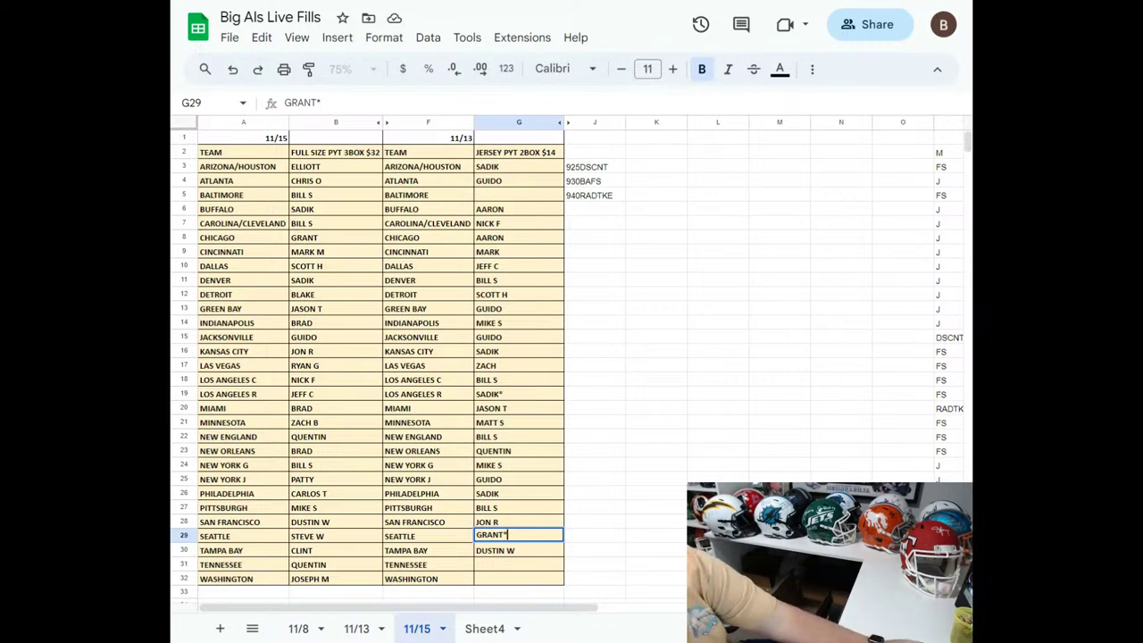
key(Return)
Enter the buyer's first name and last initial with an asterisk for Tennessee in the JERSEY PYT 2BOX $14 column.
key(Down)
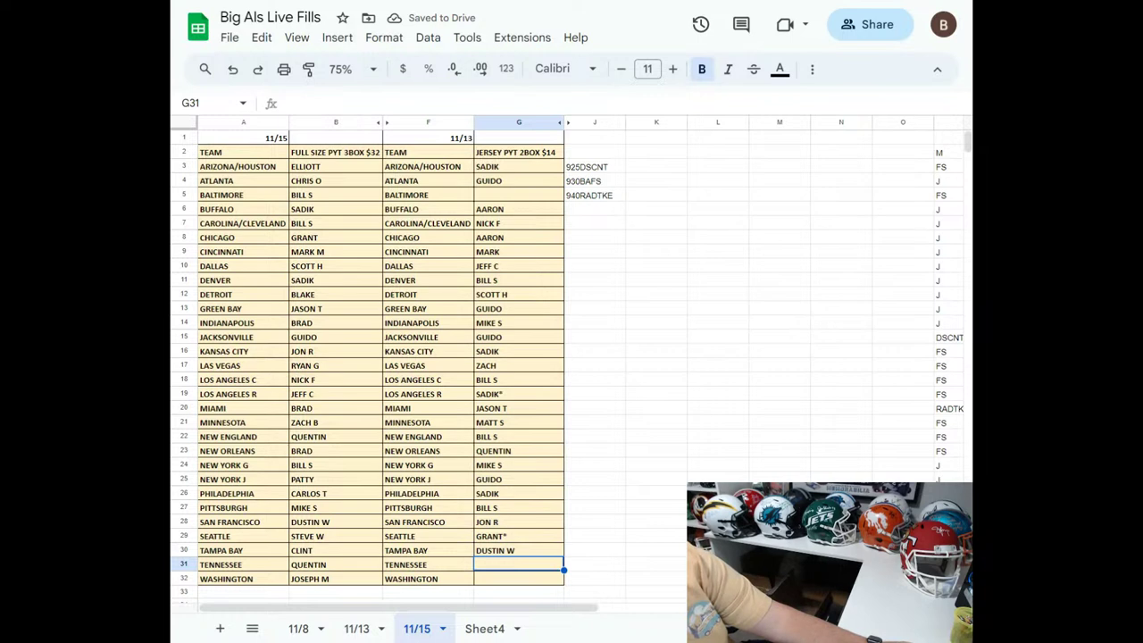
text(JASON T)
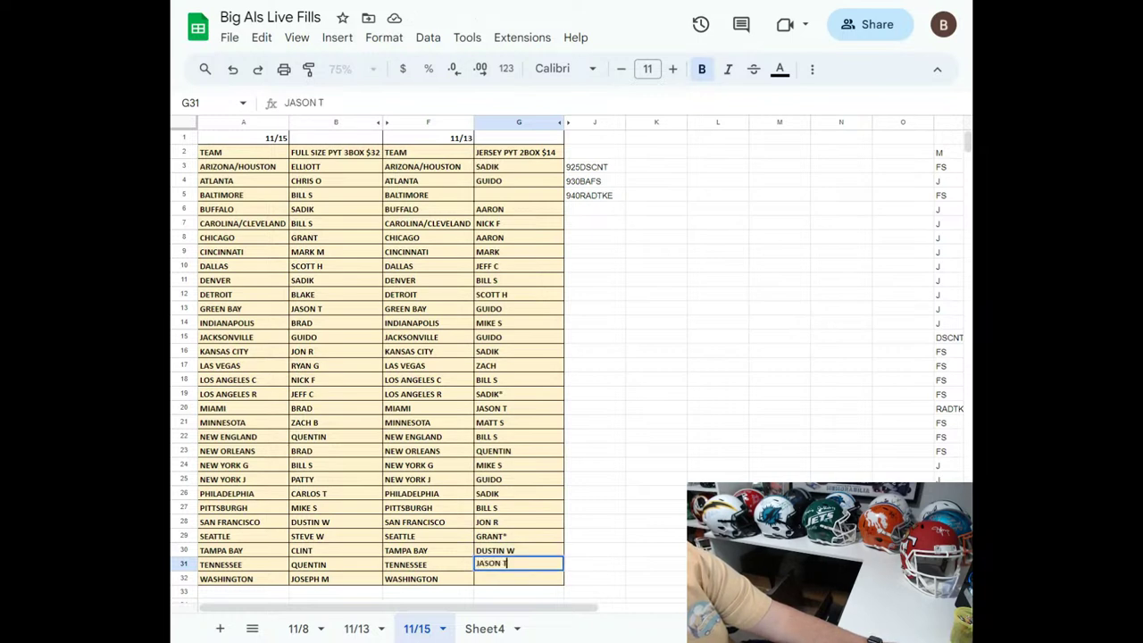
text(*)
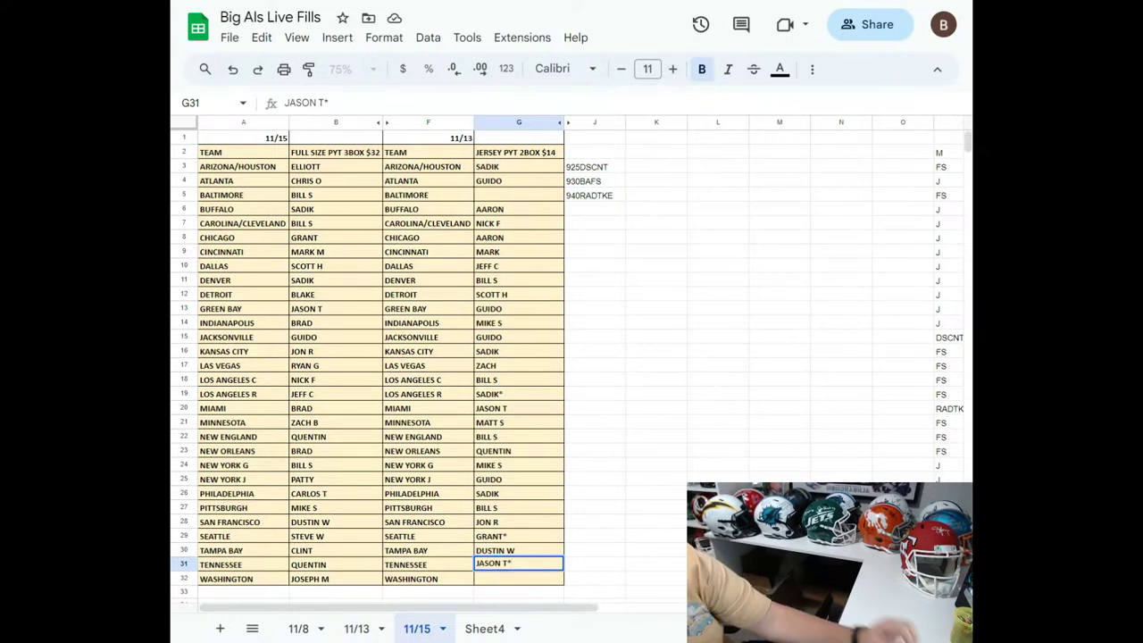
Enter the buyer's first name and last initial with an asterisk for Baltimore in the JERSEY PYT 2BOX $14 column.
key(Up)
key(Up)
key(Up)
key(Up)
key(Up)
key(Up)
key(Up)
key(Up)
key(Up)
key(Up)
key(Up)
key(Up)
key(Up)
key(Up)
key(Up)
key(Up)
key(Up)
key(Up)
key(Up)
key(Up)
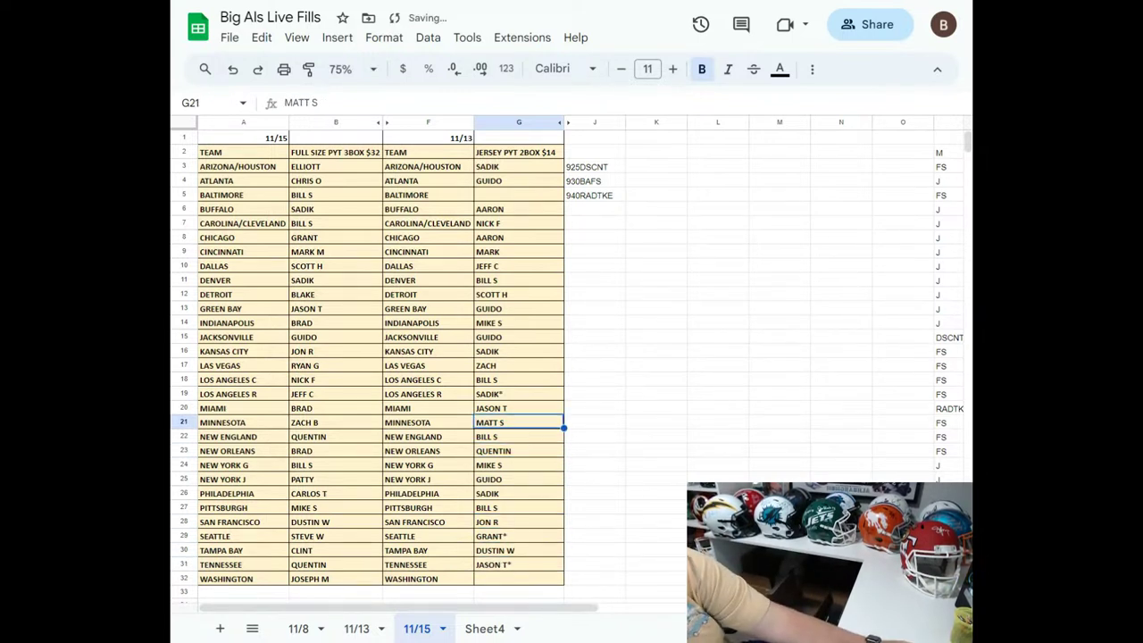
key(Up)
key(Up)
key(Down)
key(Down)
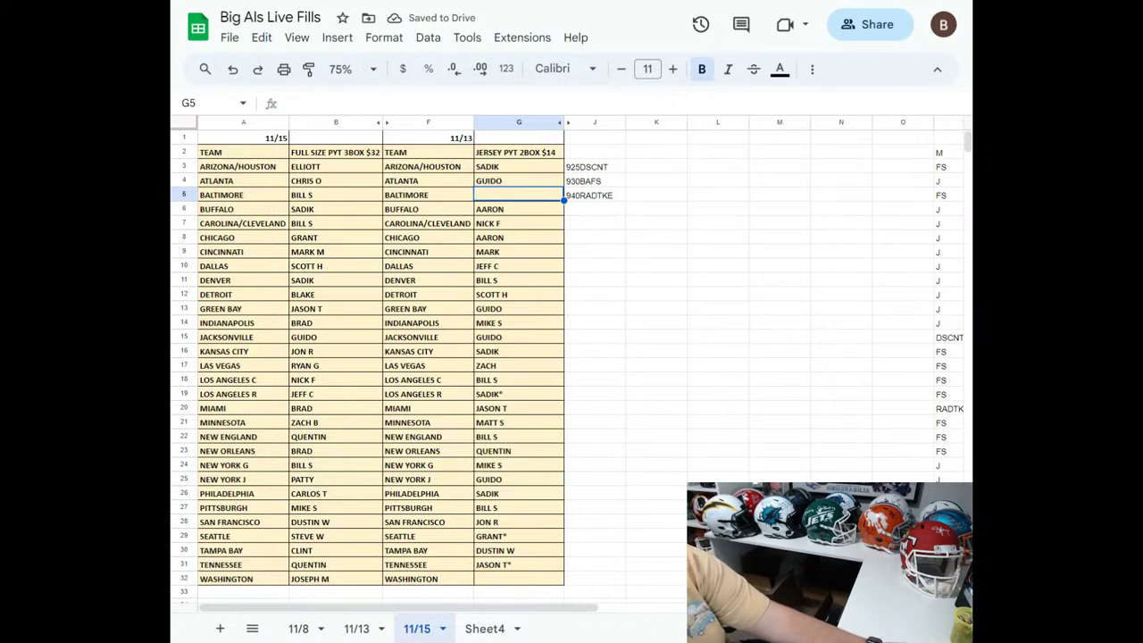
text(MIKE)
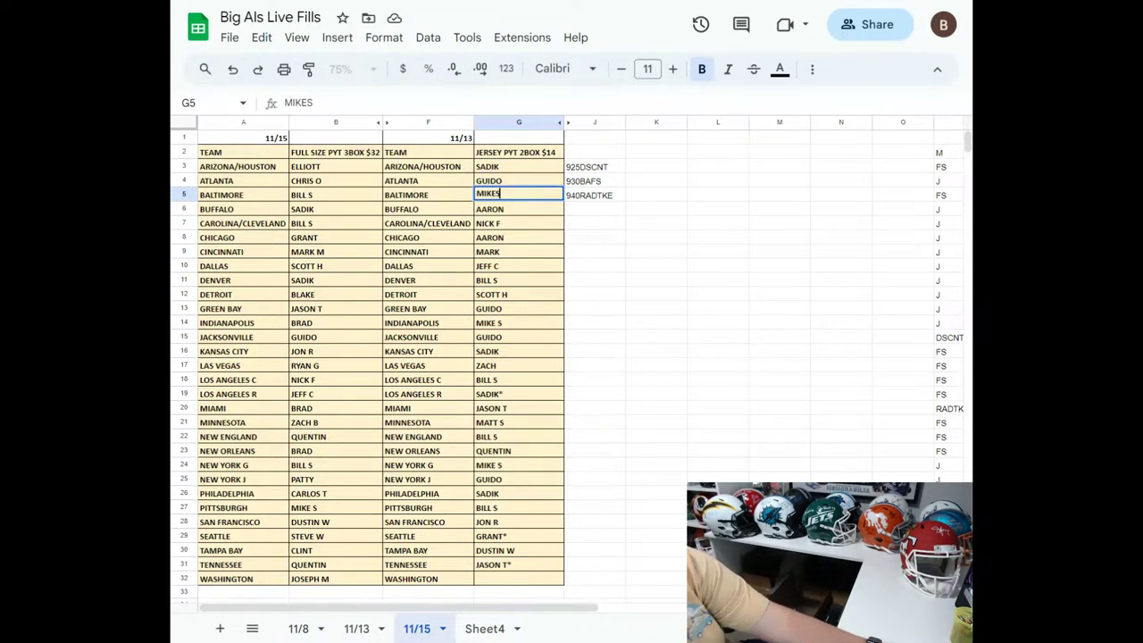
text( S*)
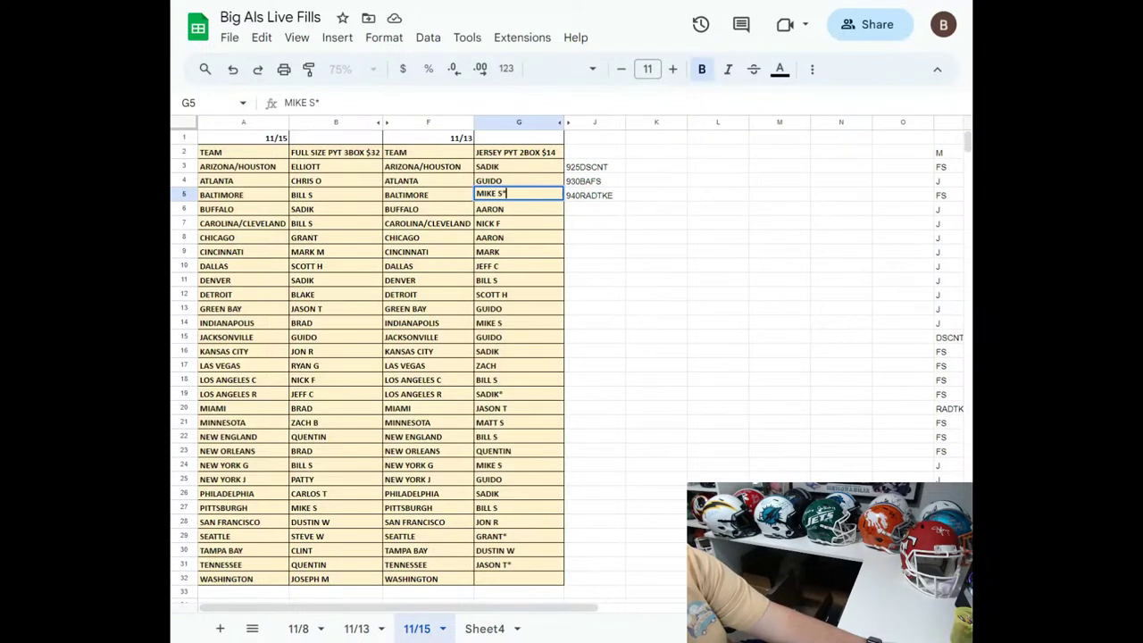
key(Return)
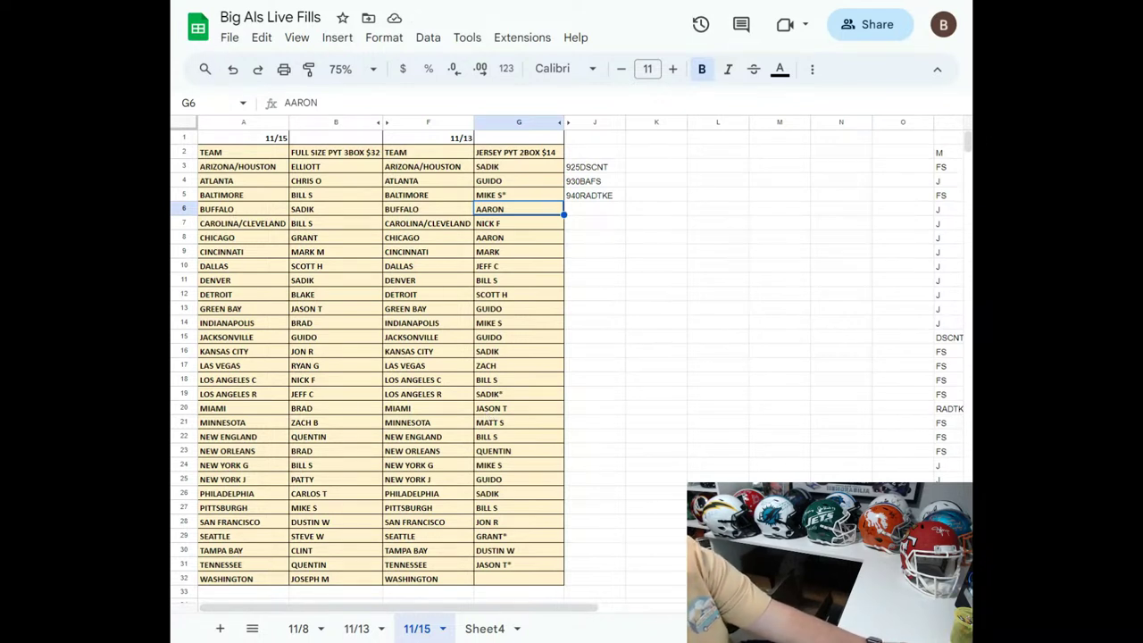
Enter the buyer's first name followed by a space and an asterisk for Washington in the JERSEY PYT 2BOX $14 column.
click(509, 569)
click(511, 581)
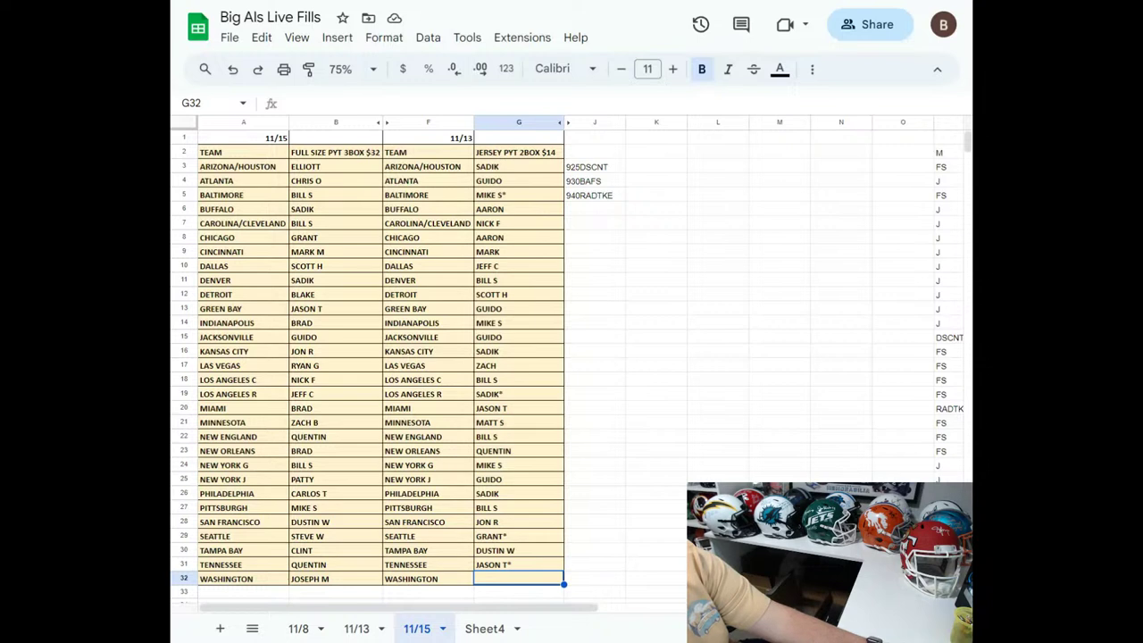
text(ZACH)
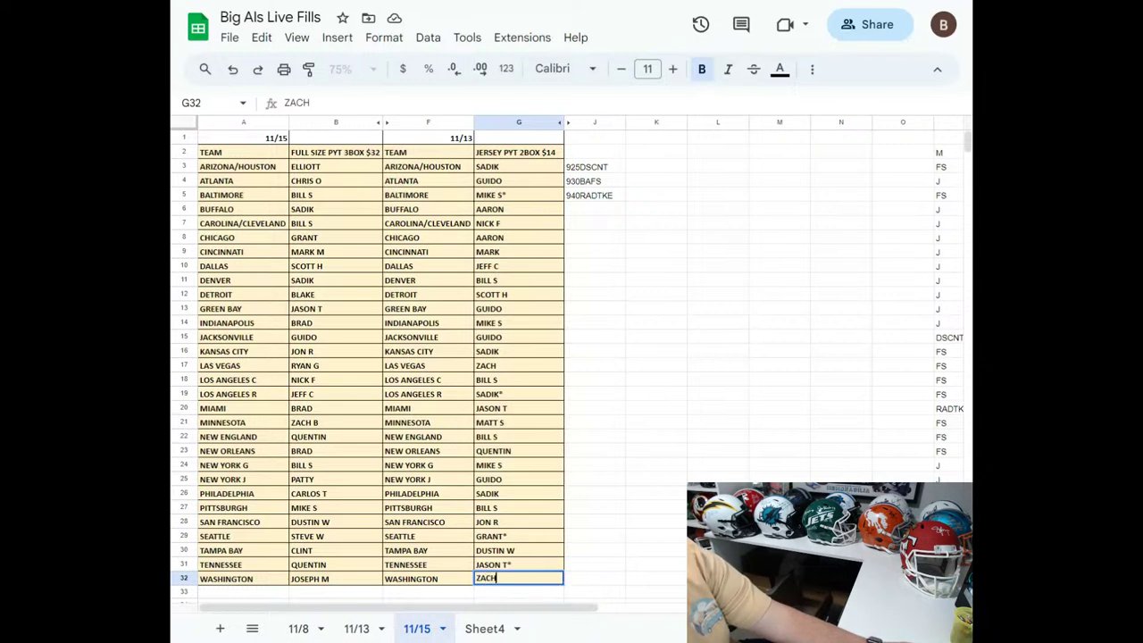
text( *)
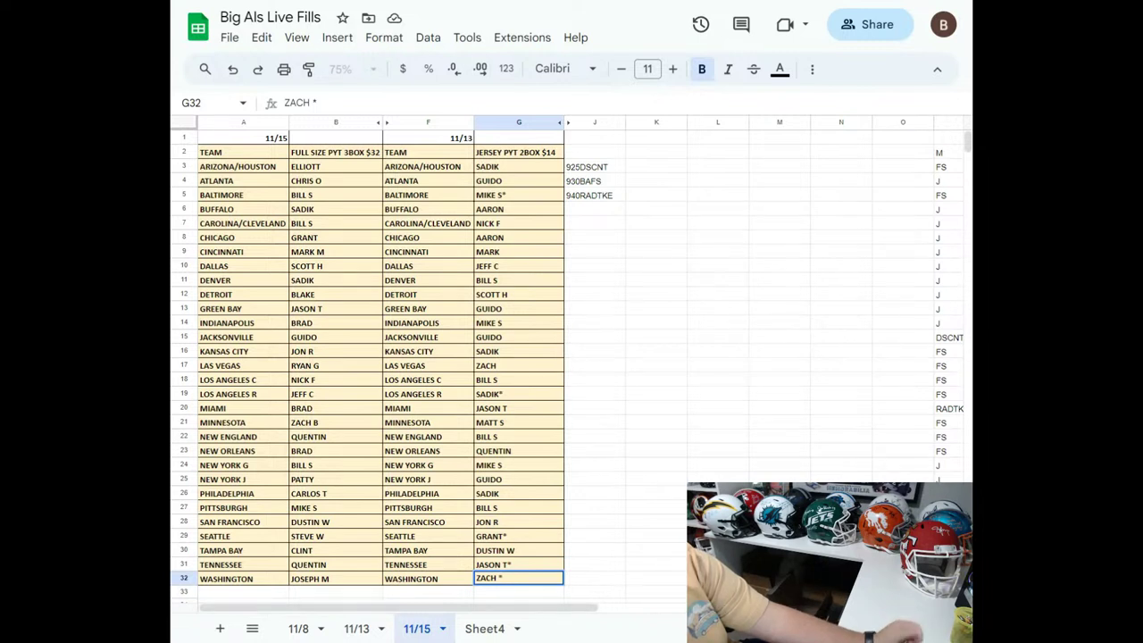
key(Return)
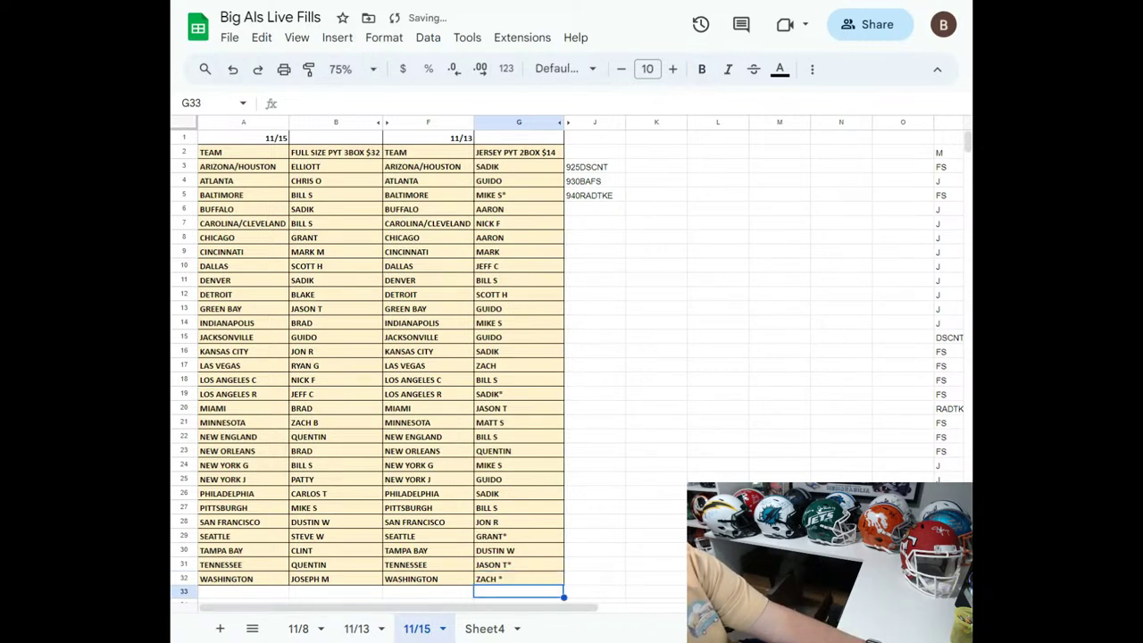